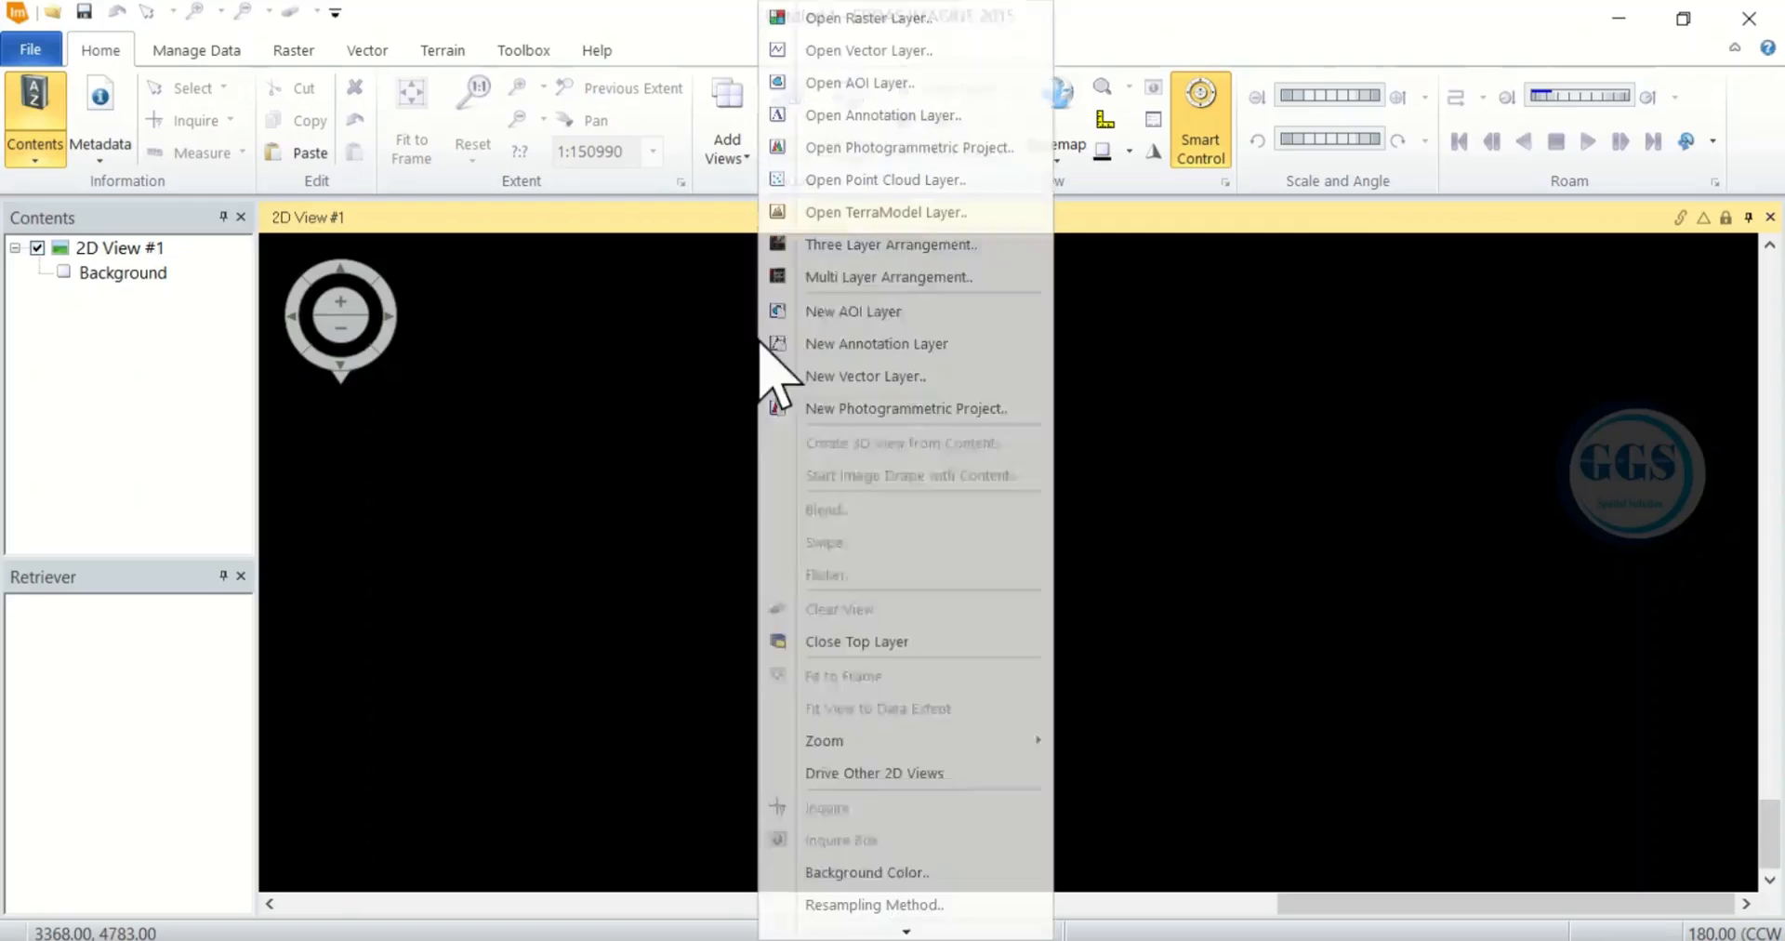
# Step: Open layer_stack.img from the recent erdas imagine folder as a raster layer and fit the image to the frame
pyautogui.click(834, 19)
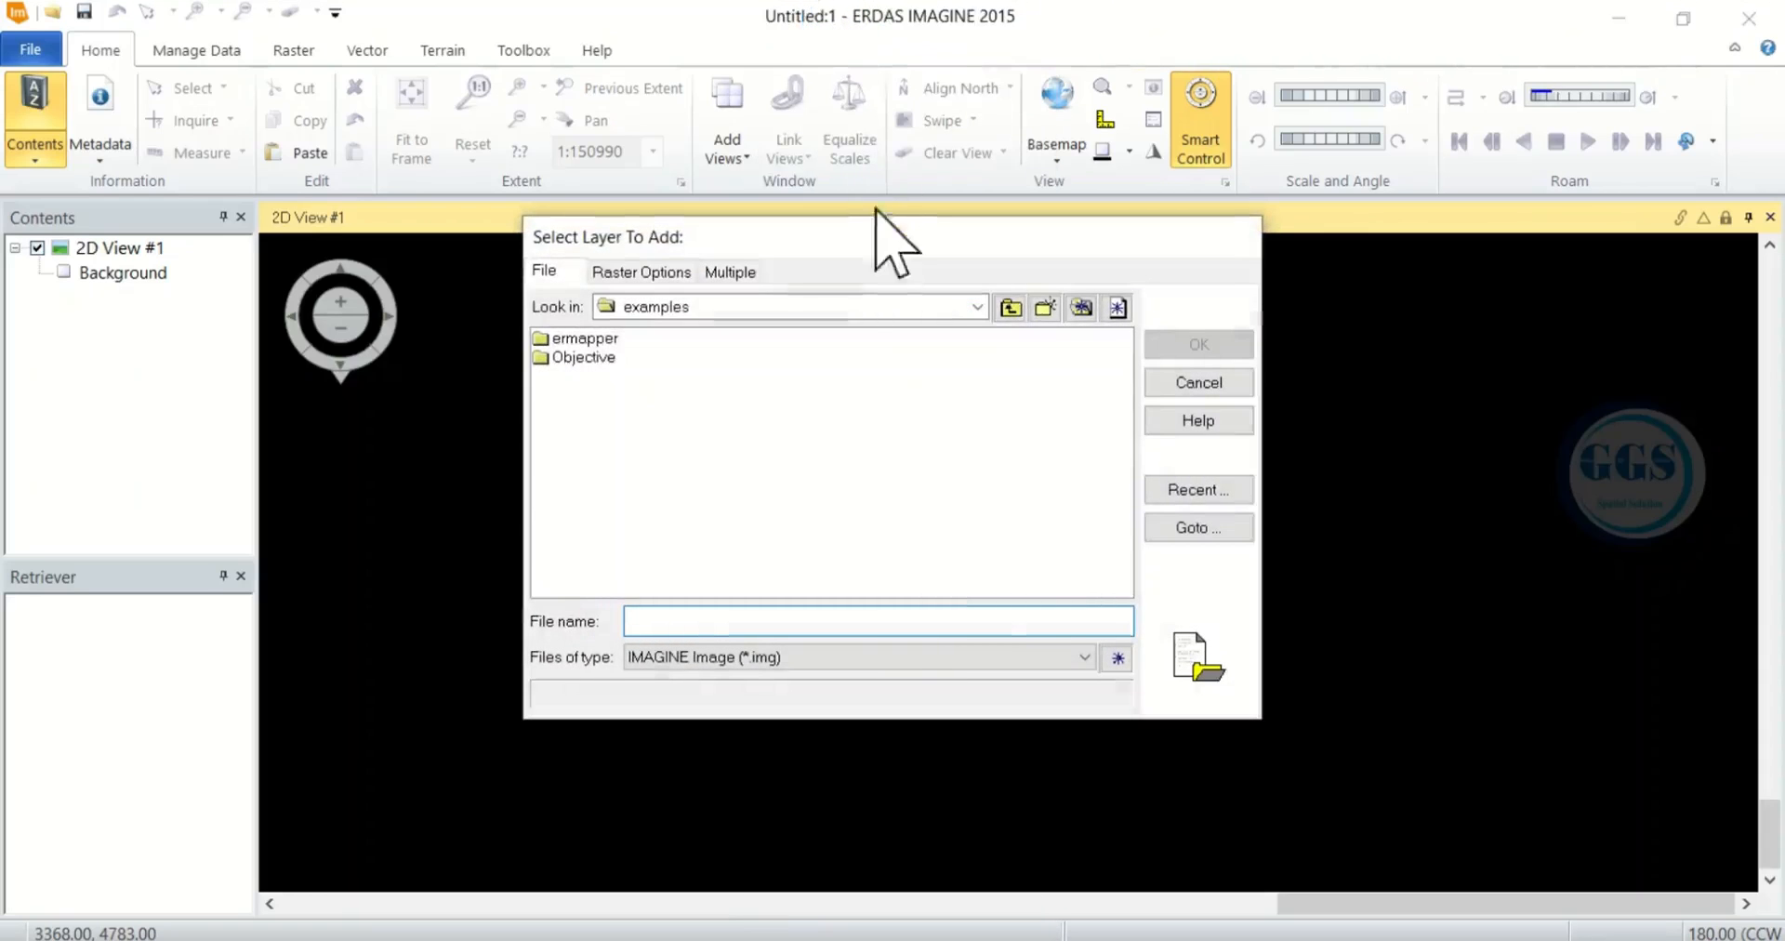
pyautogui.click(1185, 492)
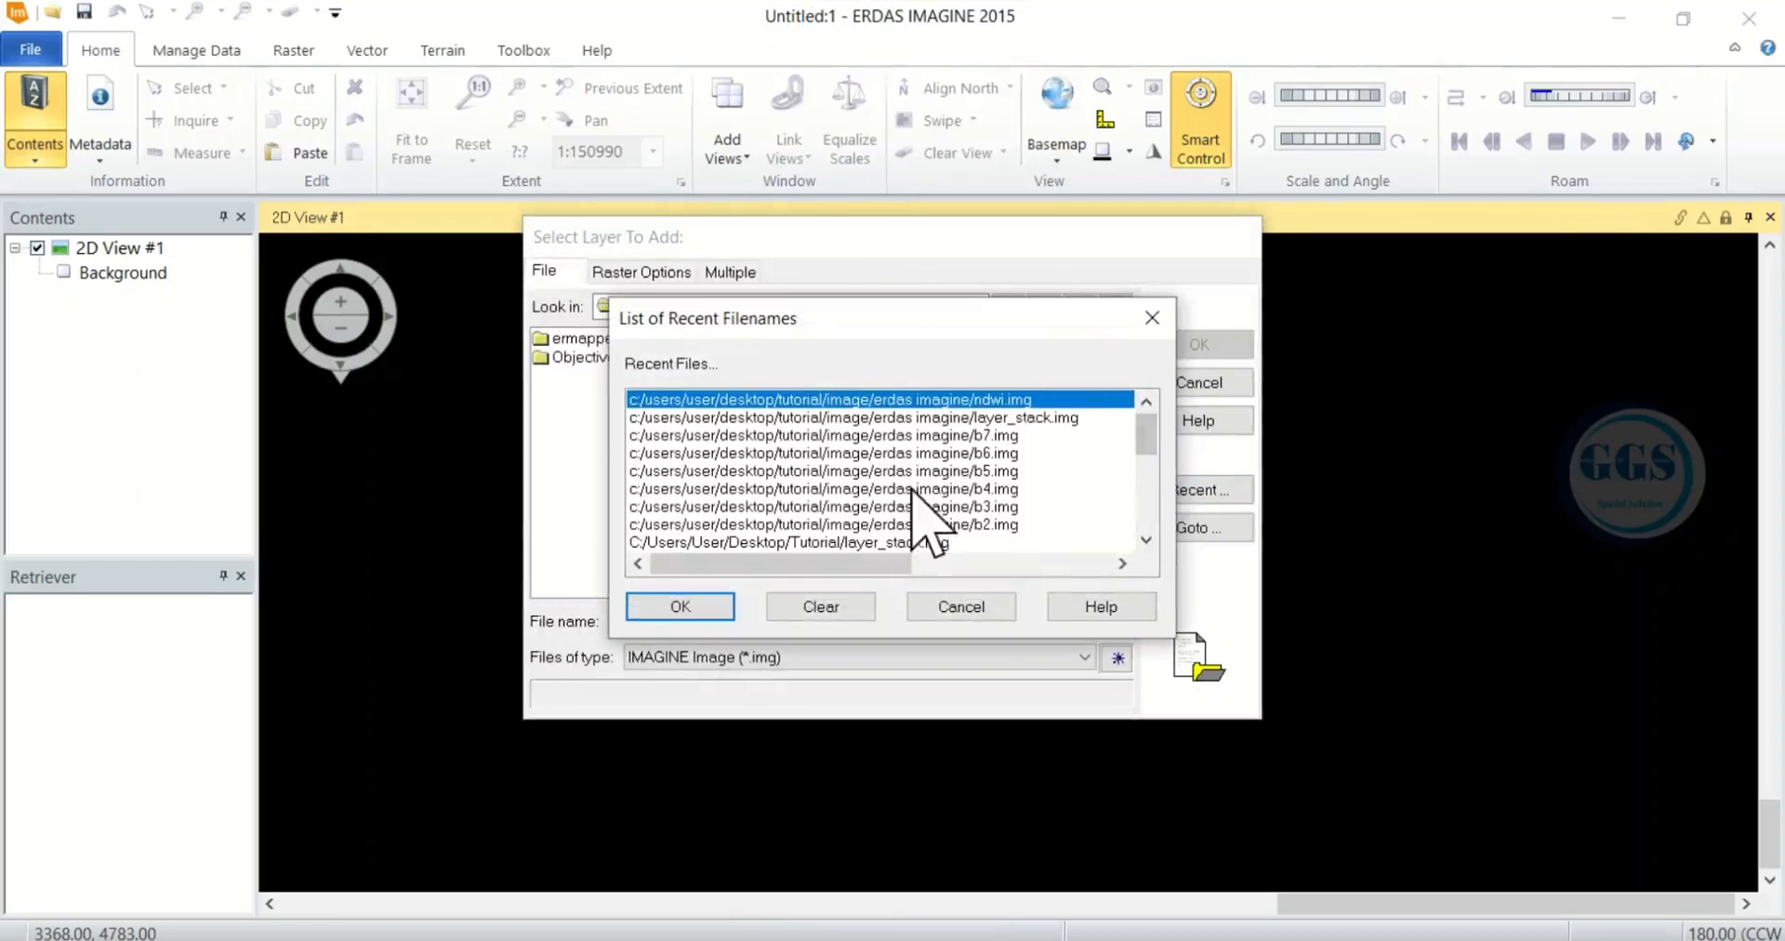
pyautogui.click(911, 419)
pyautogui.click(677, 604)
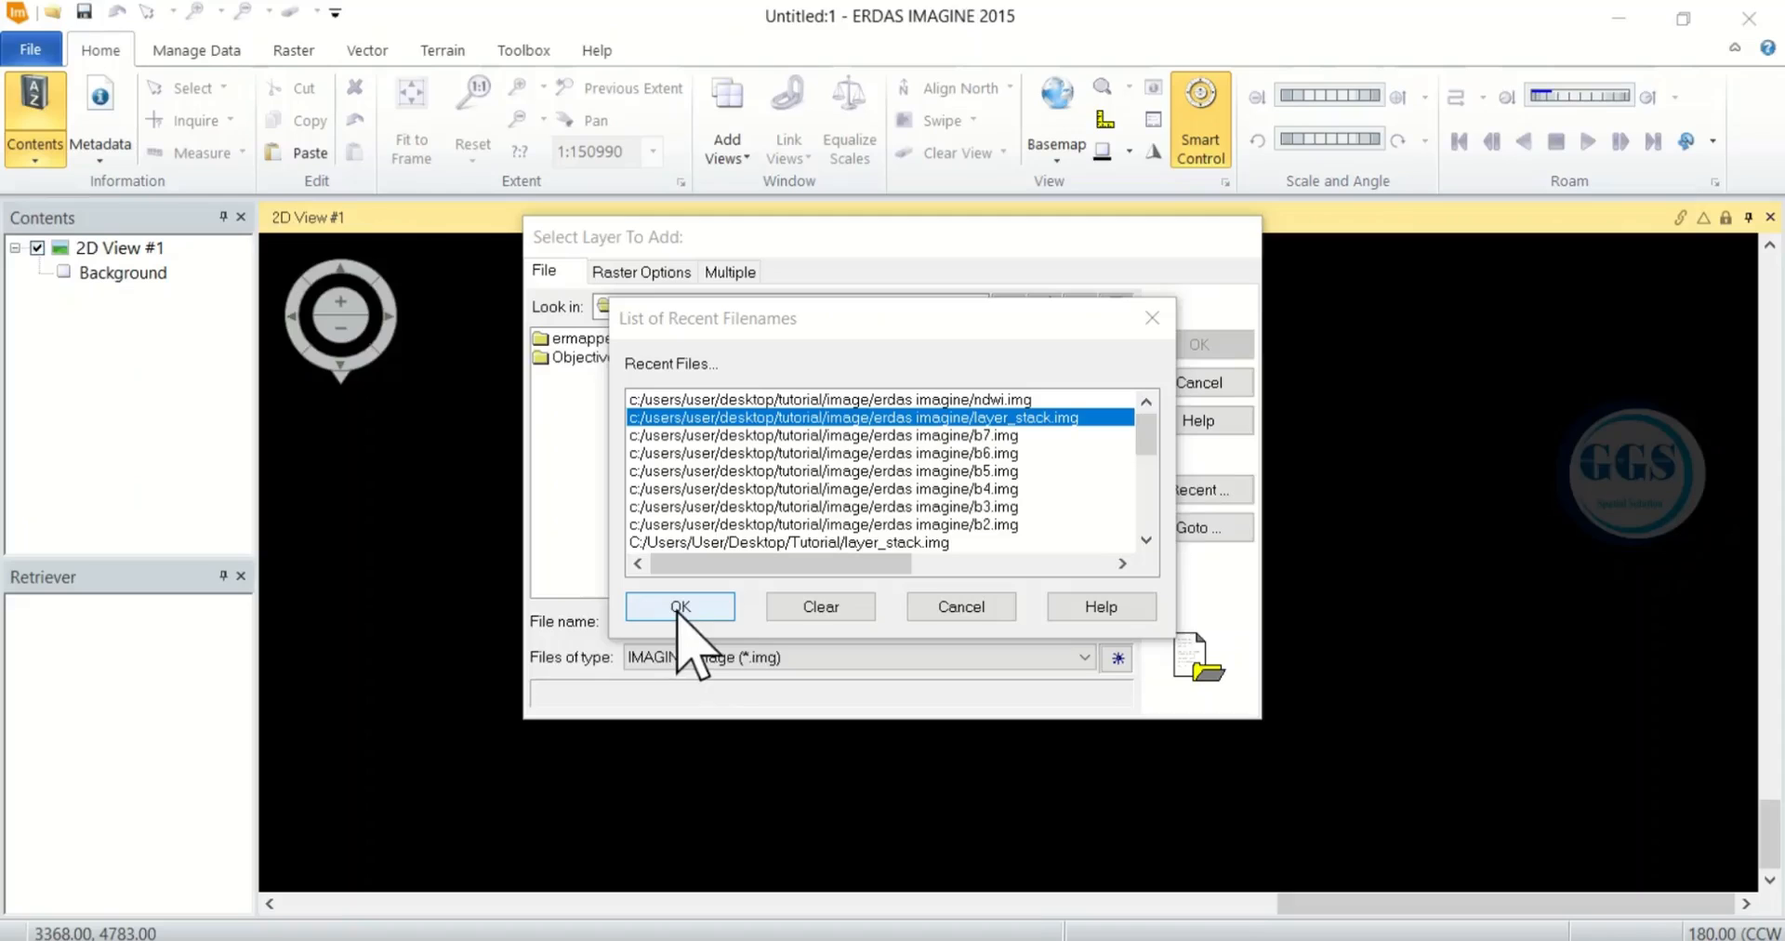
pyautogui.click(678, 605)
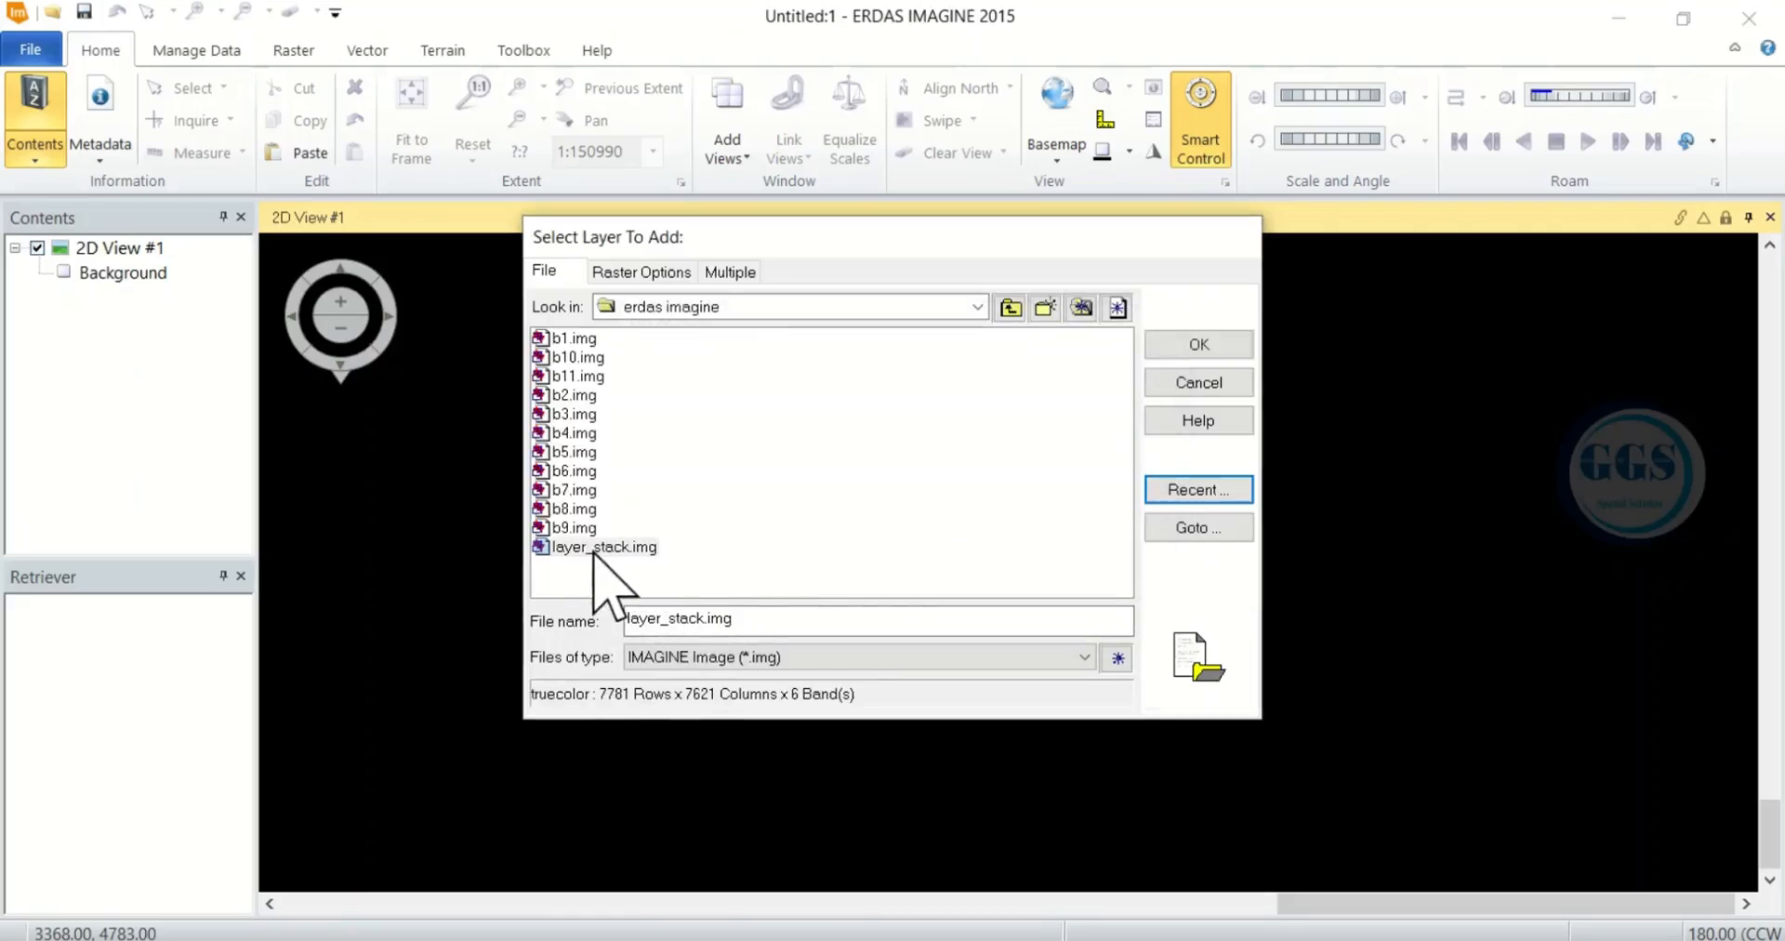
pyautogui.click(595, 548)
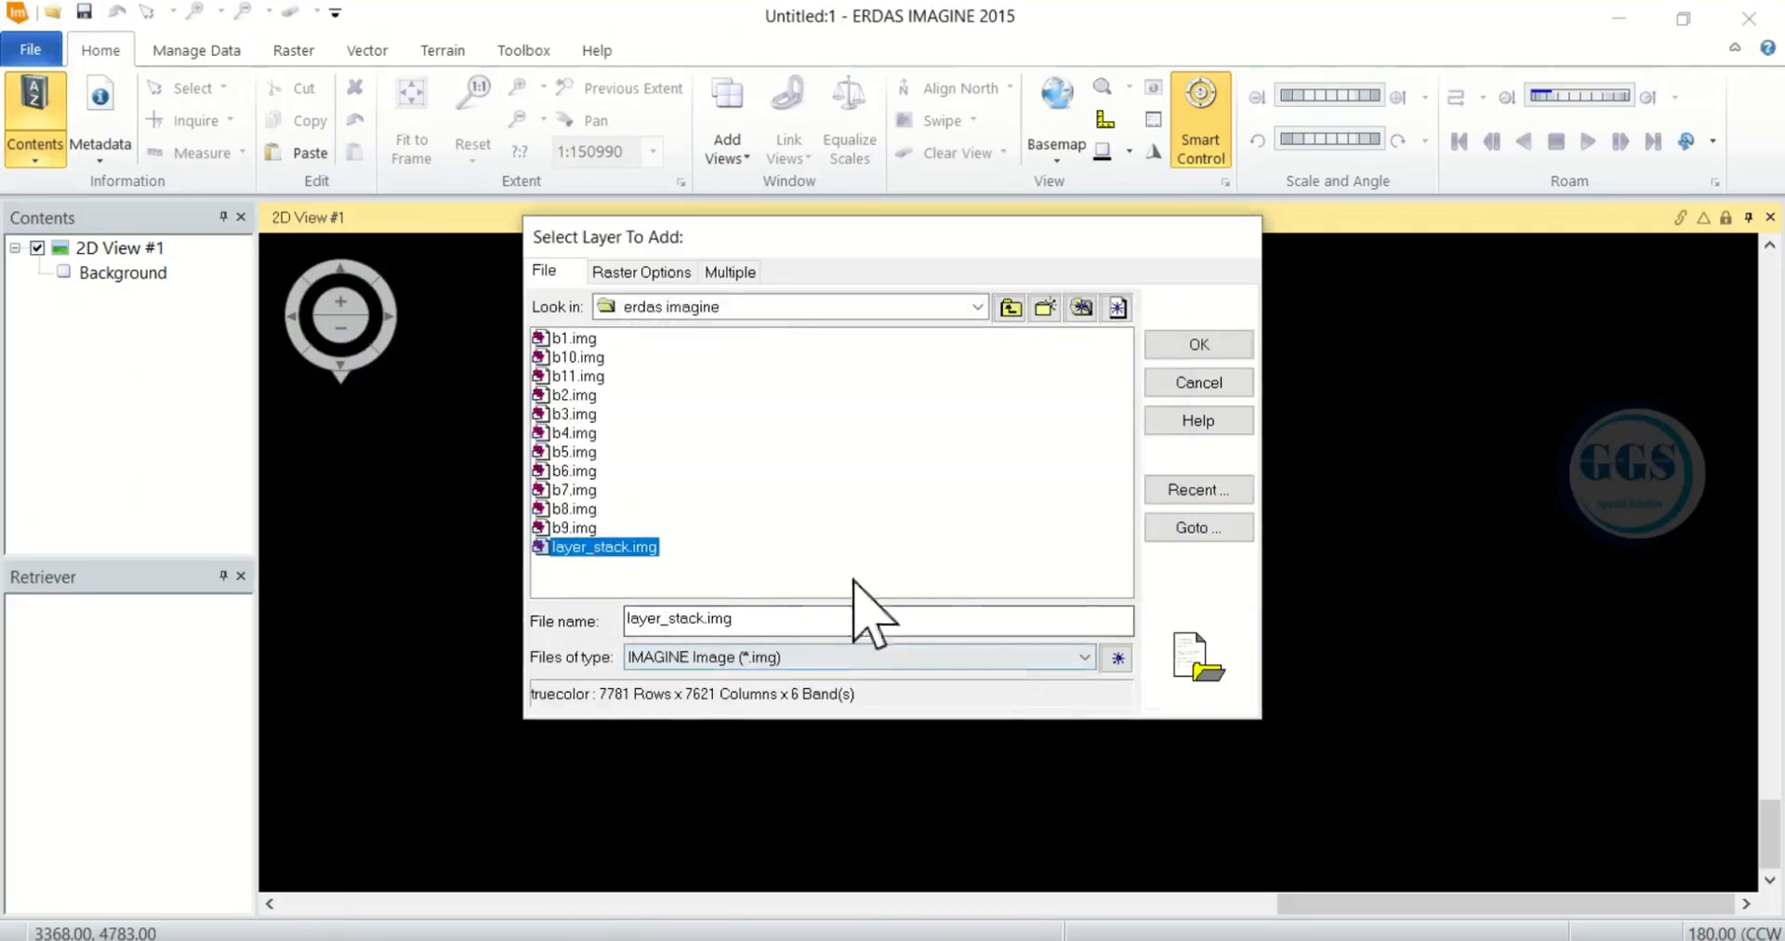
pyautogui.click(1201, 347)
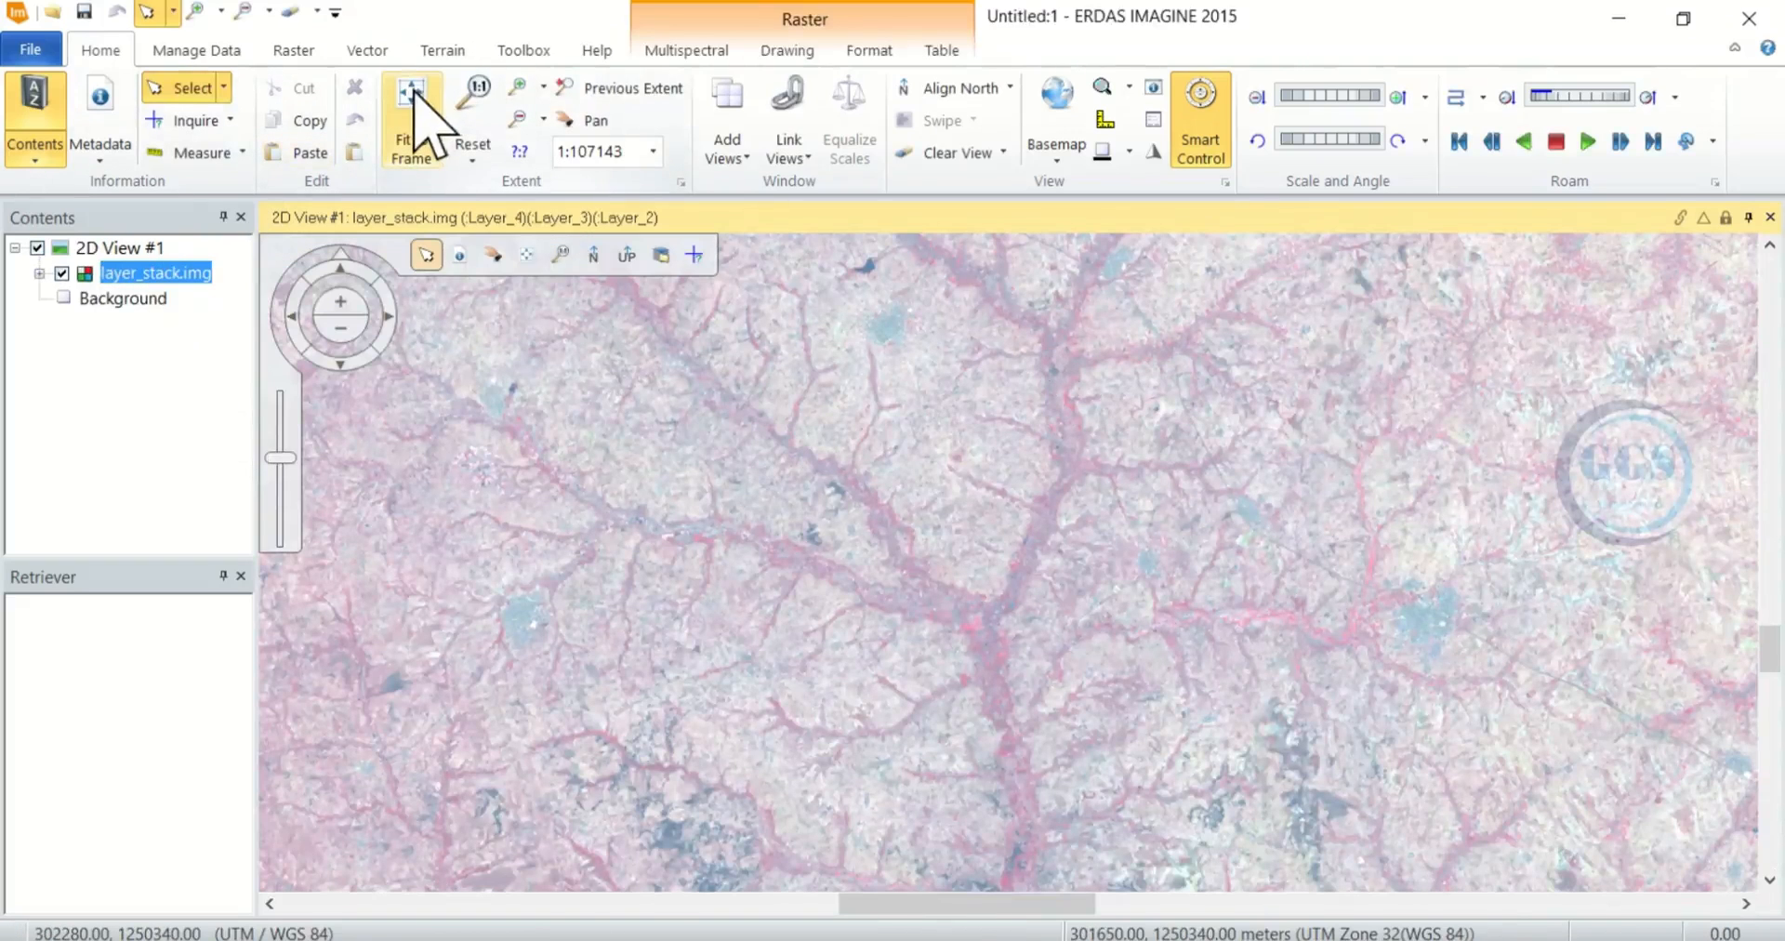
pyautogui.click(414, 93)
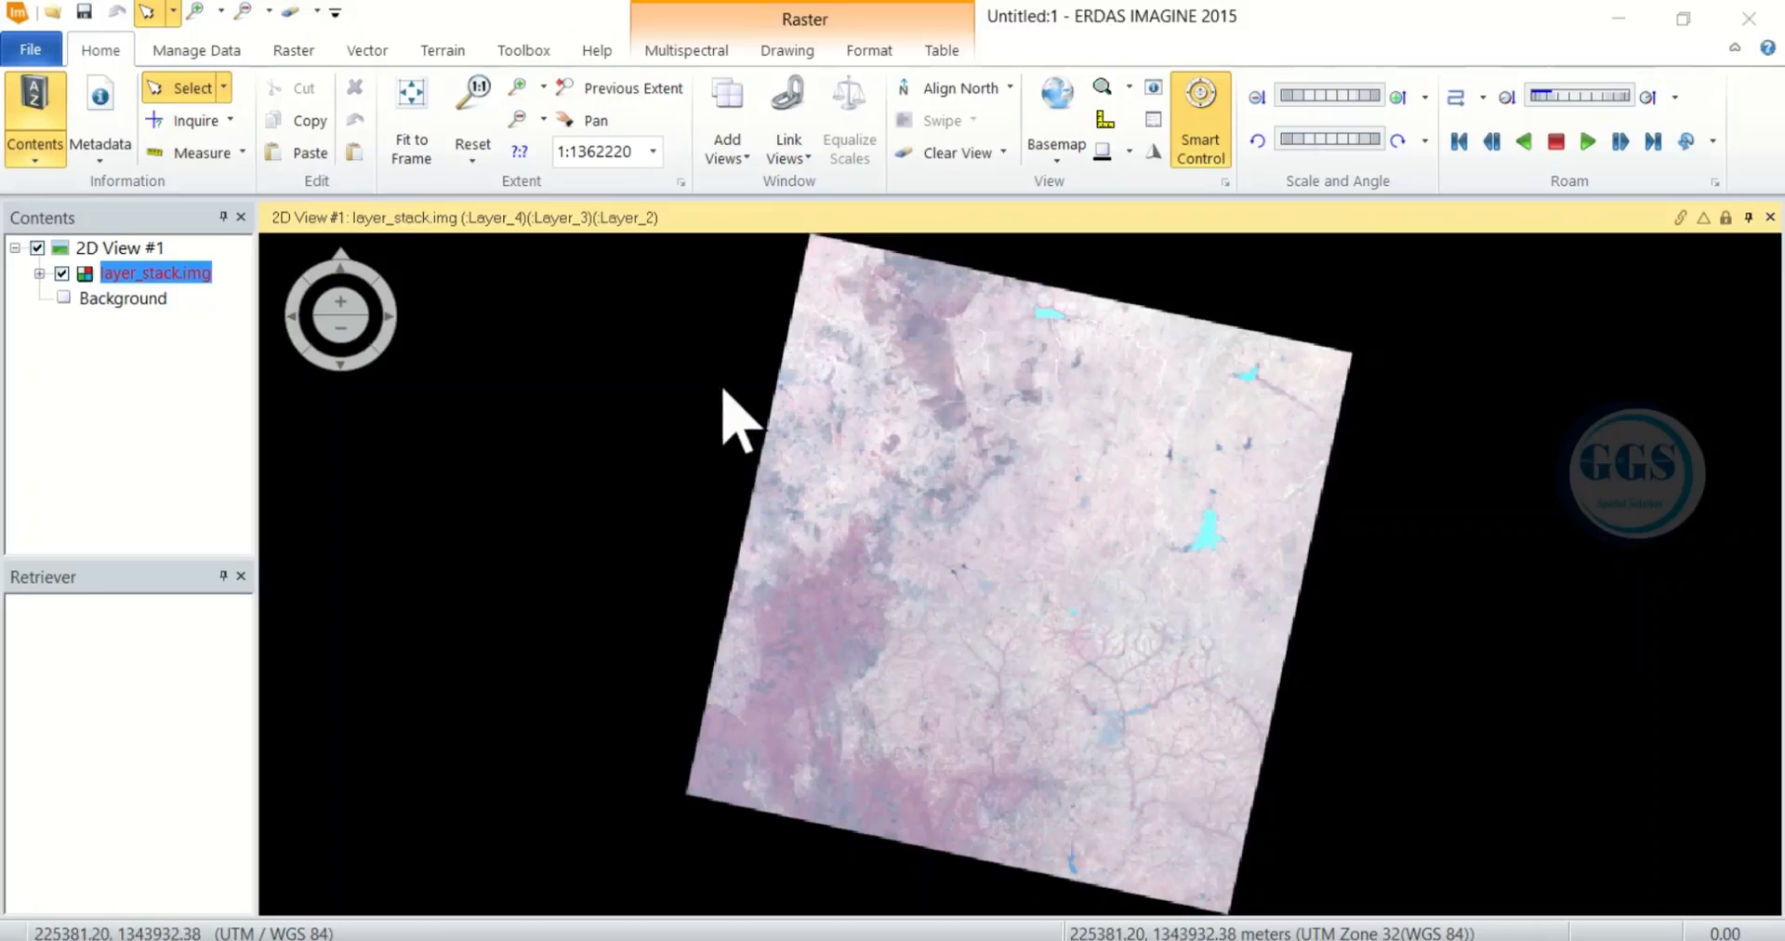
# Step: Open a new blank model in Model Maker
pyautogui.click(512, 54)
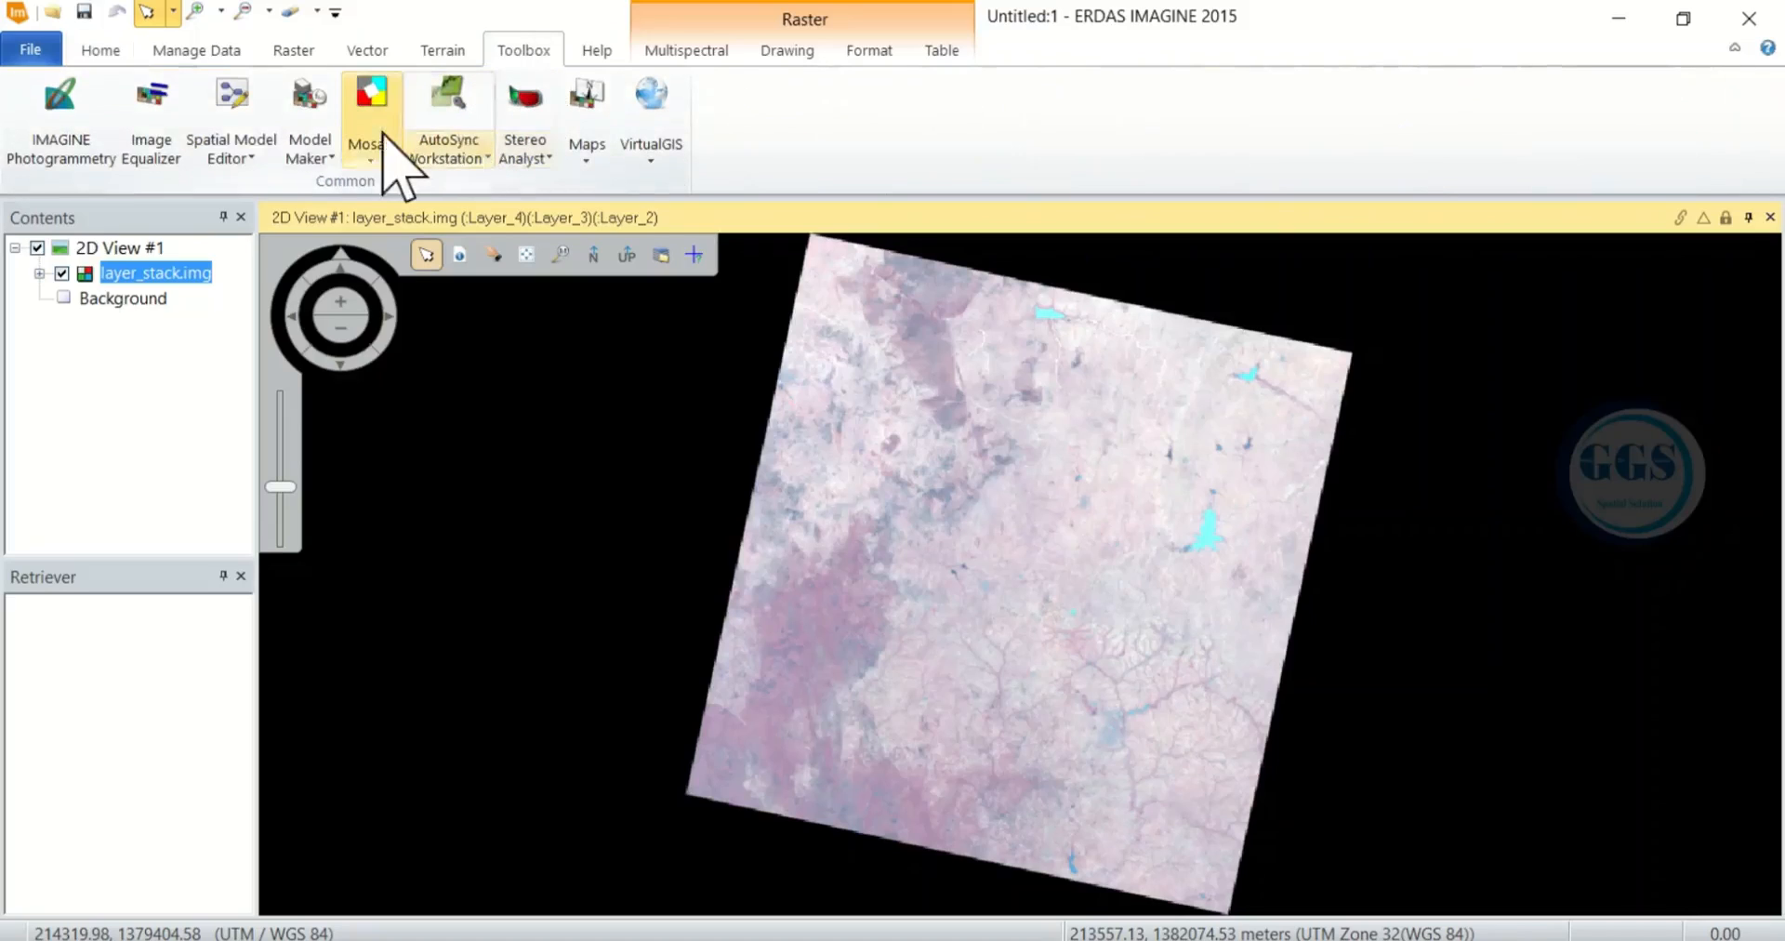
pyautogui.click(331, 156)
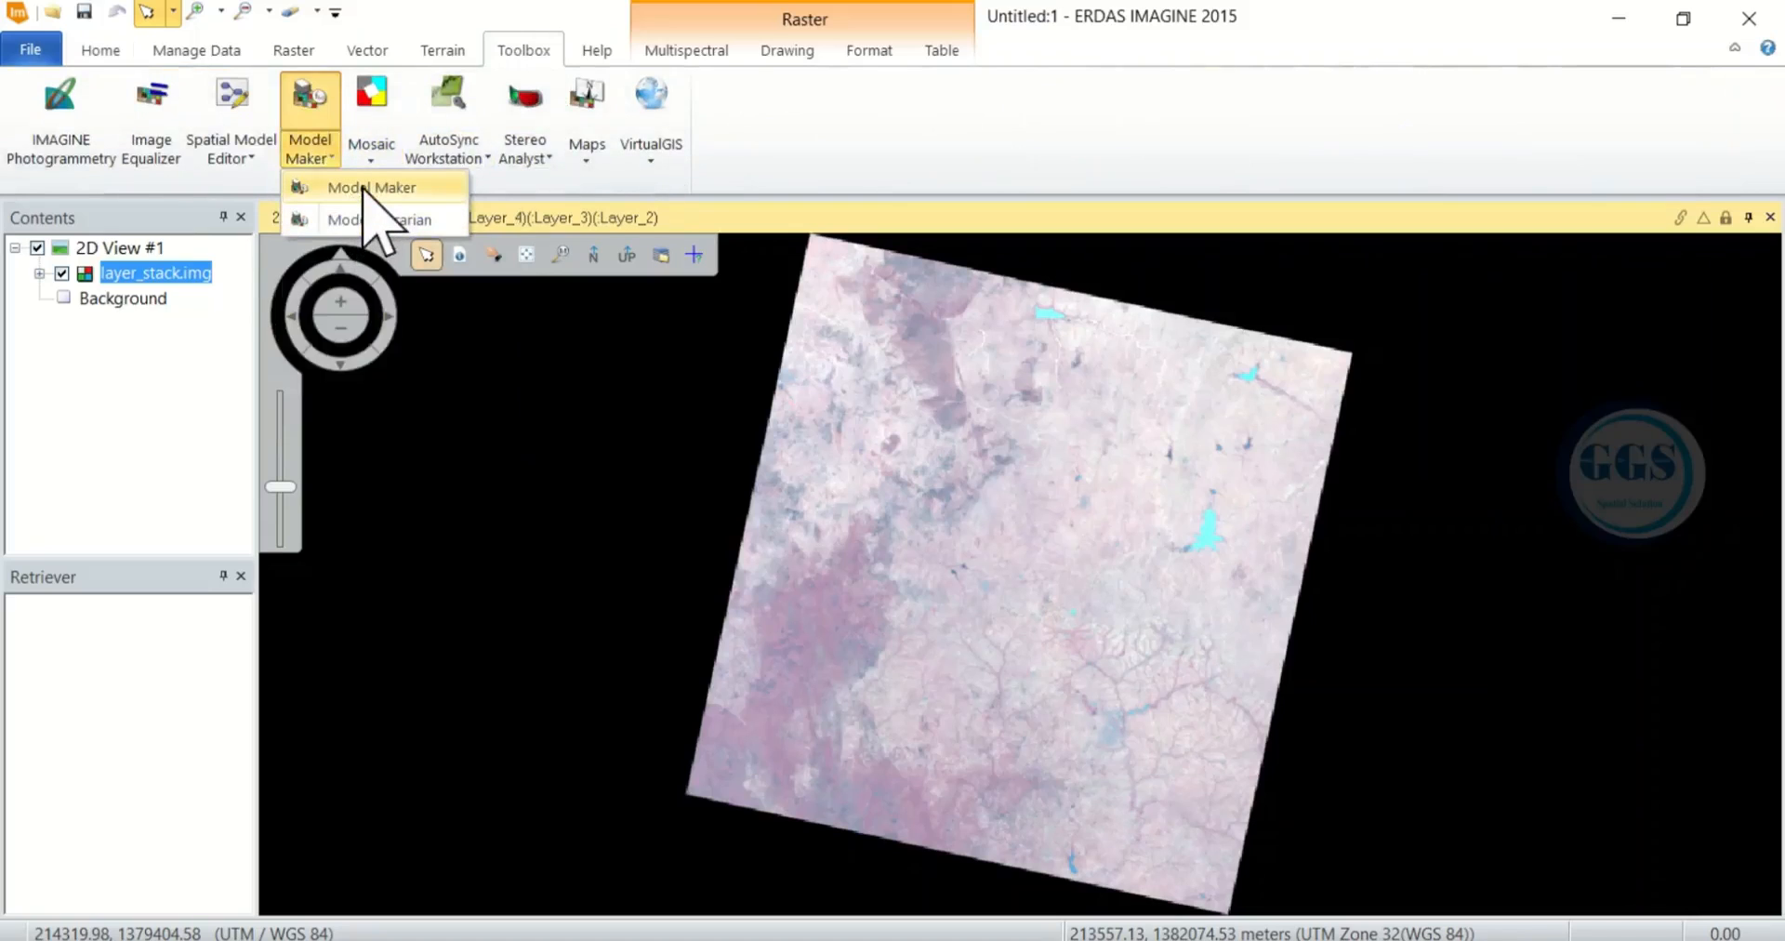
pyautogui.click(364, 189)
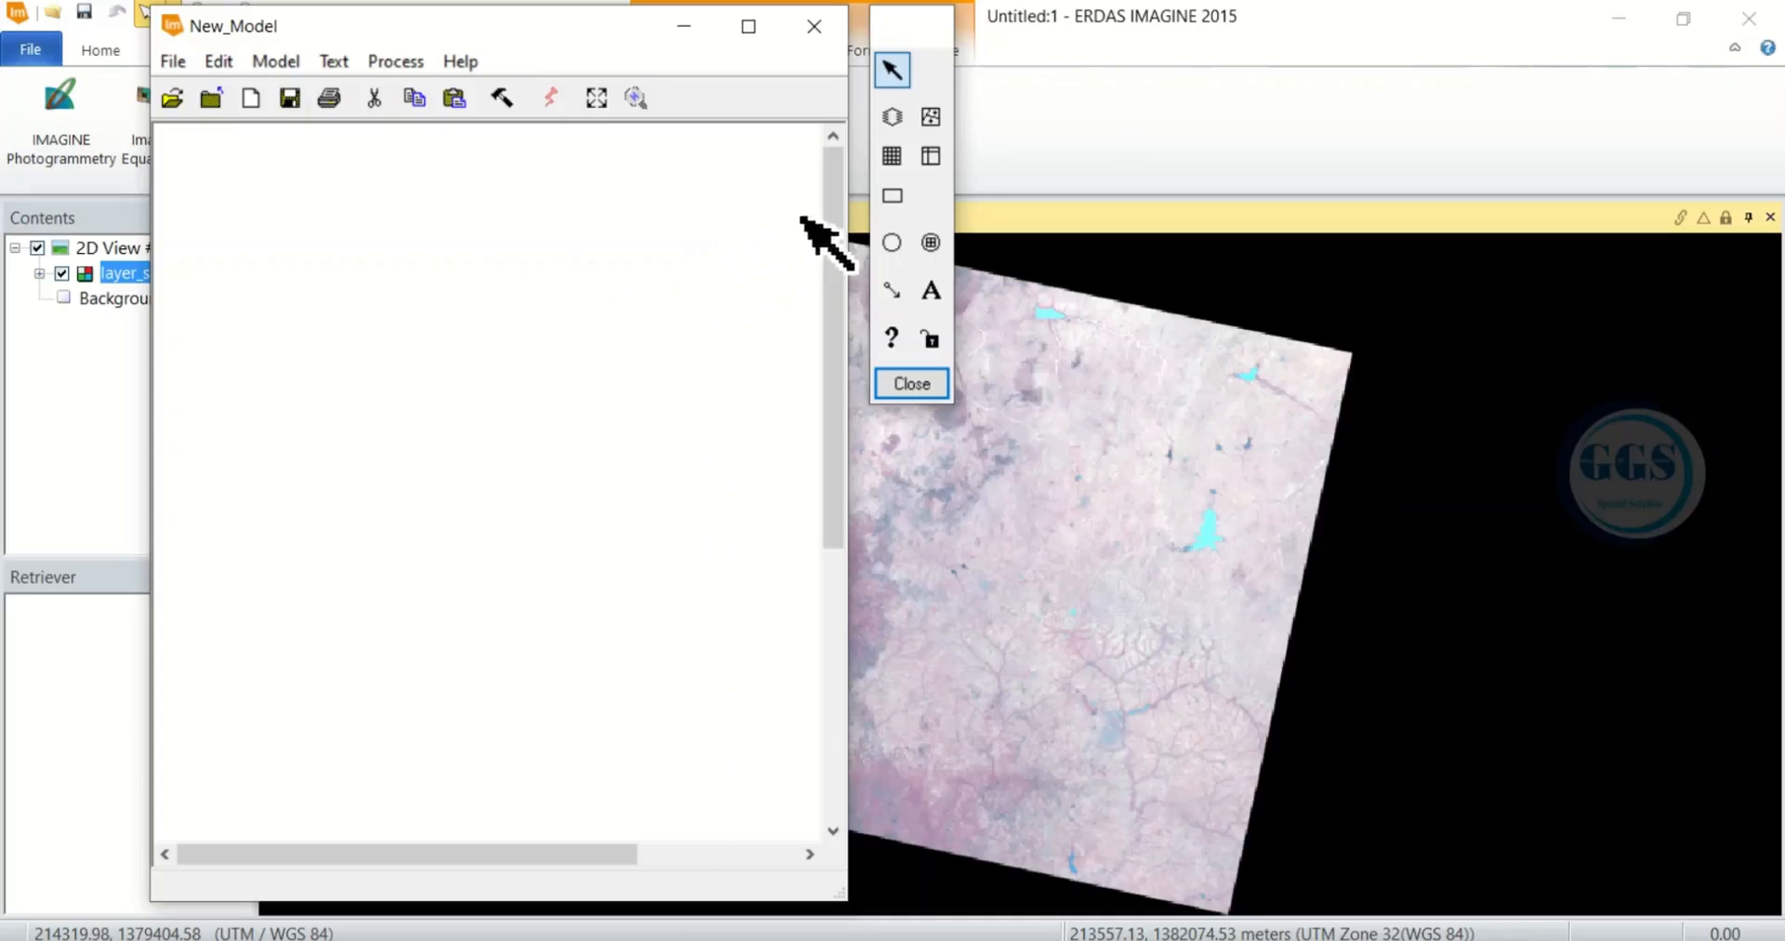
# Step: Place an input raster object near the top of the model and two function objects side by side below it
pyautogui.click(892, 117)
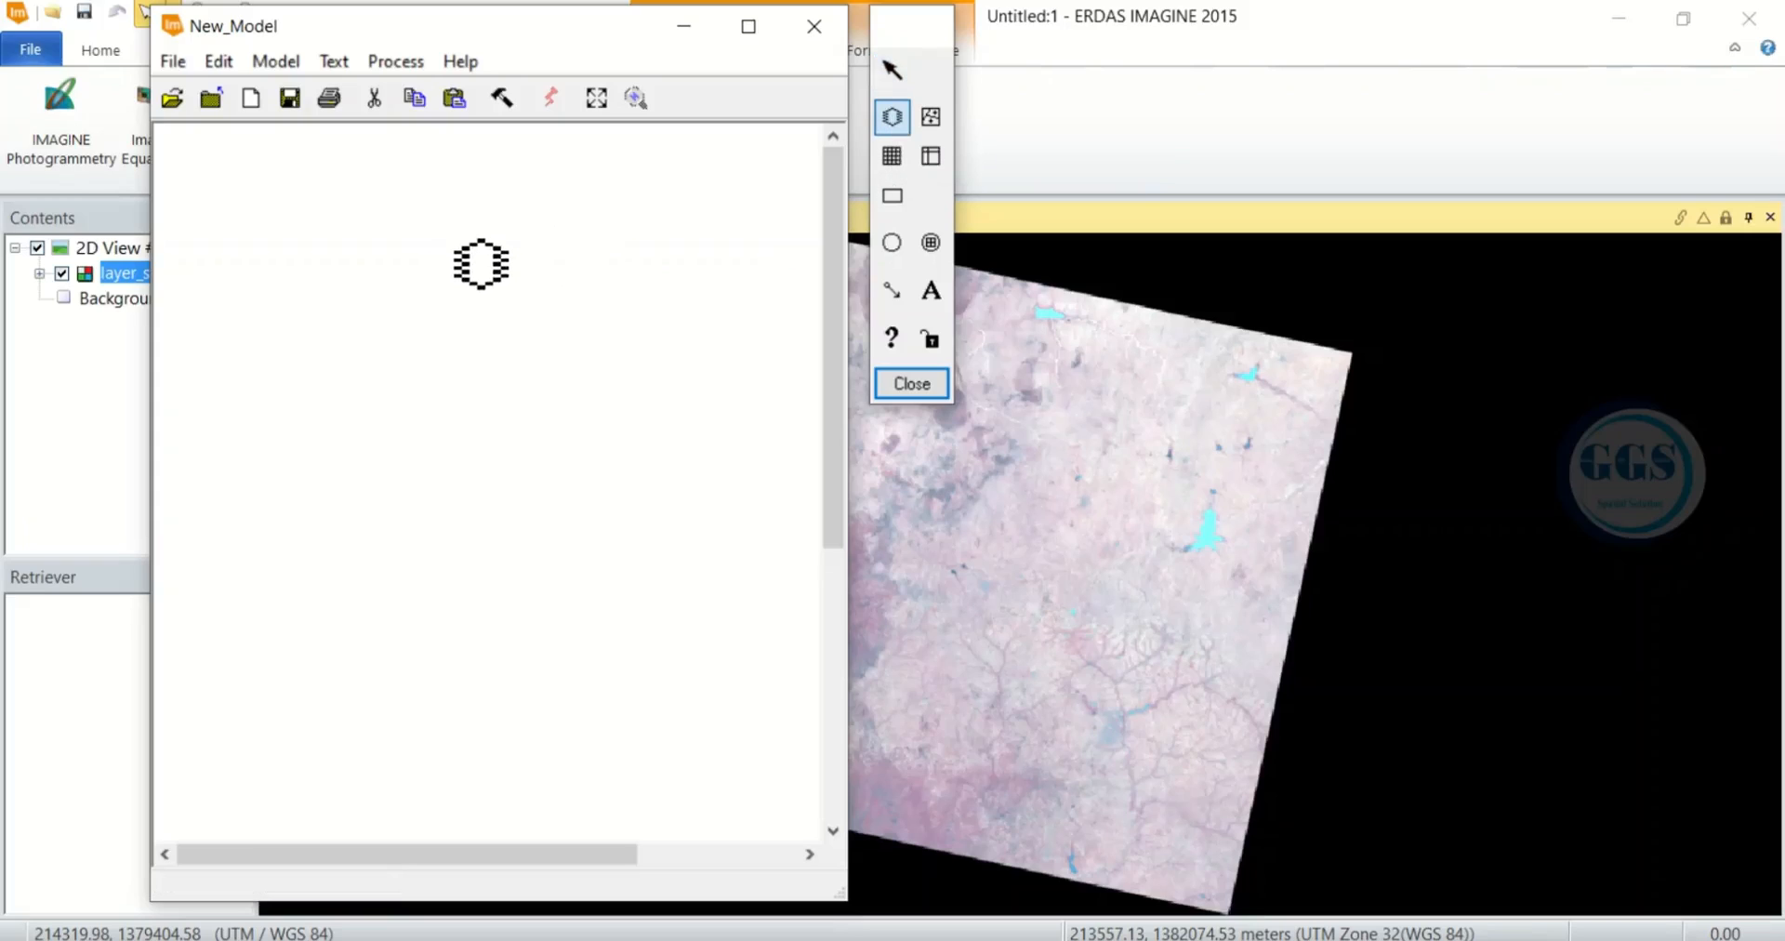
pyautogui.click(481, 265)
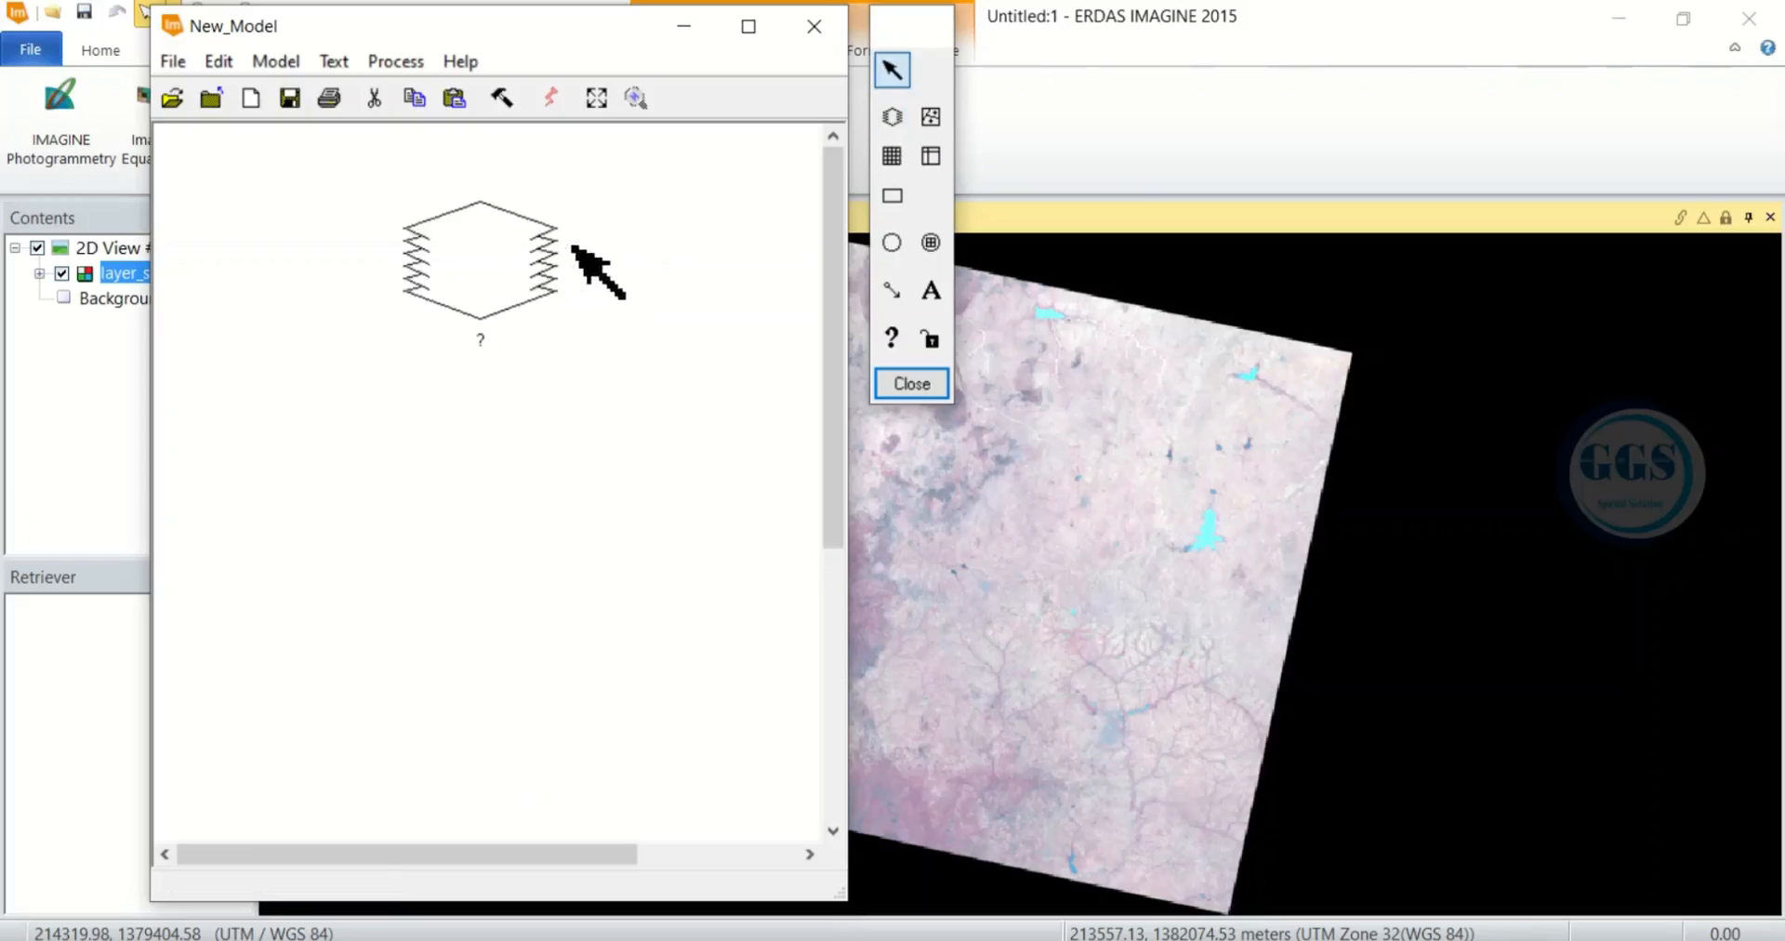
pyautogui.click(891, 243)
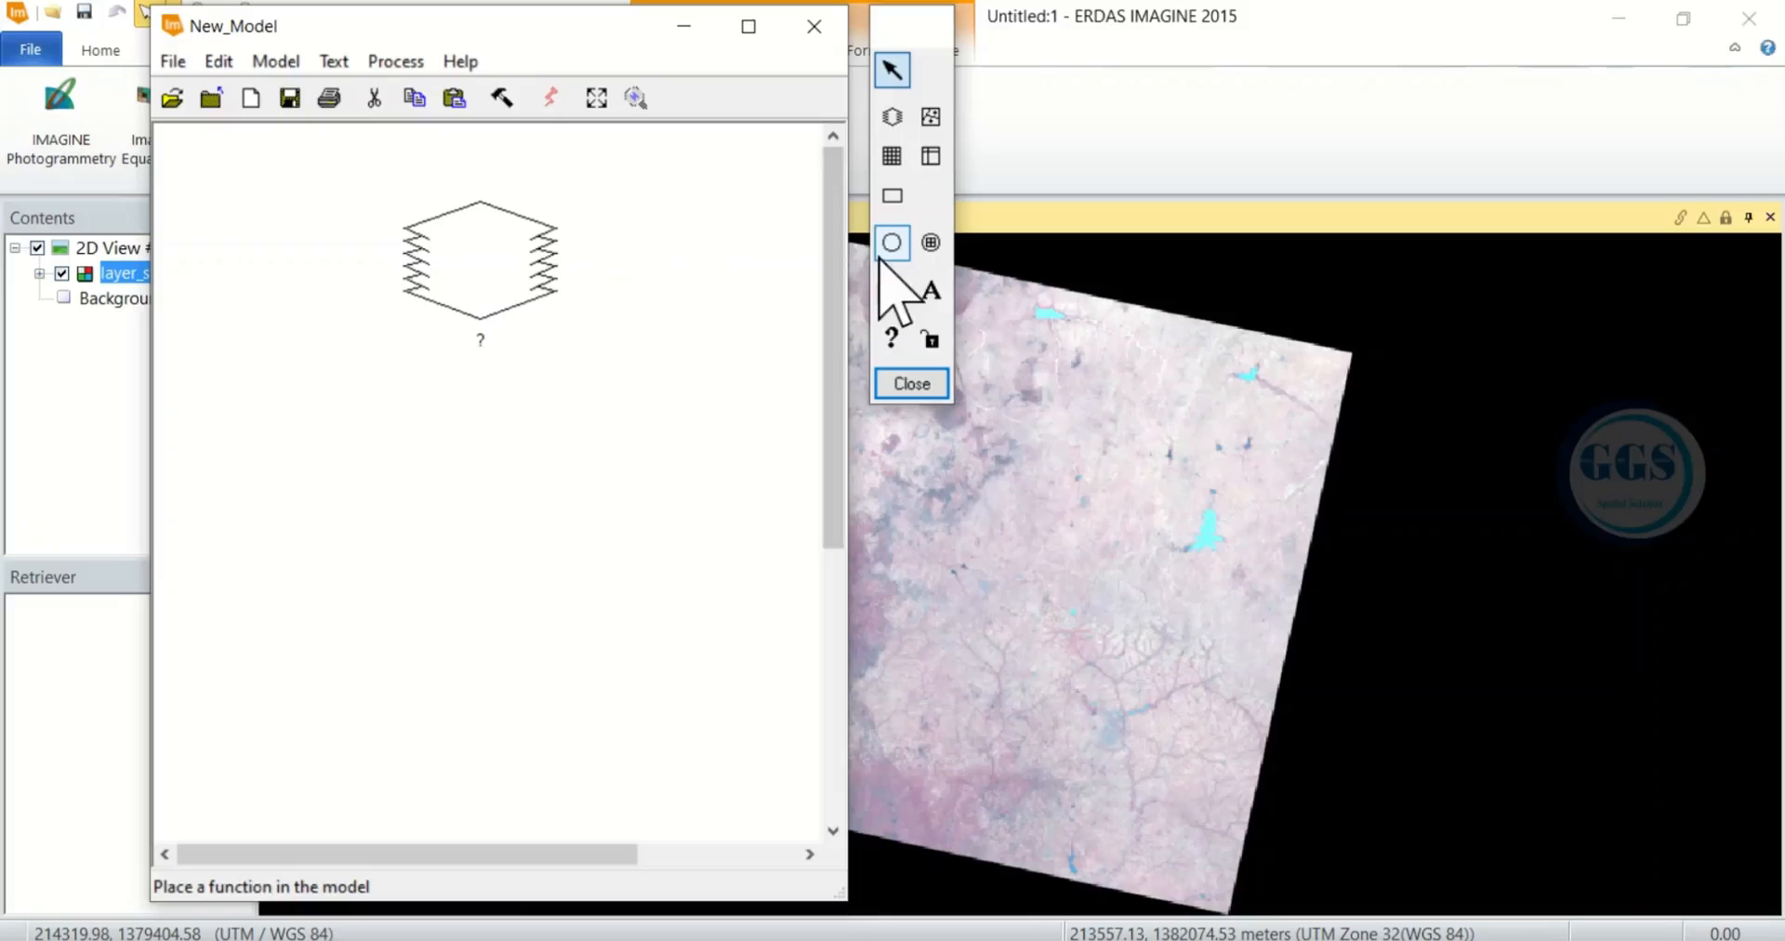
pyautogui.click(334, 426)
pyautogui.click(892, 243)
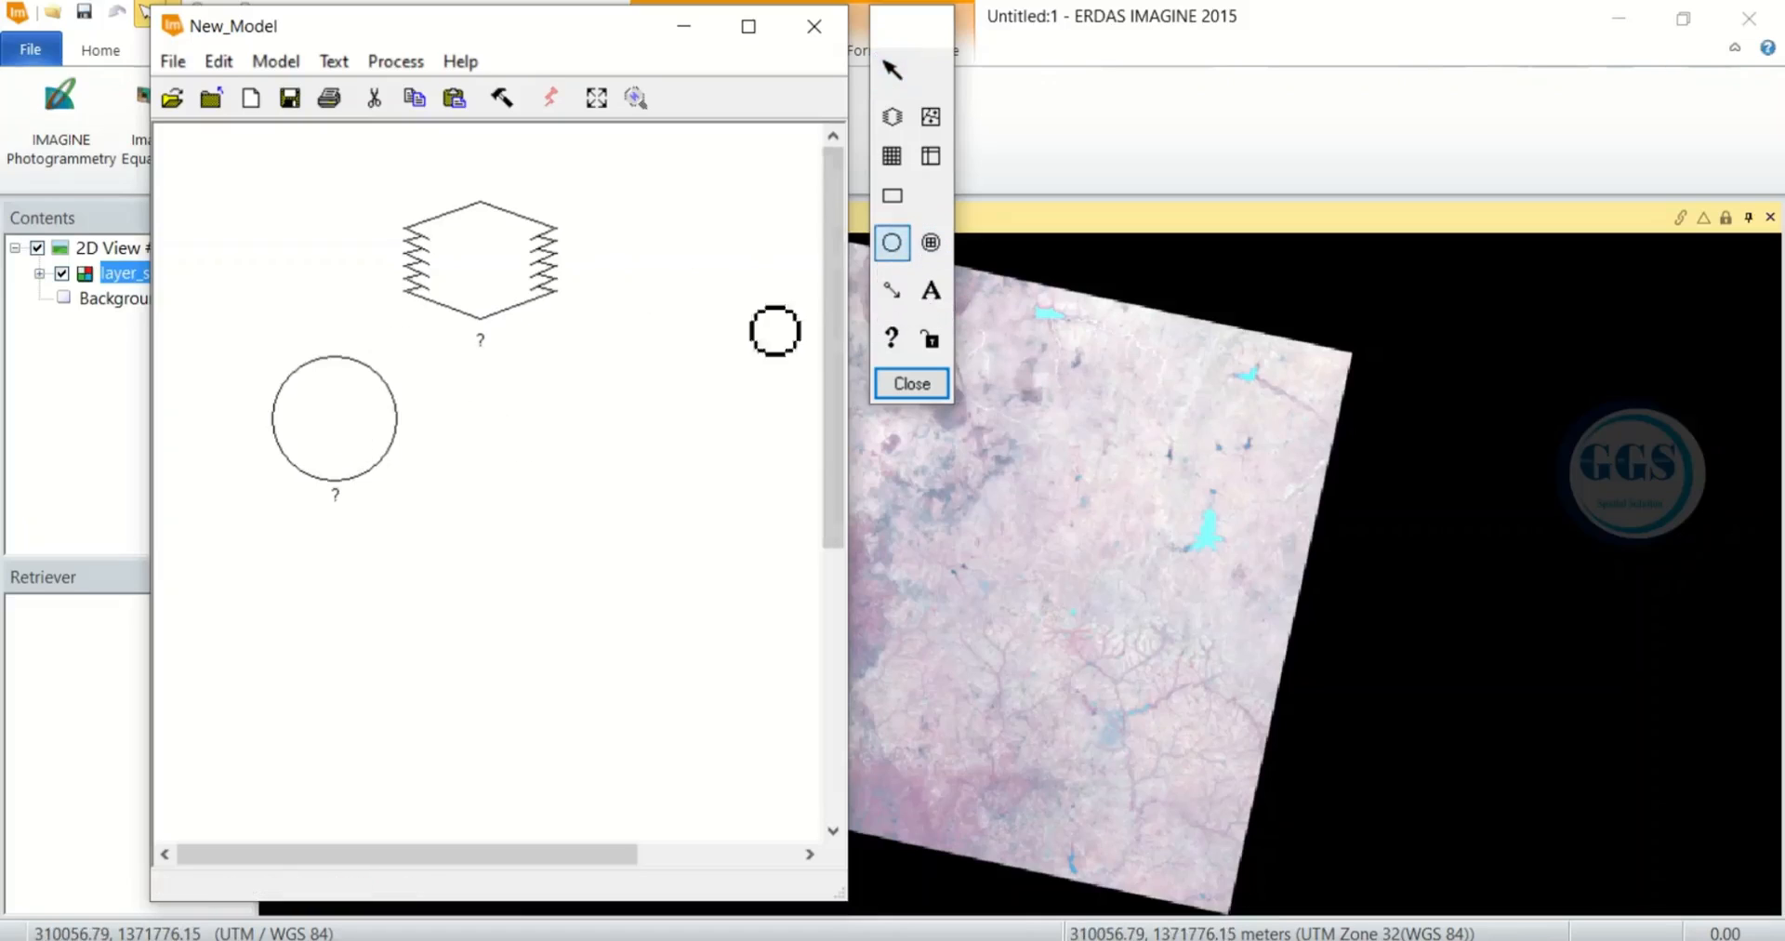
pyautogui.click(616, 426)
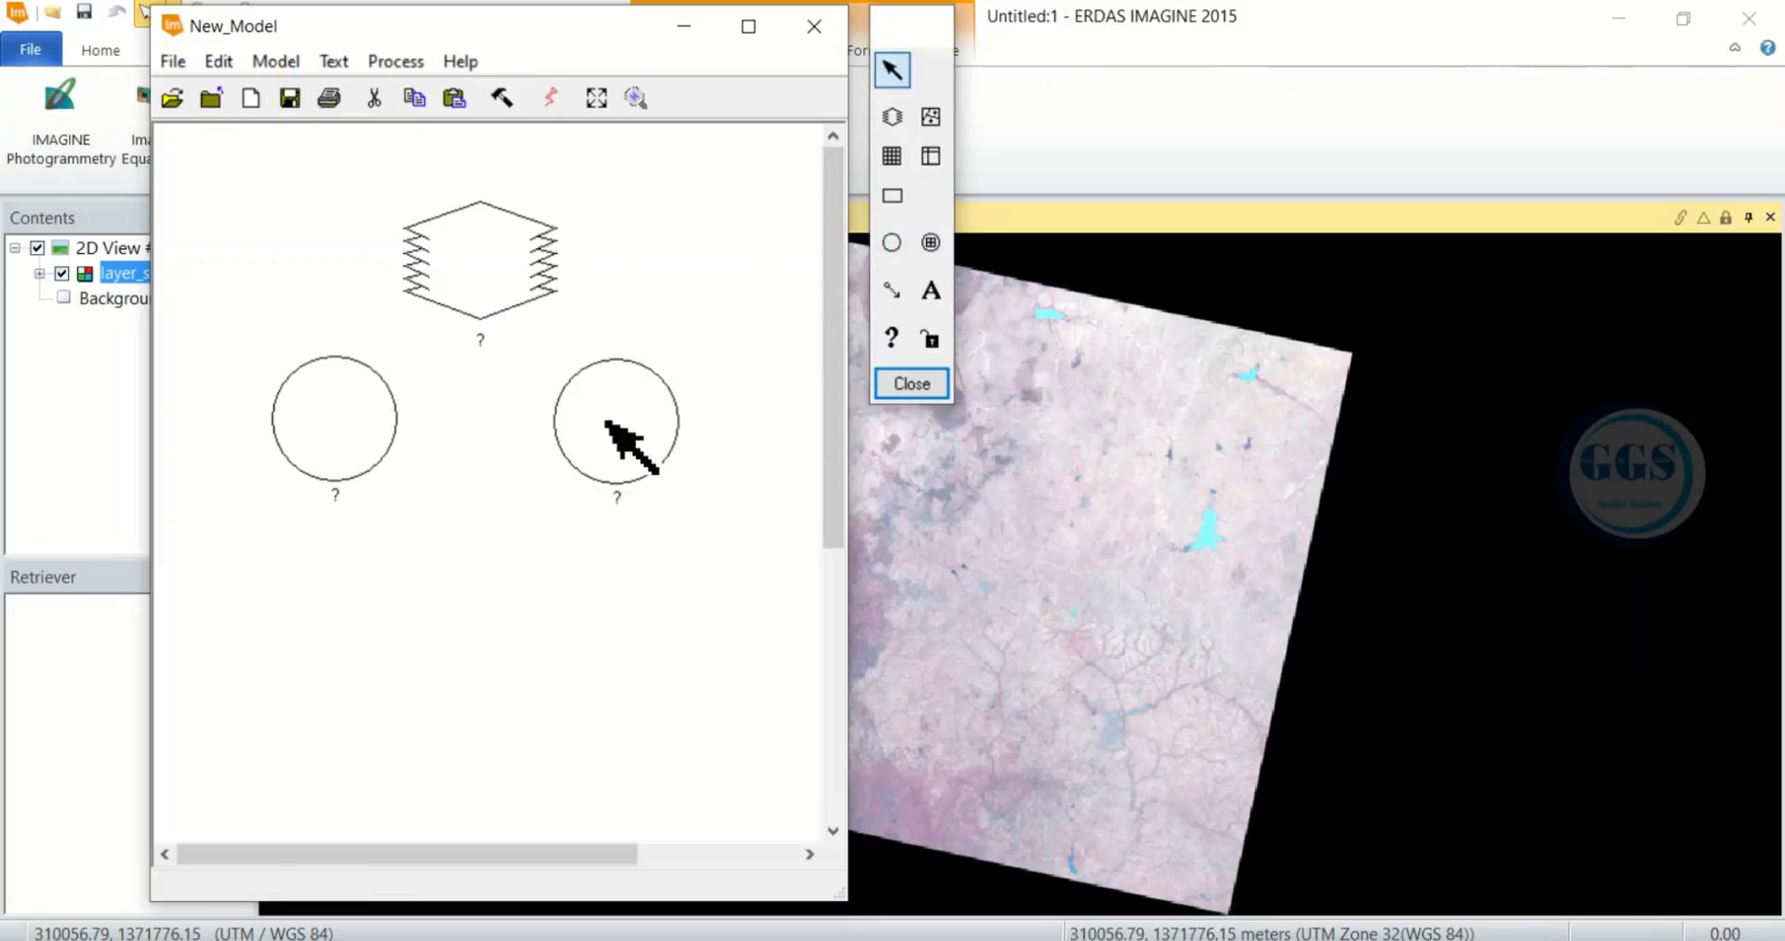
# Step: Place two raster objects in the model, one beneath each of the two functions
pyautogui.click(891, 116)
pyautogui.click(330, 609)
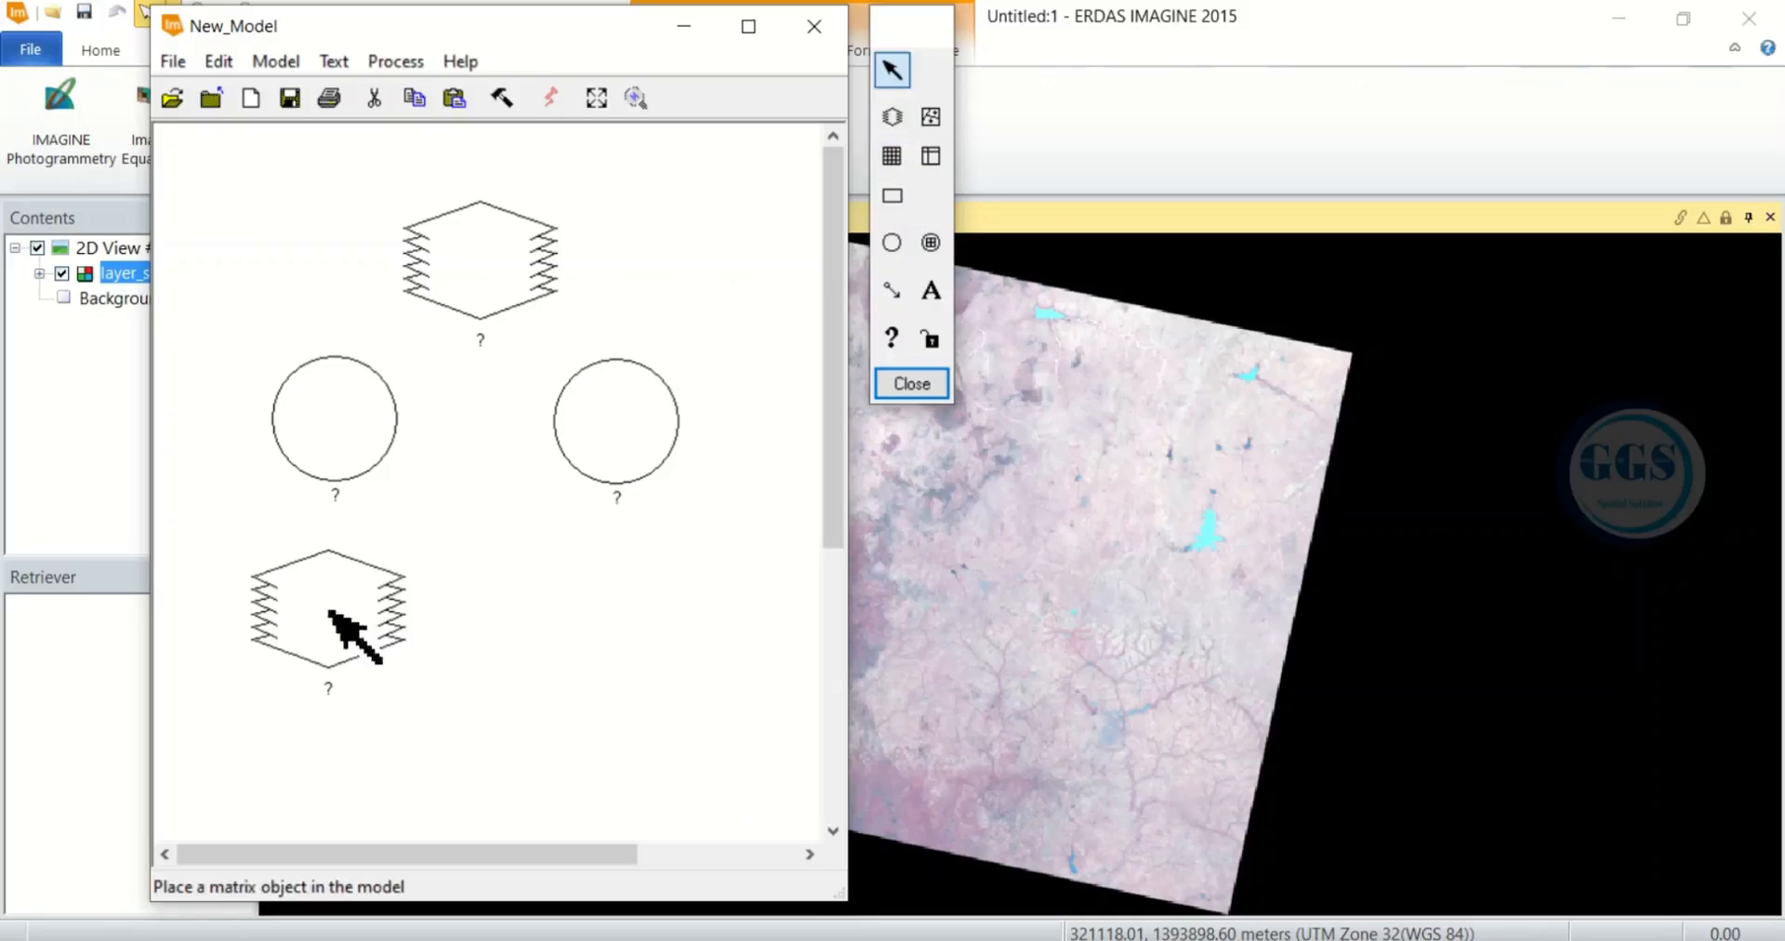
pyautogui.click(892, 116)
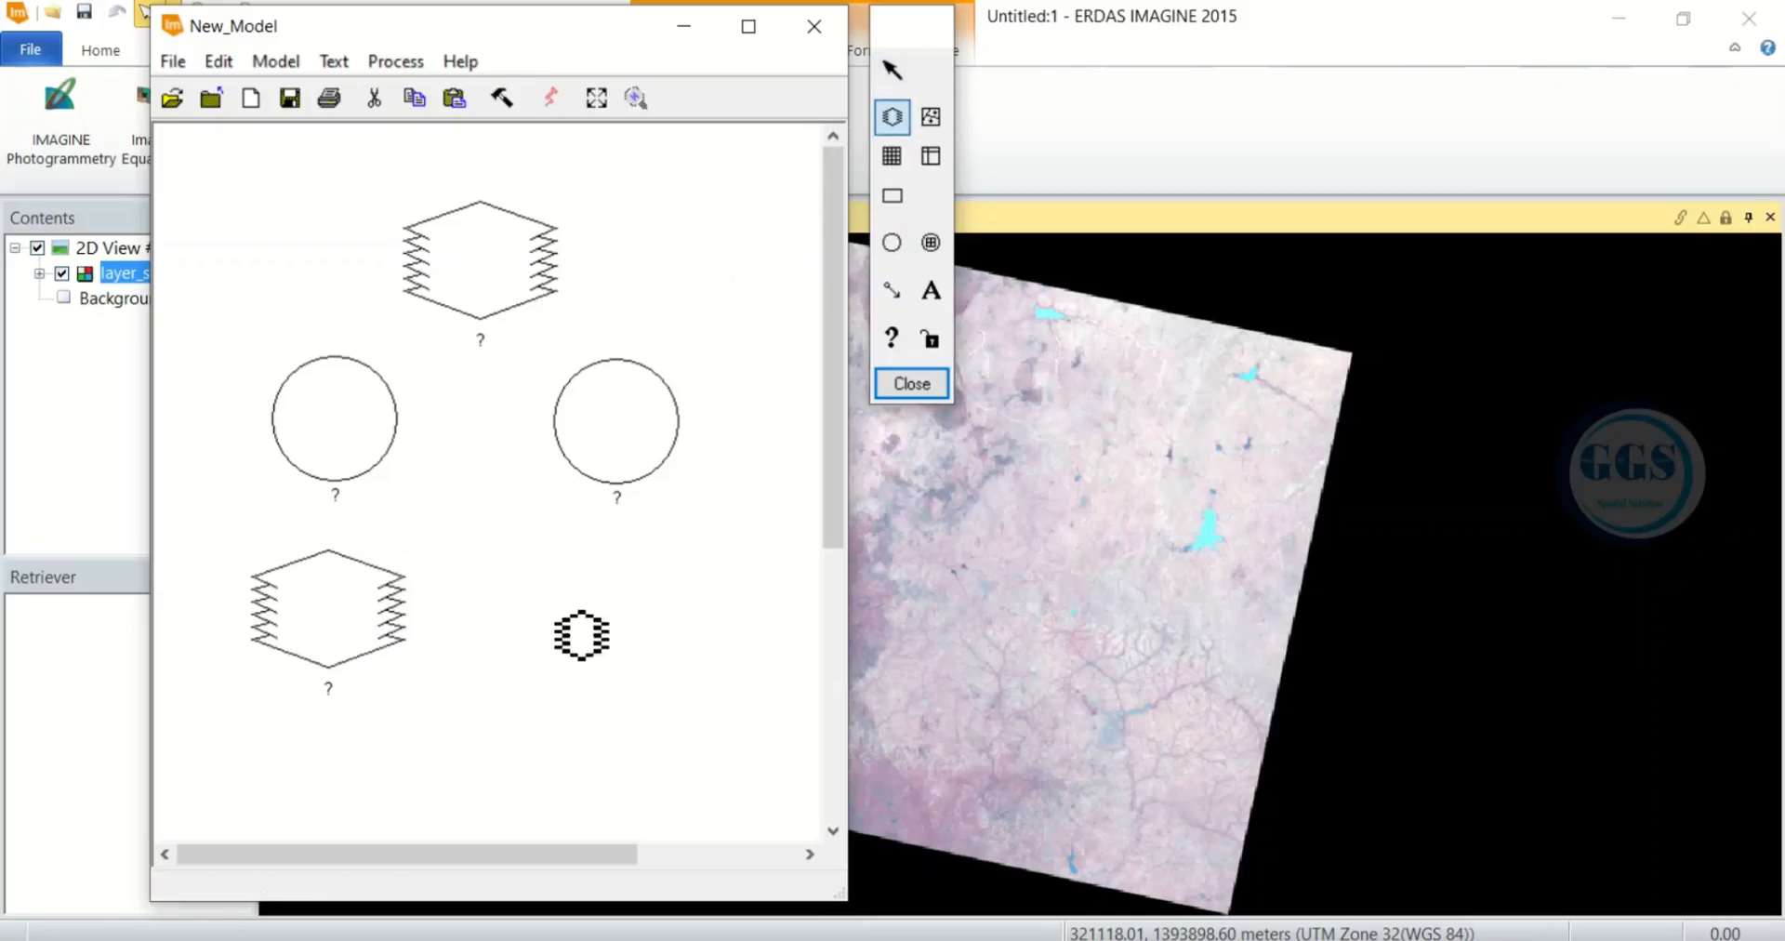
pyautogui.click(622, 593)
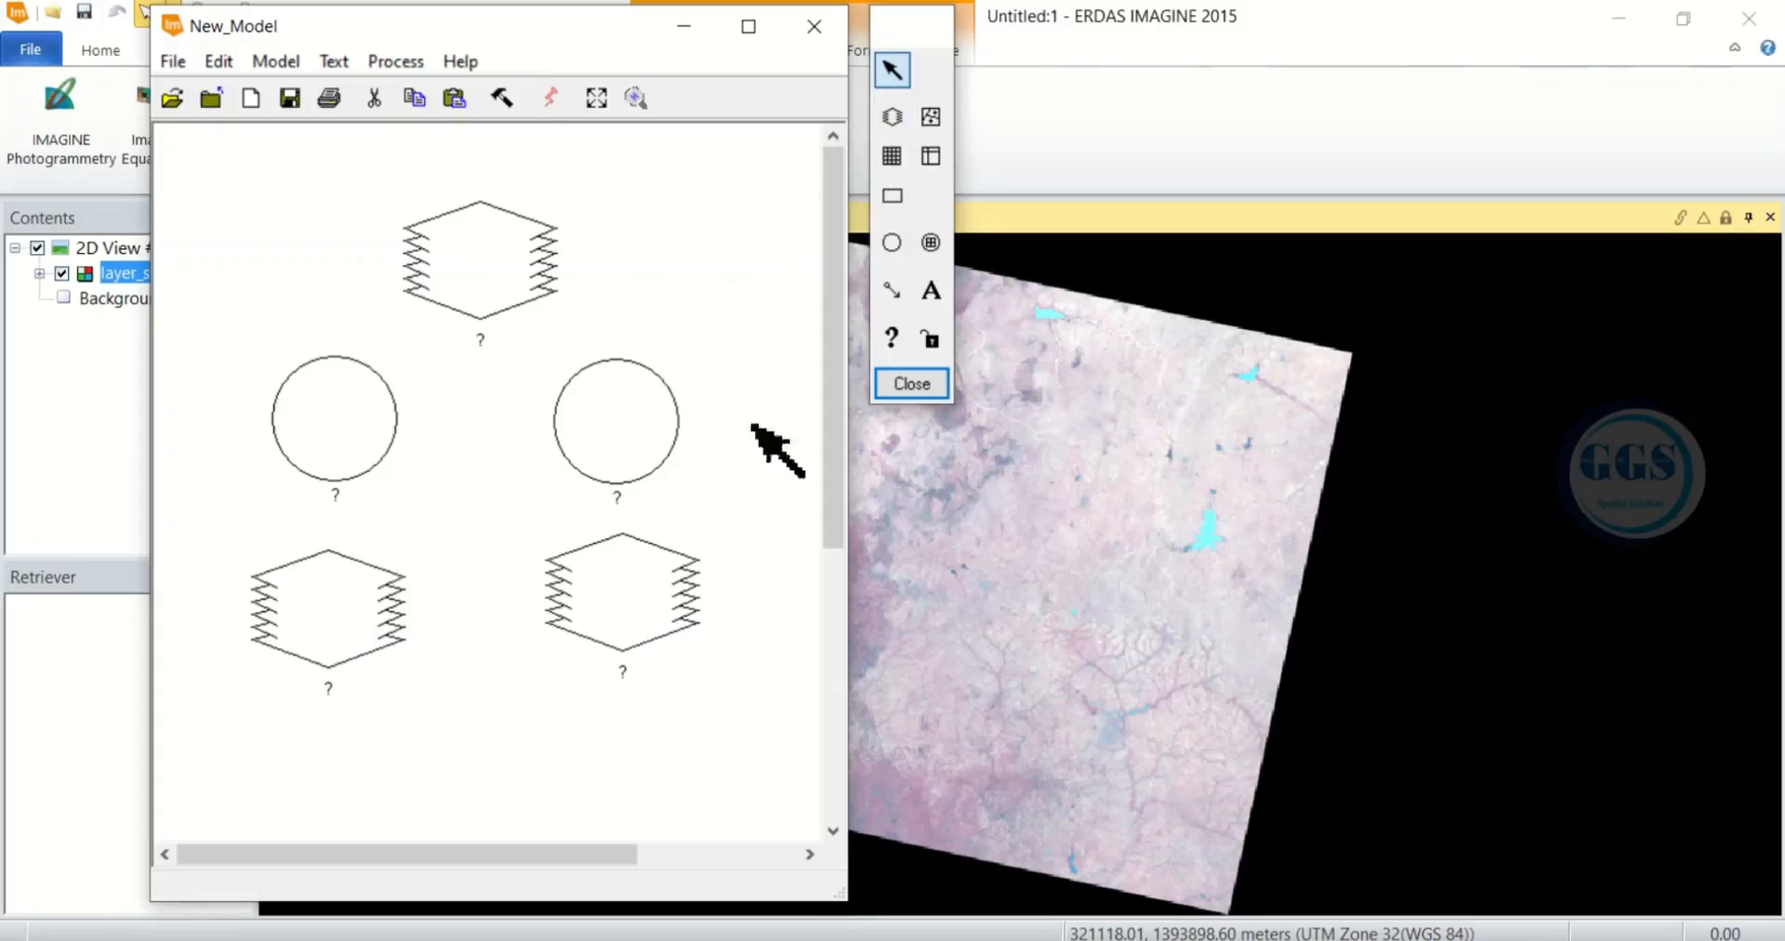
# Step: Place a third function centrally below the two intermediate rasters and an output raster object beneath it
pyautogui.click(891, 244)
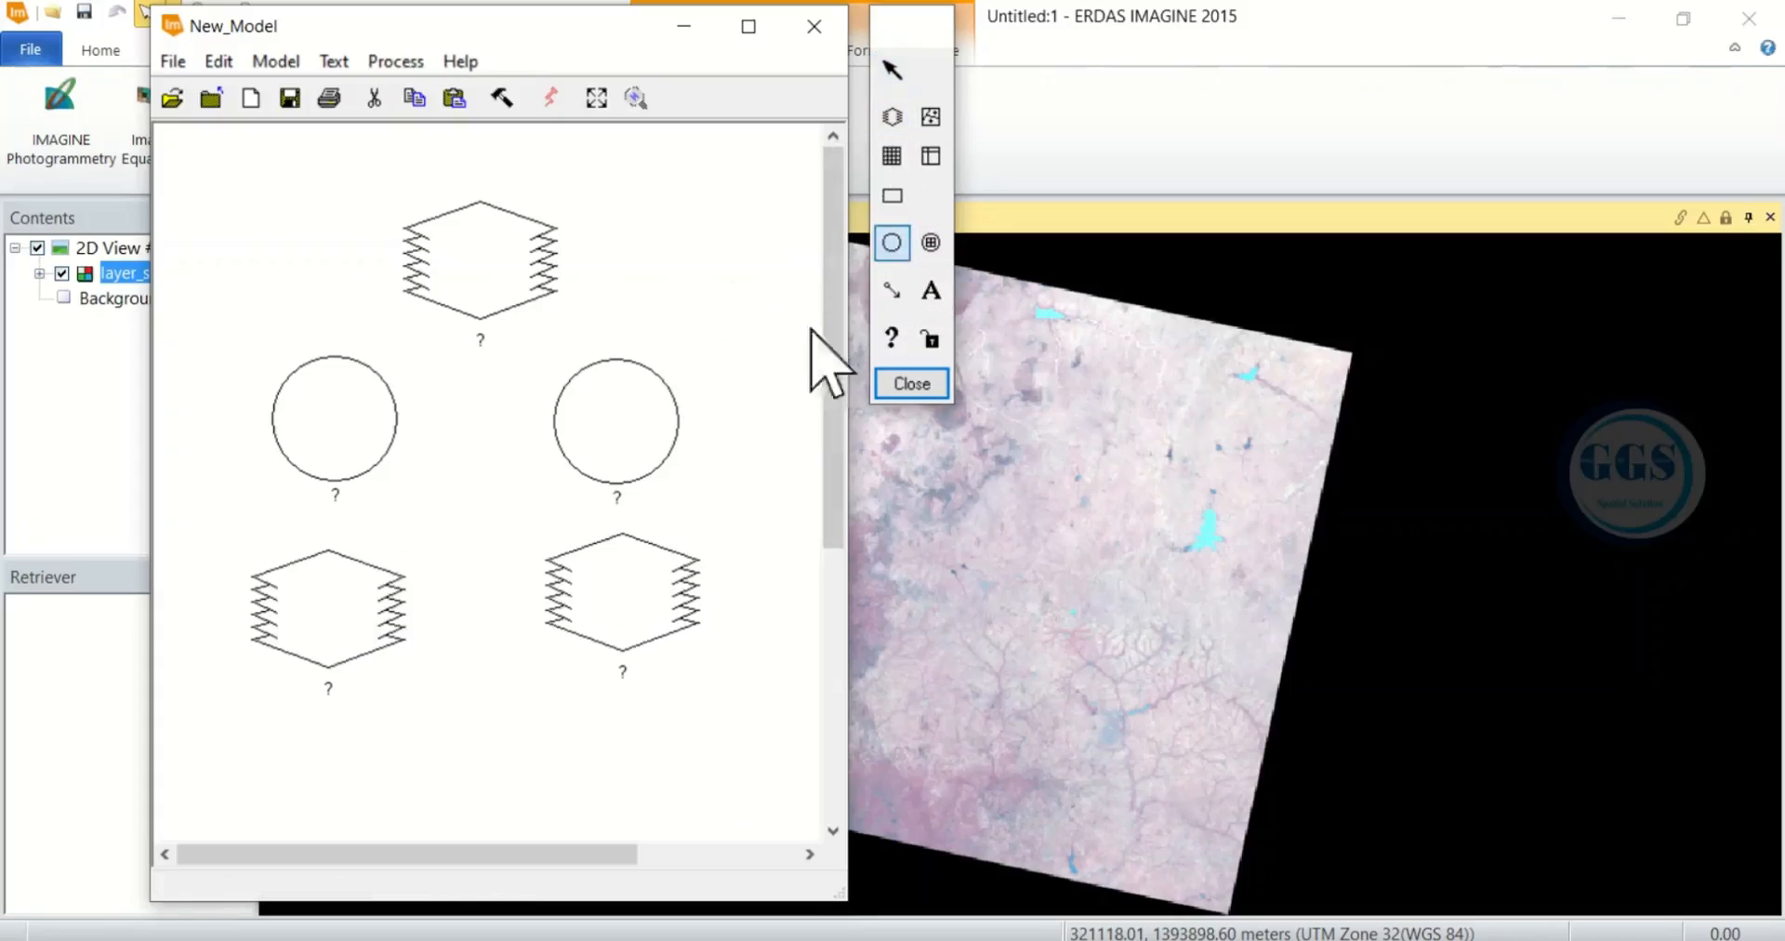
pyautogui.click(464, 744)
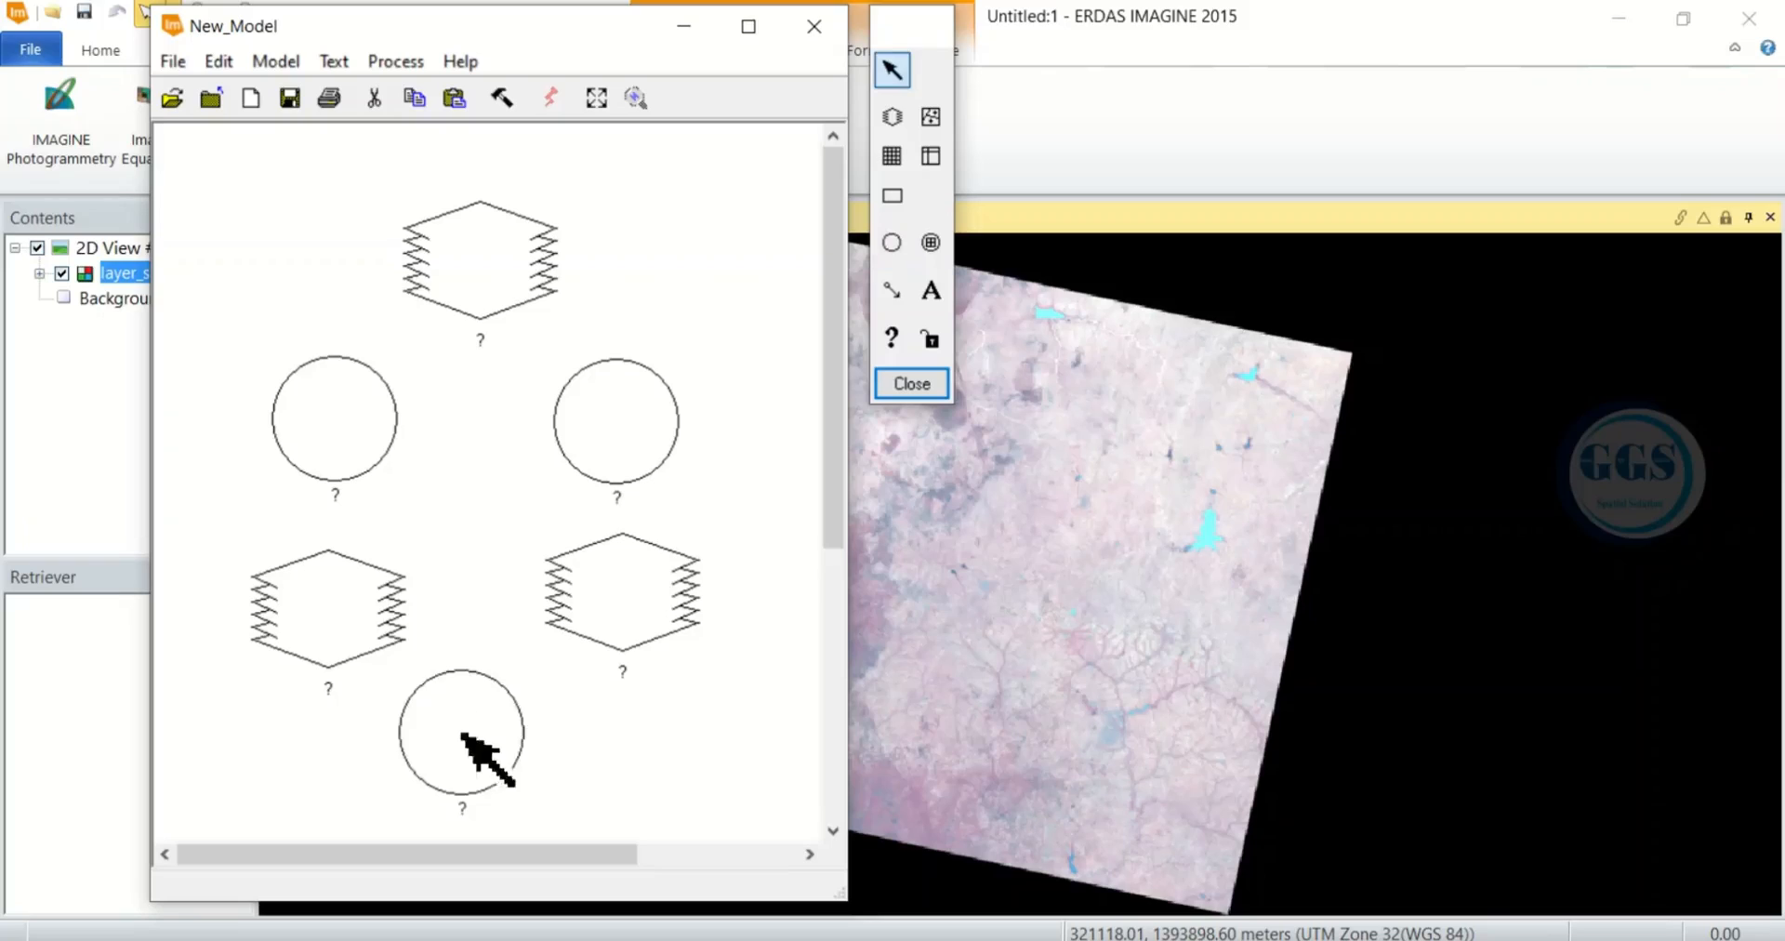
pyautogui.scroll(-1, 688, 725)
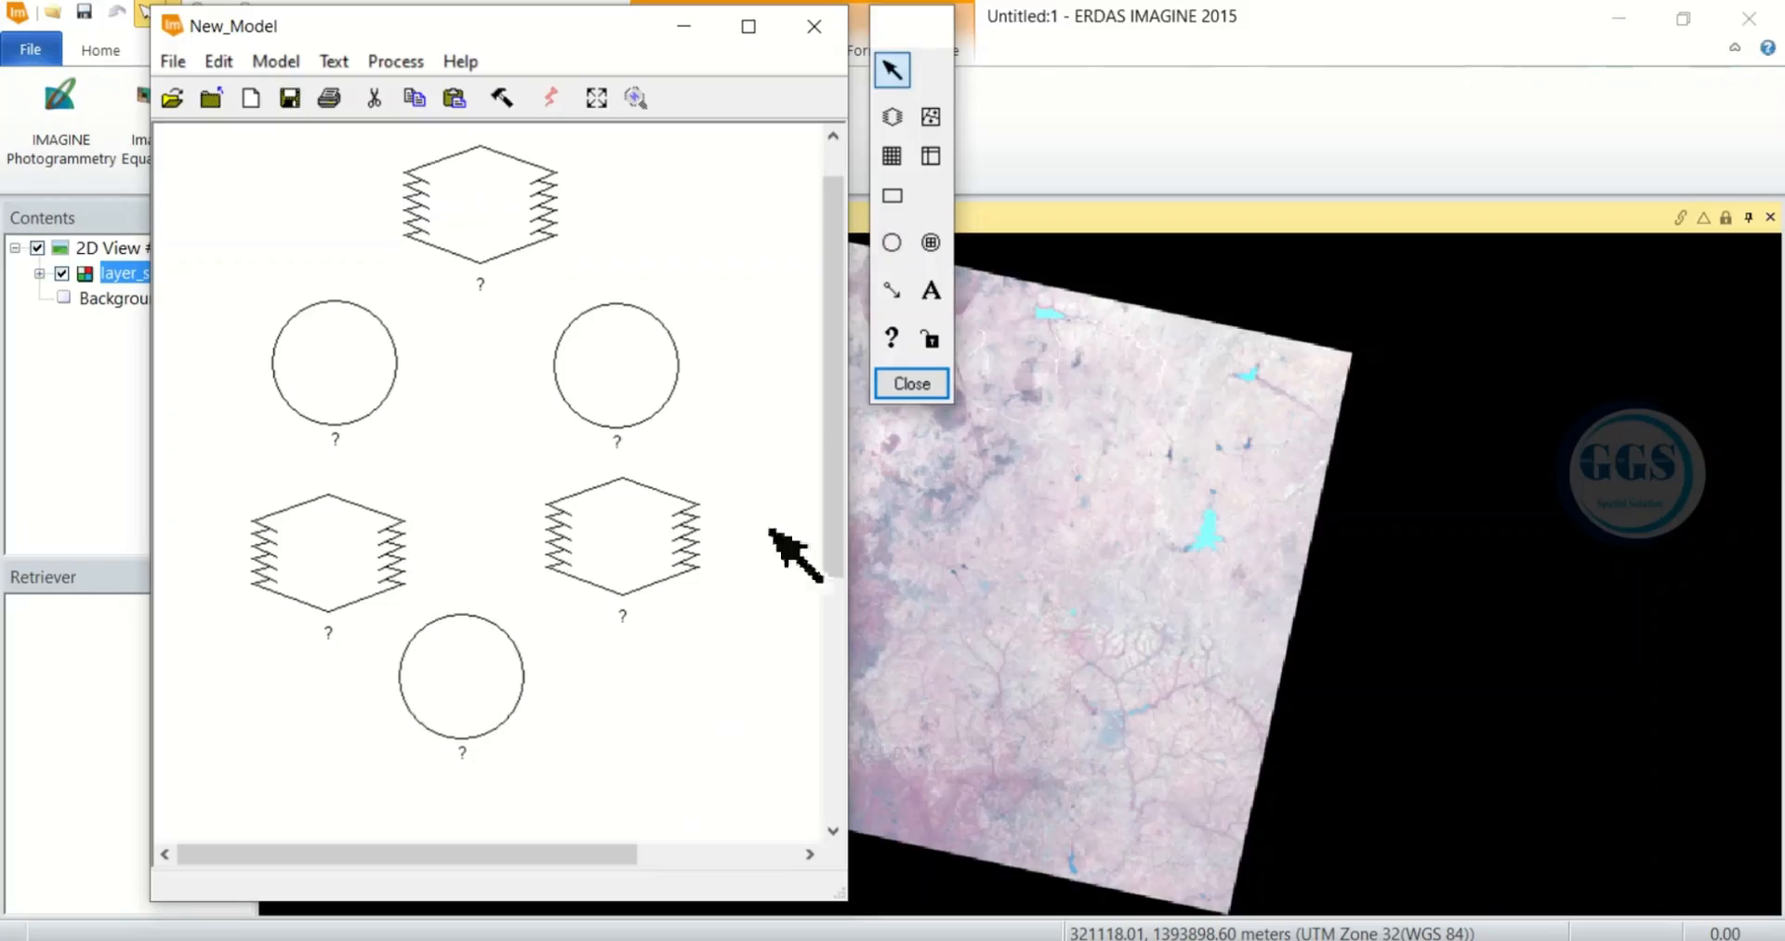
pyautogui.click(890, 116)
pyautogui.scroll(-1, 623, 725)
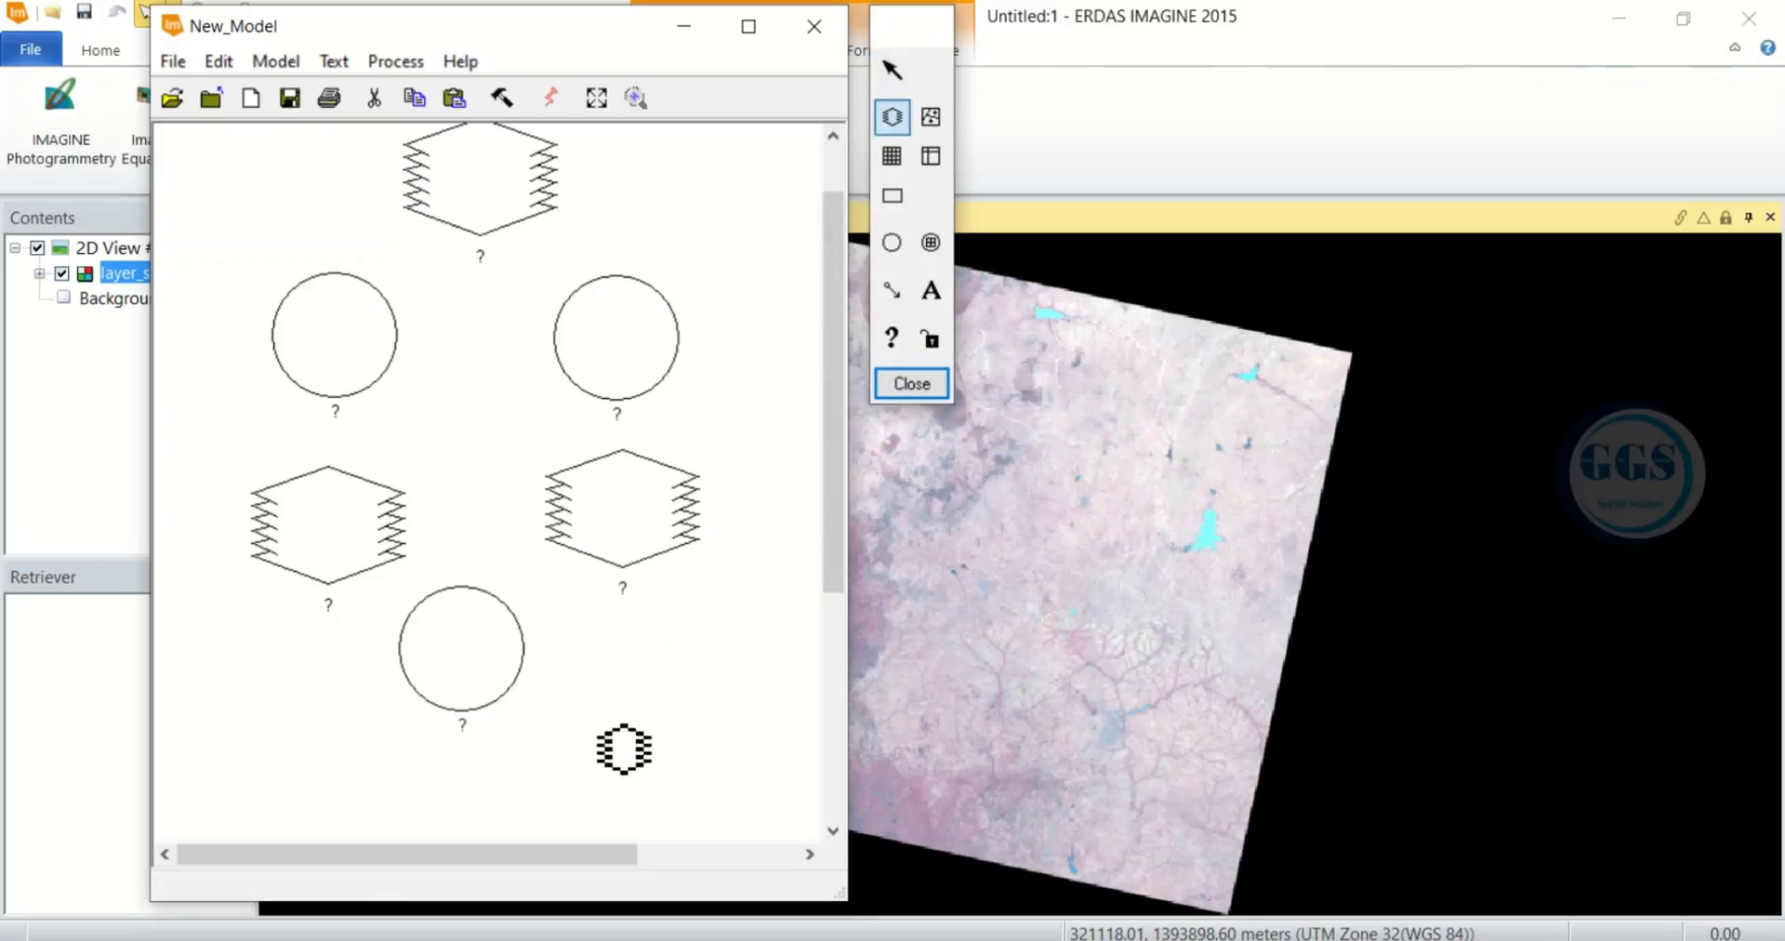
pyautogui.scroll(-2, 569, 780)
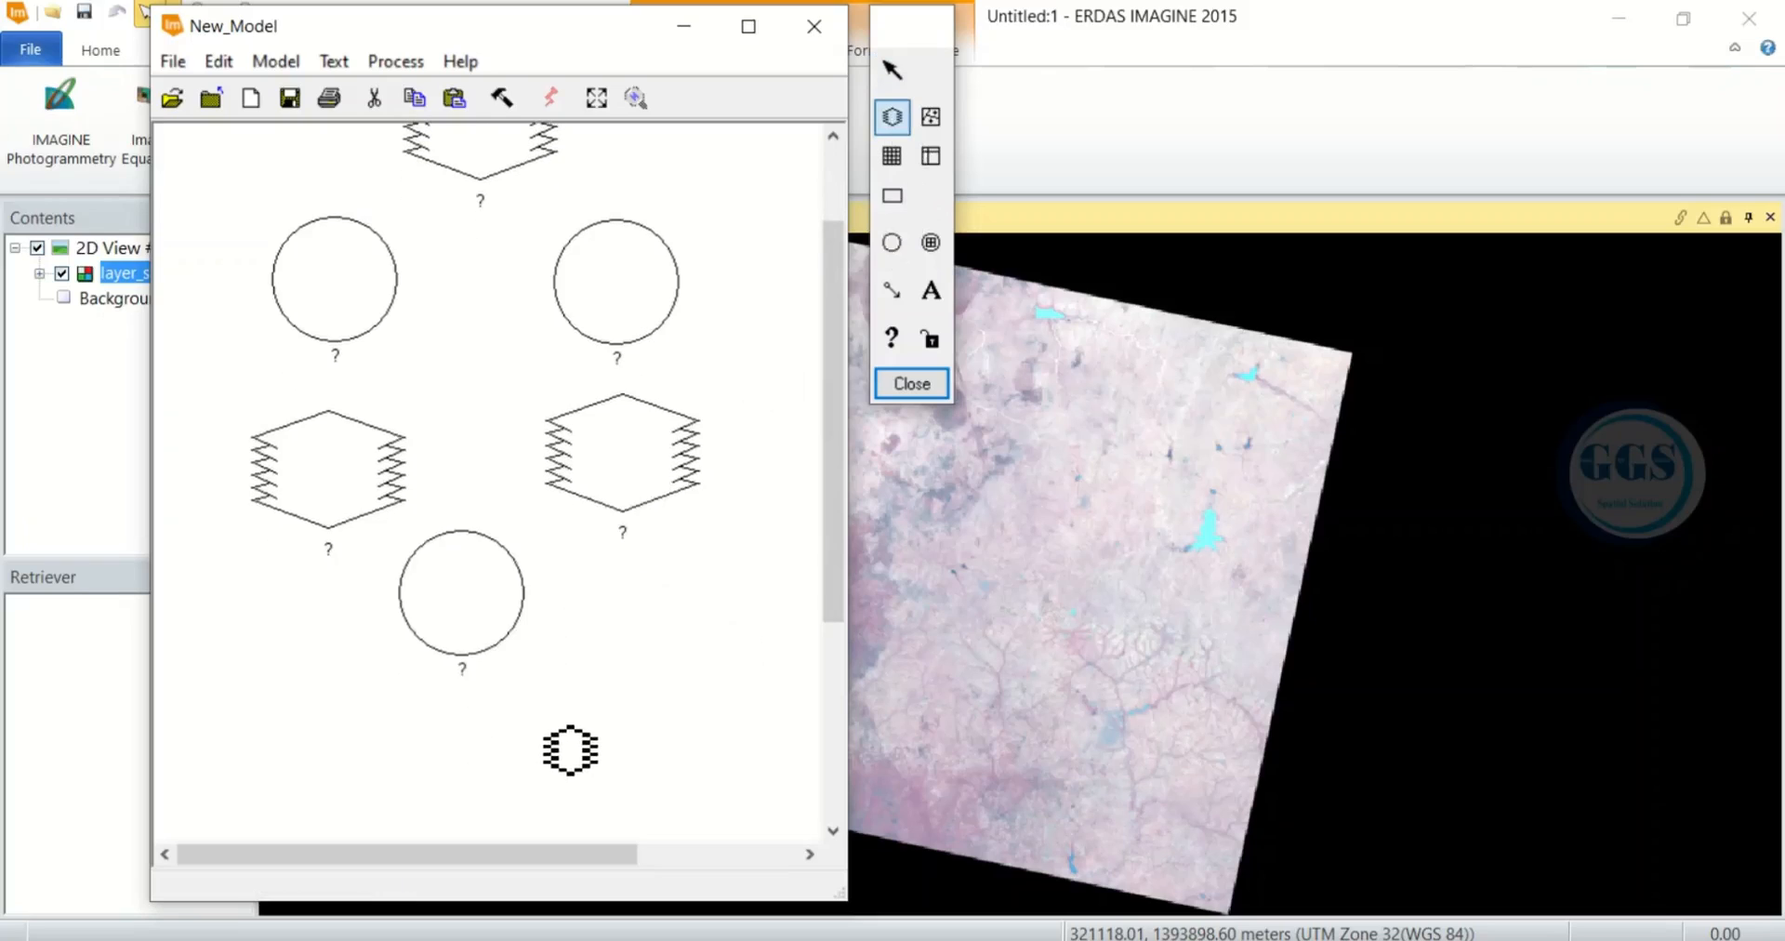
pyautogui.click(570, 749)
pyautogui.scroll(3, 641, 606)
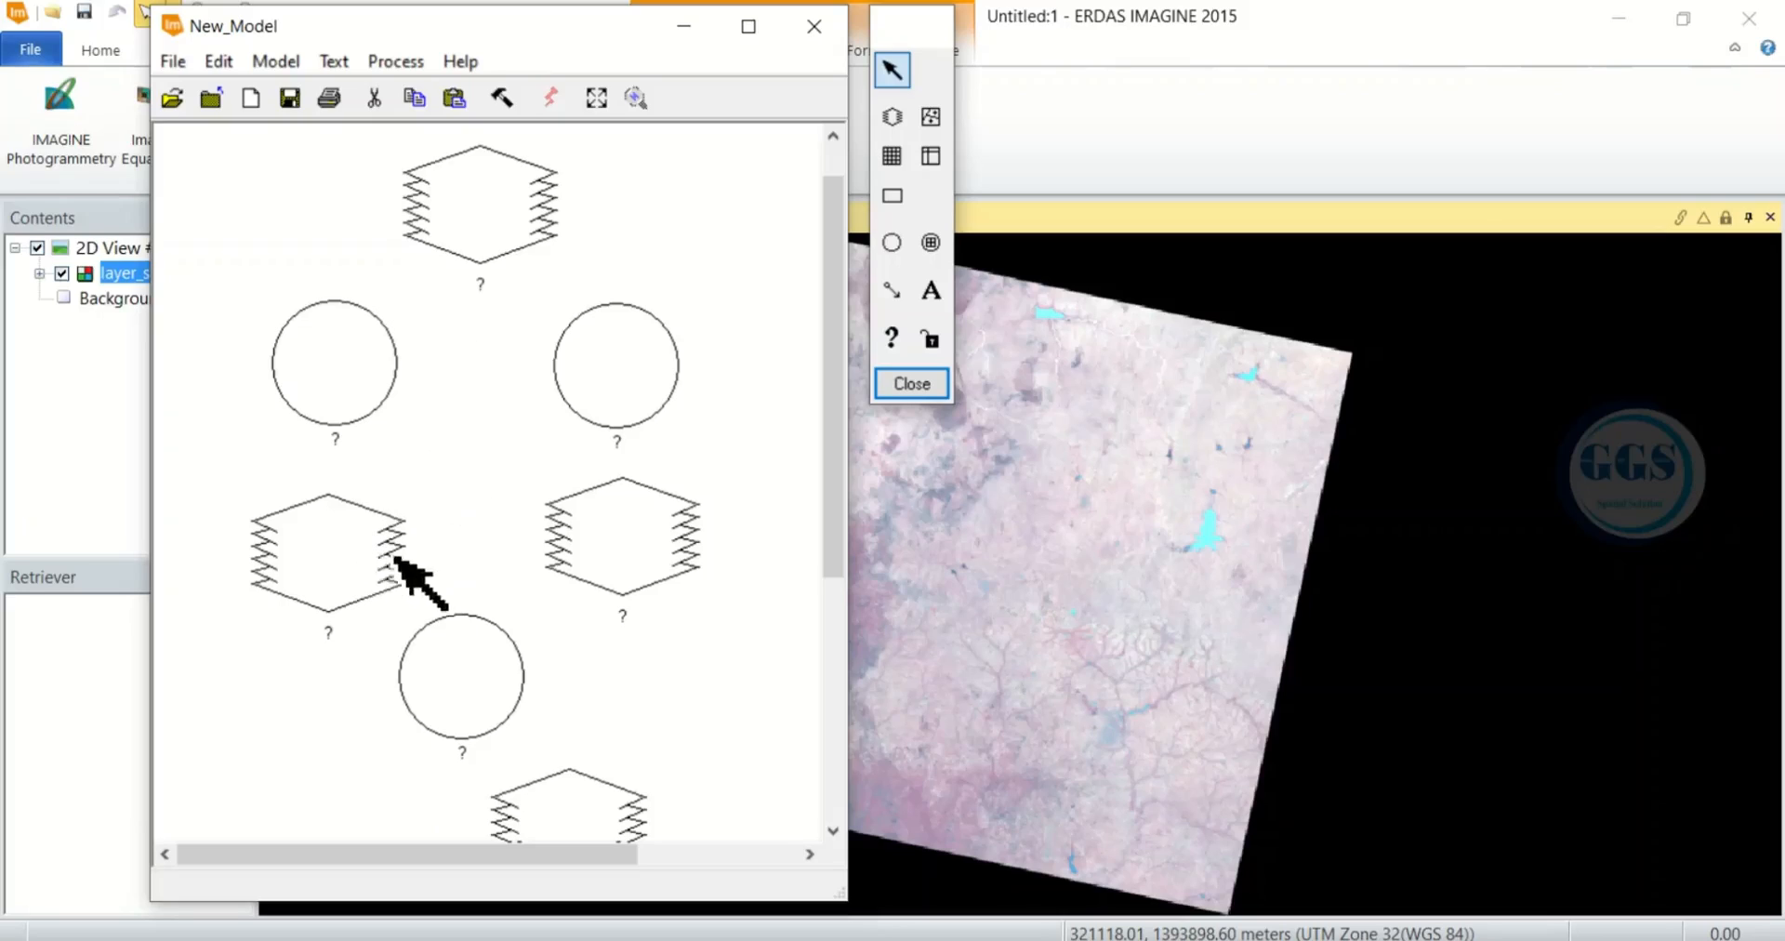
# Step: Review the model layout against the NDWI formula on the PowerPoint slide, then return to the model
pyautogui.scroll(-1, 508, 549)
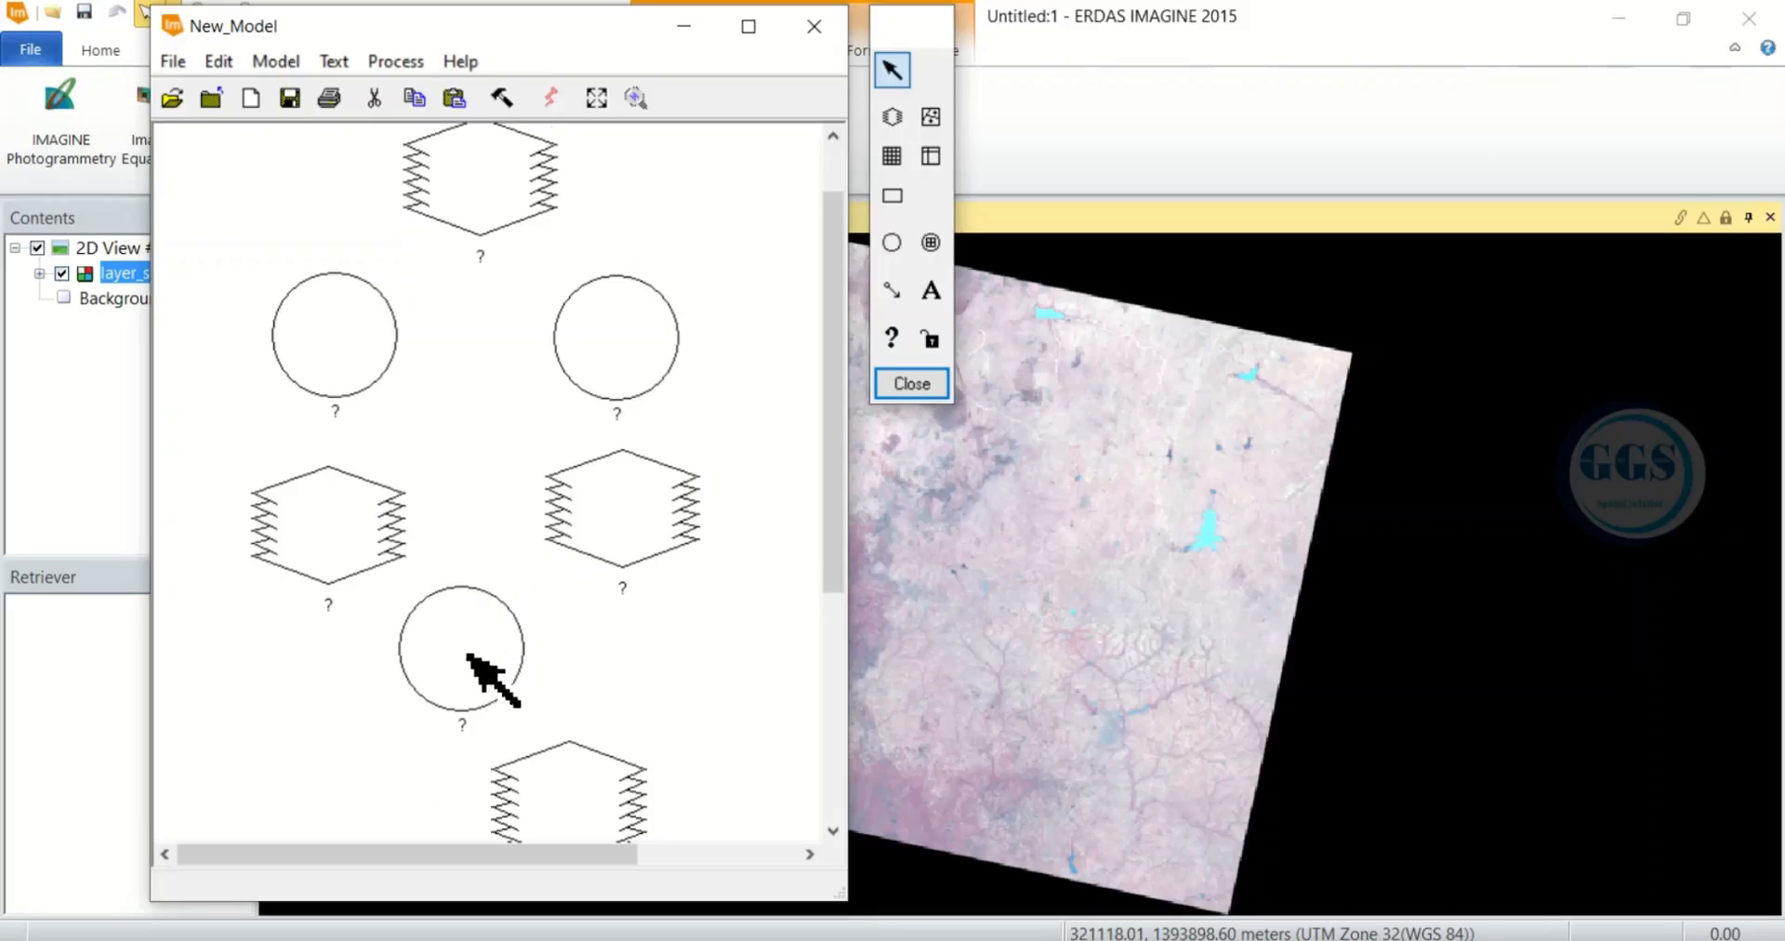
pyautogui.scroll(-1, 493, 673)
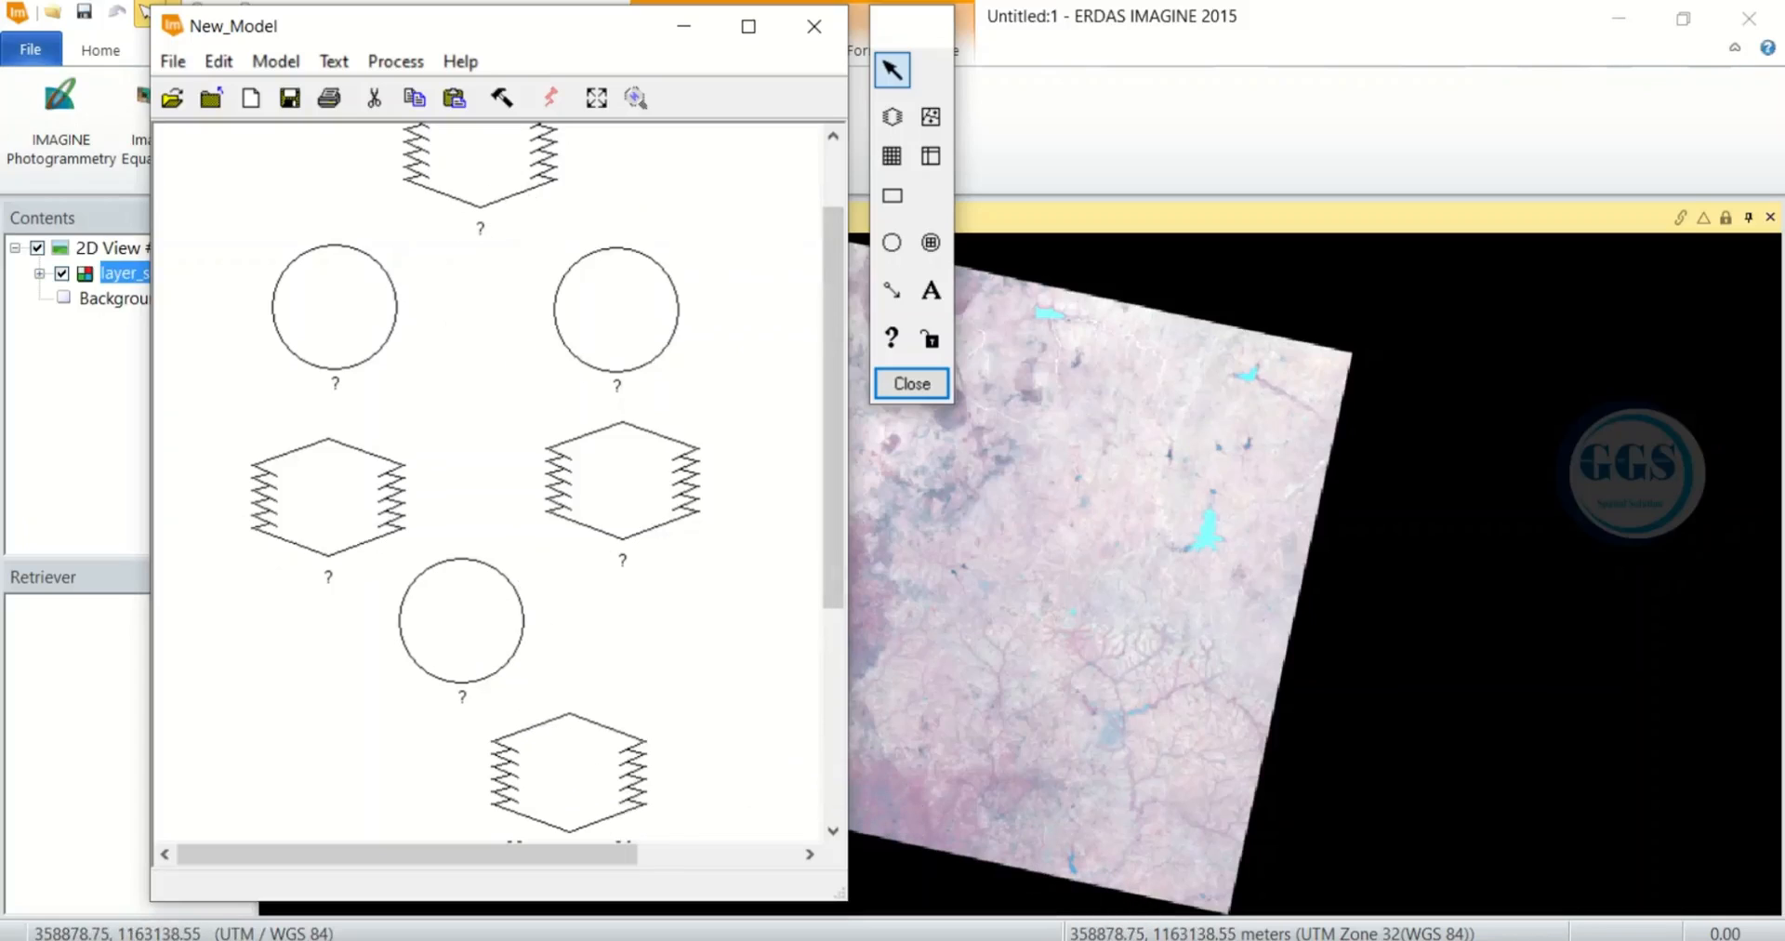
pyautogui.click(1083, 939)
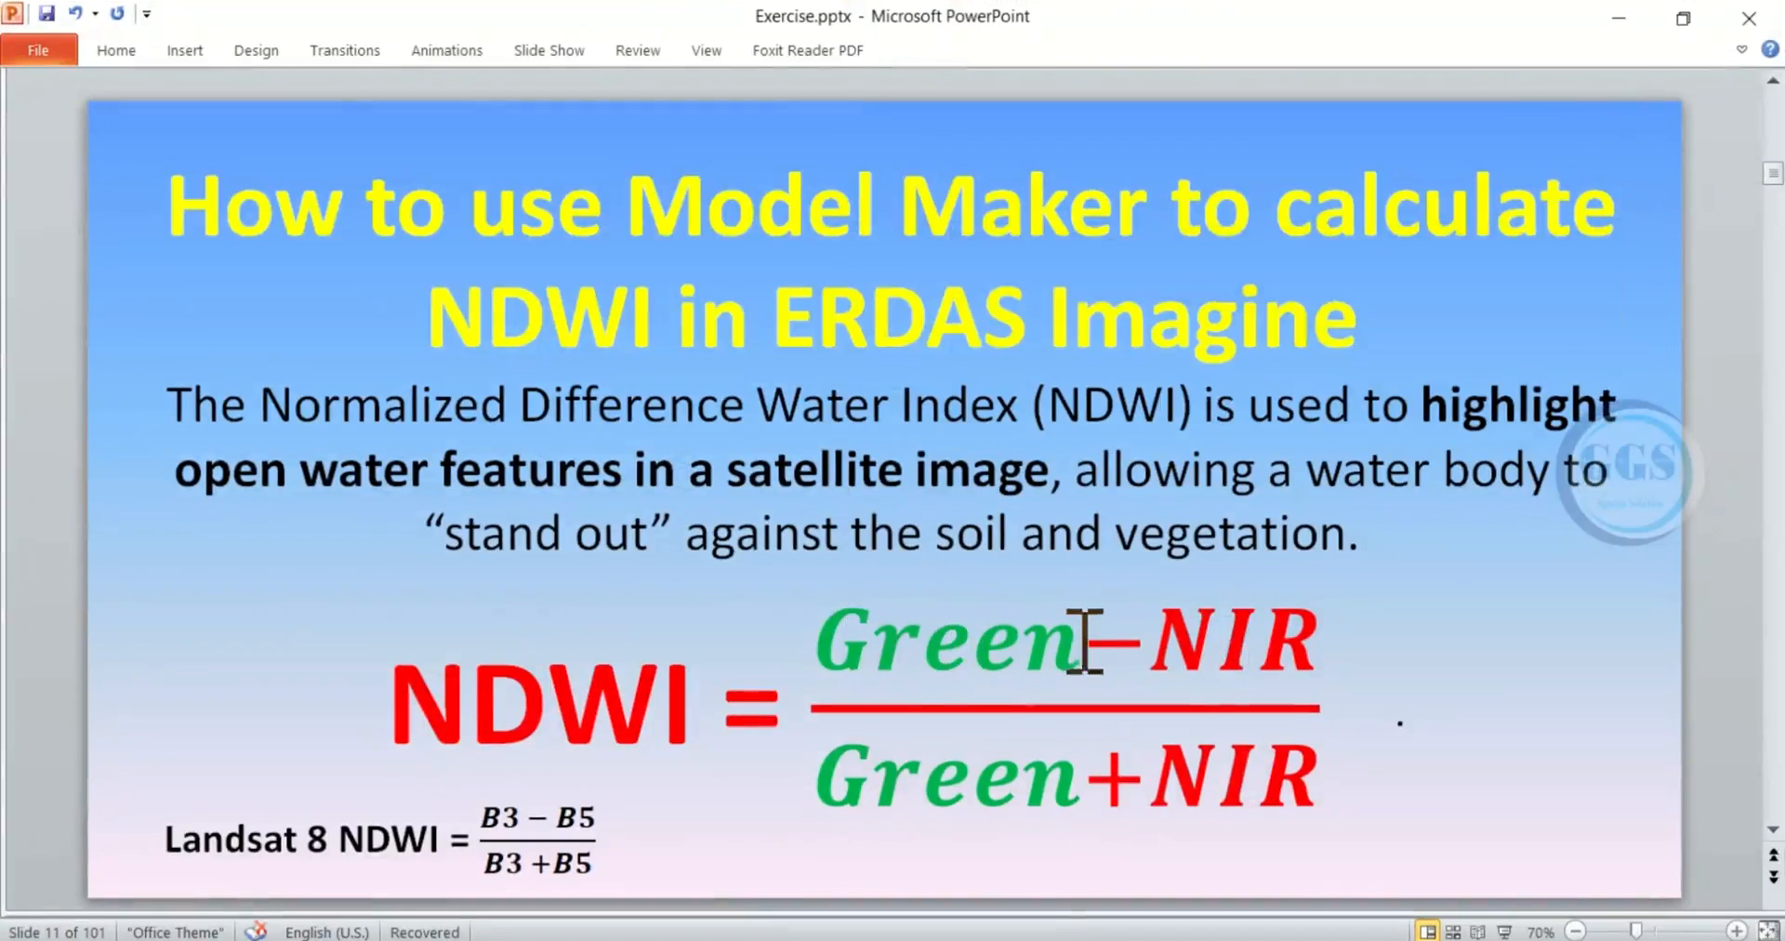
pyautogui.click(1618, 18)
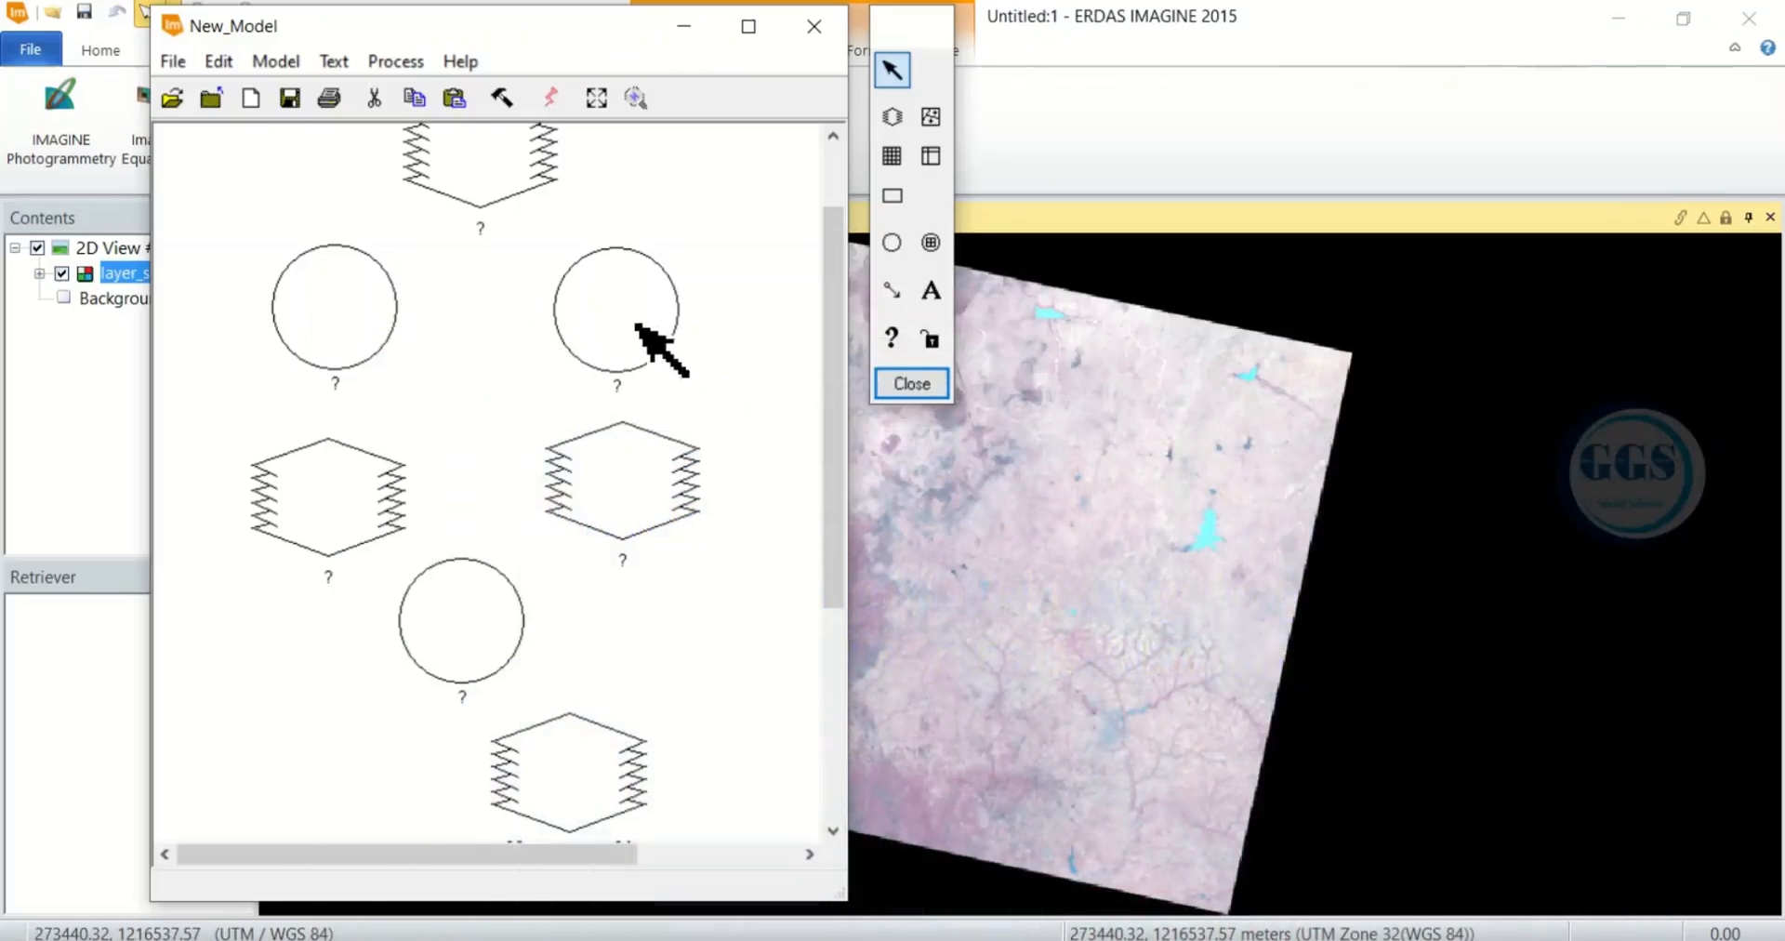
pyautogui.scroll(1, 635, 326)
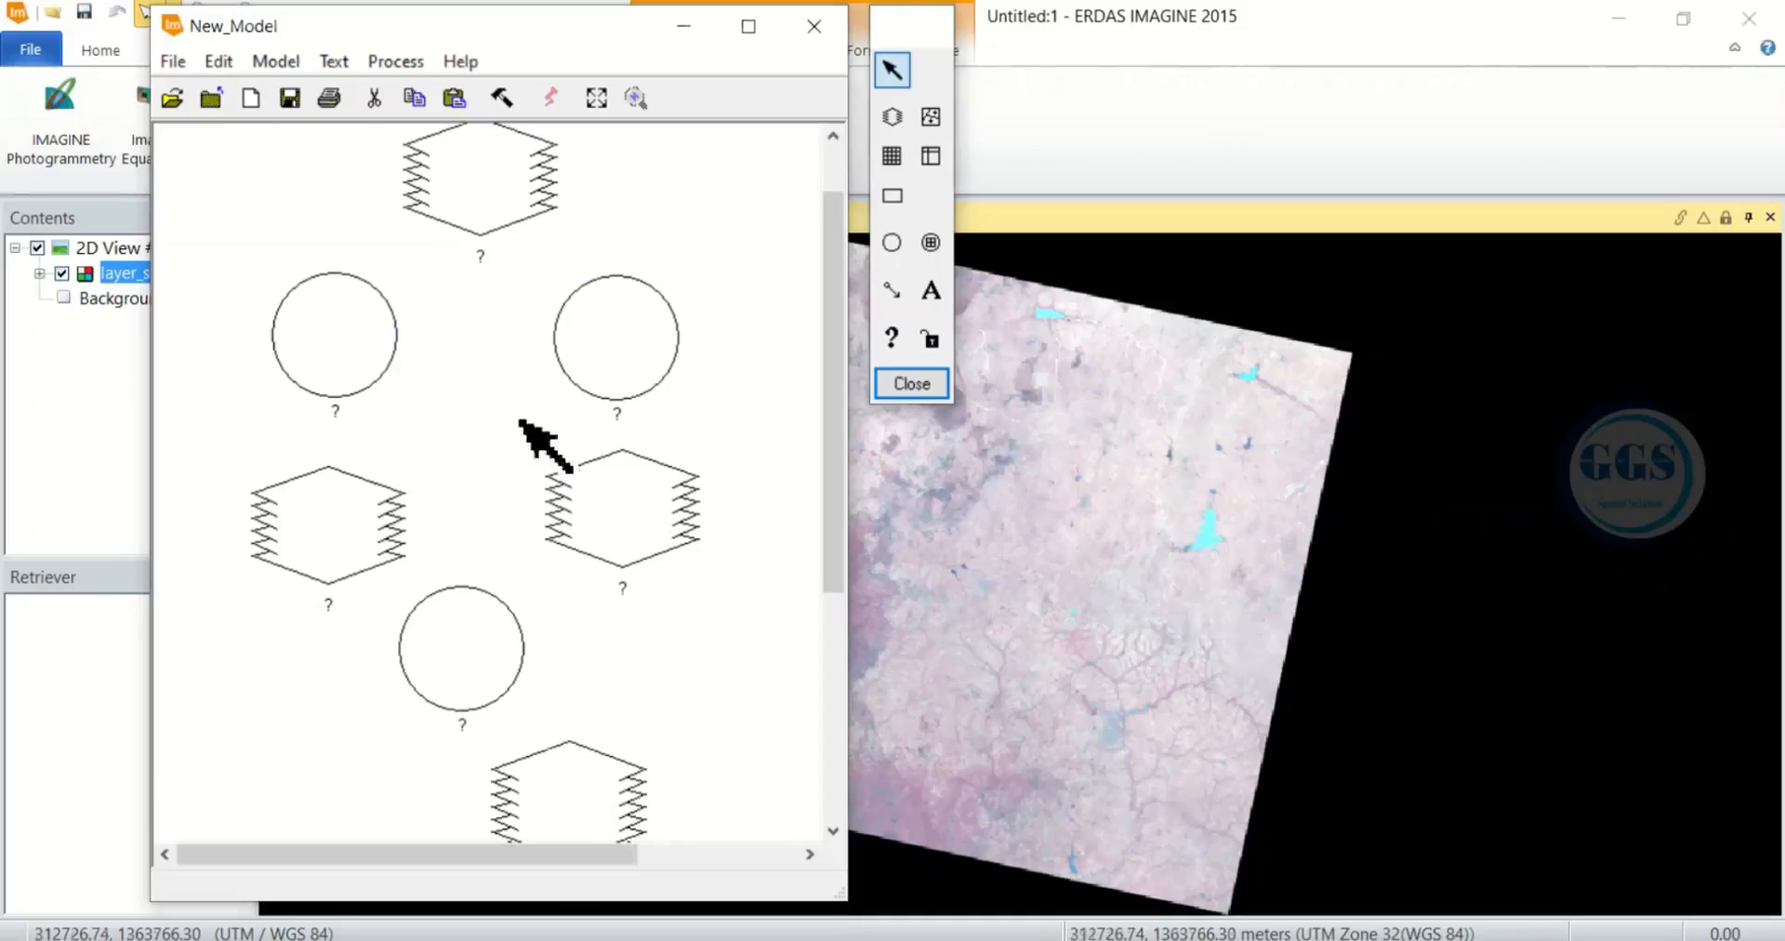
pyautogui.scroll(1, 493, 274)
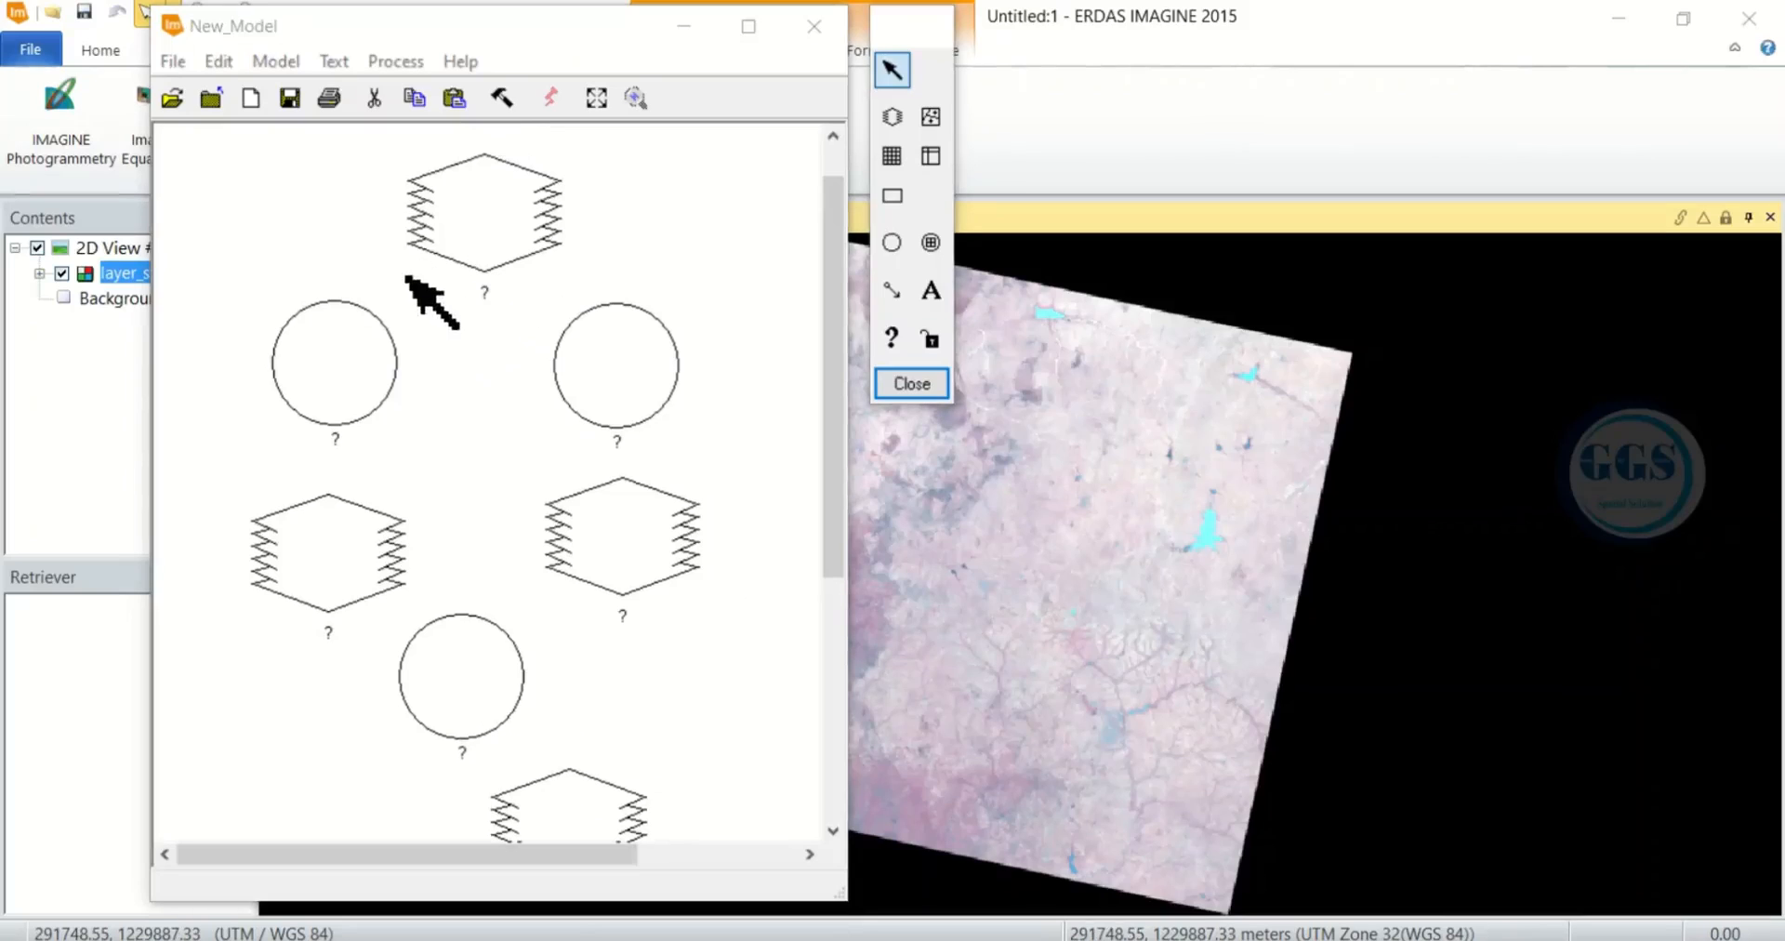
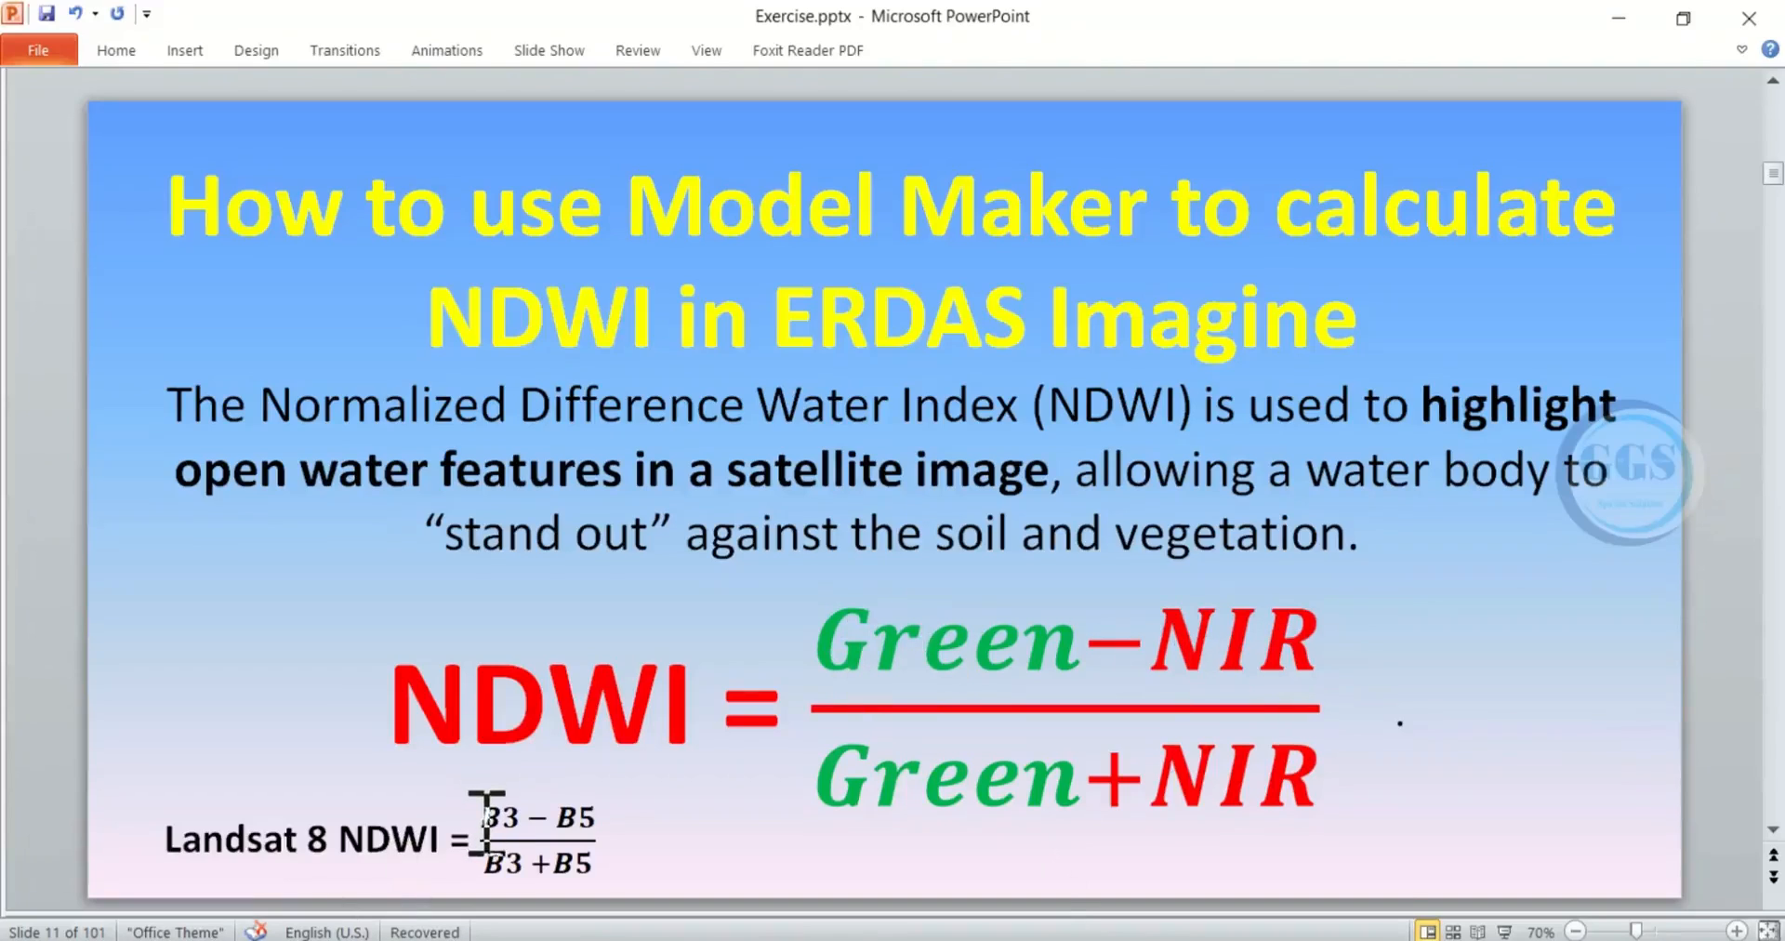
# Step: Switch back to ERDAS IMAGINE and define the left upper function as $n8_layer_stack(3) - $n8_layer_stack(5)
pyautogui.click(1618, 21)
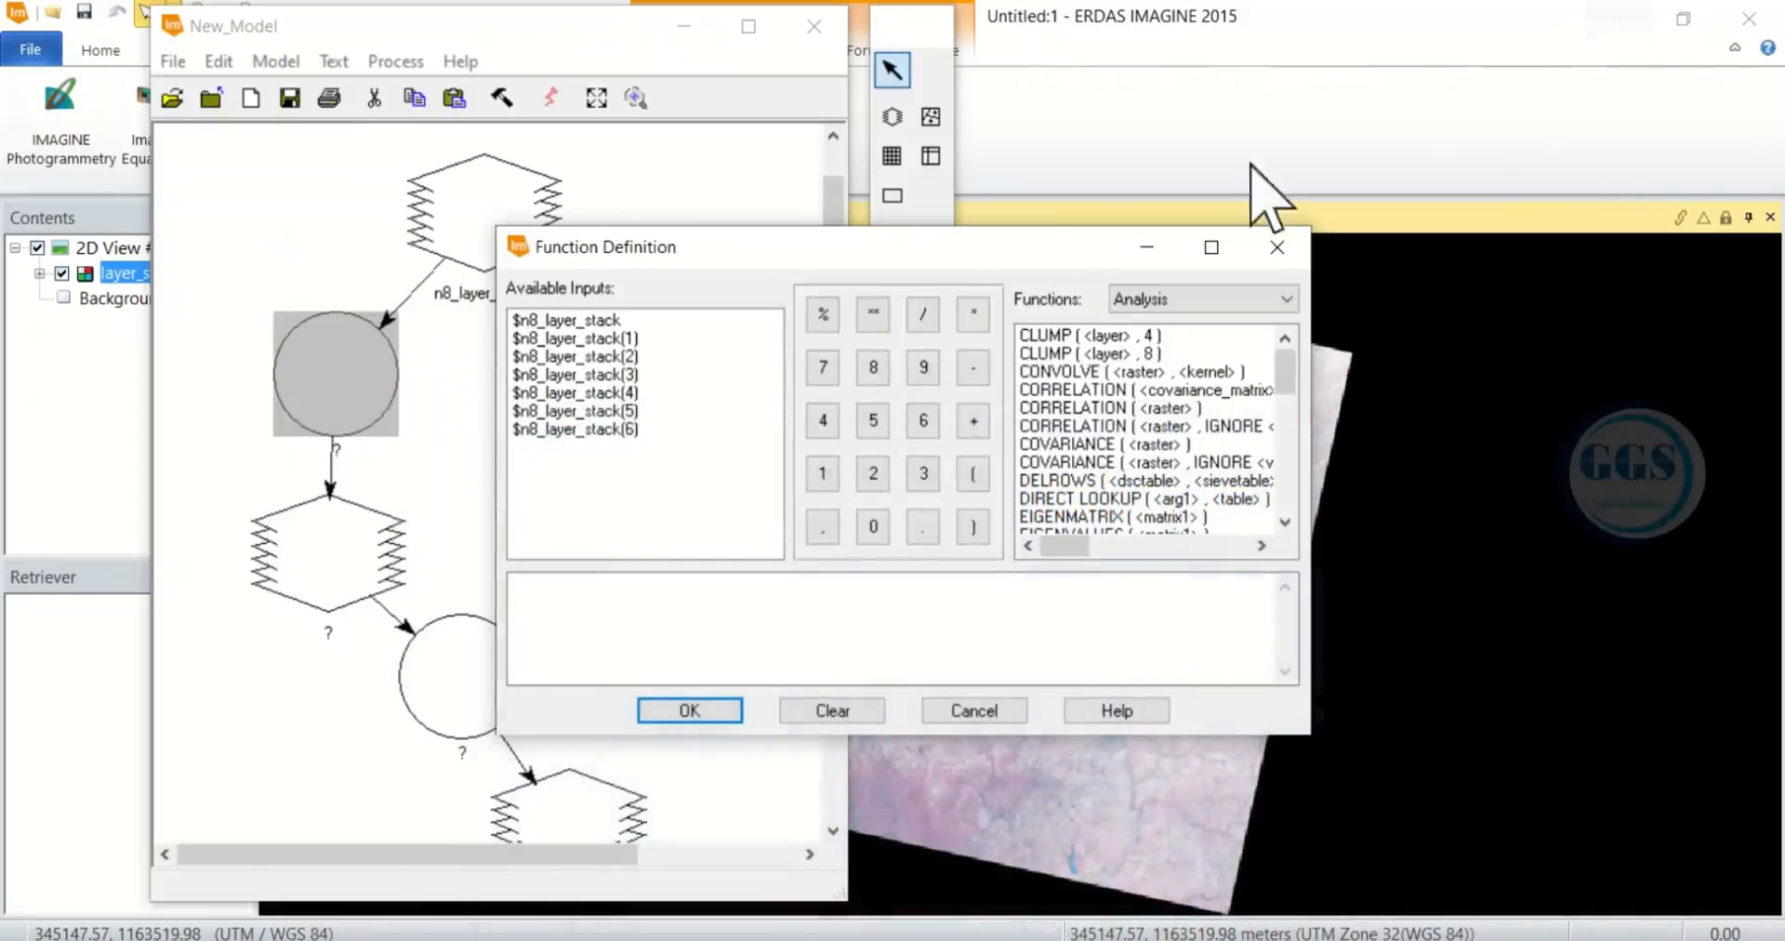
pyautogui.click(626, 622)
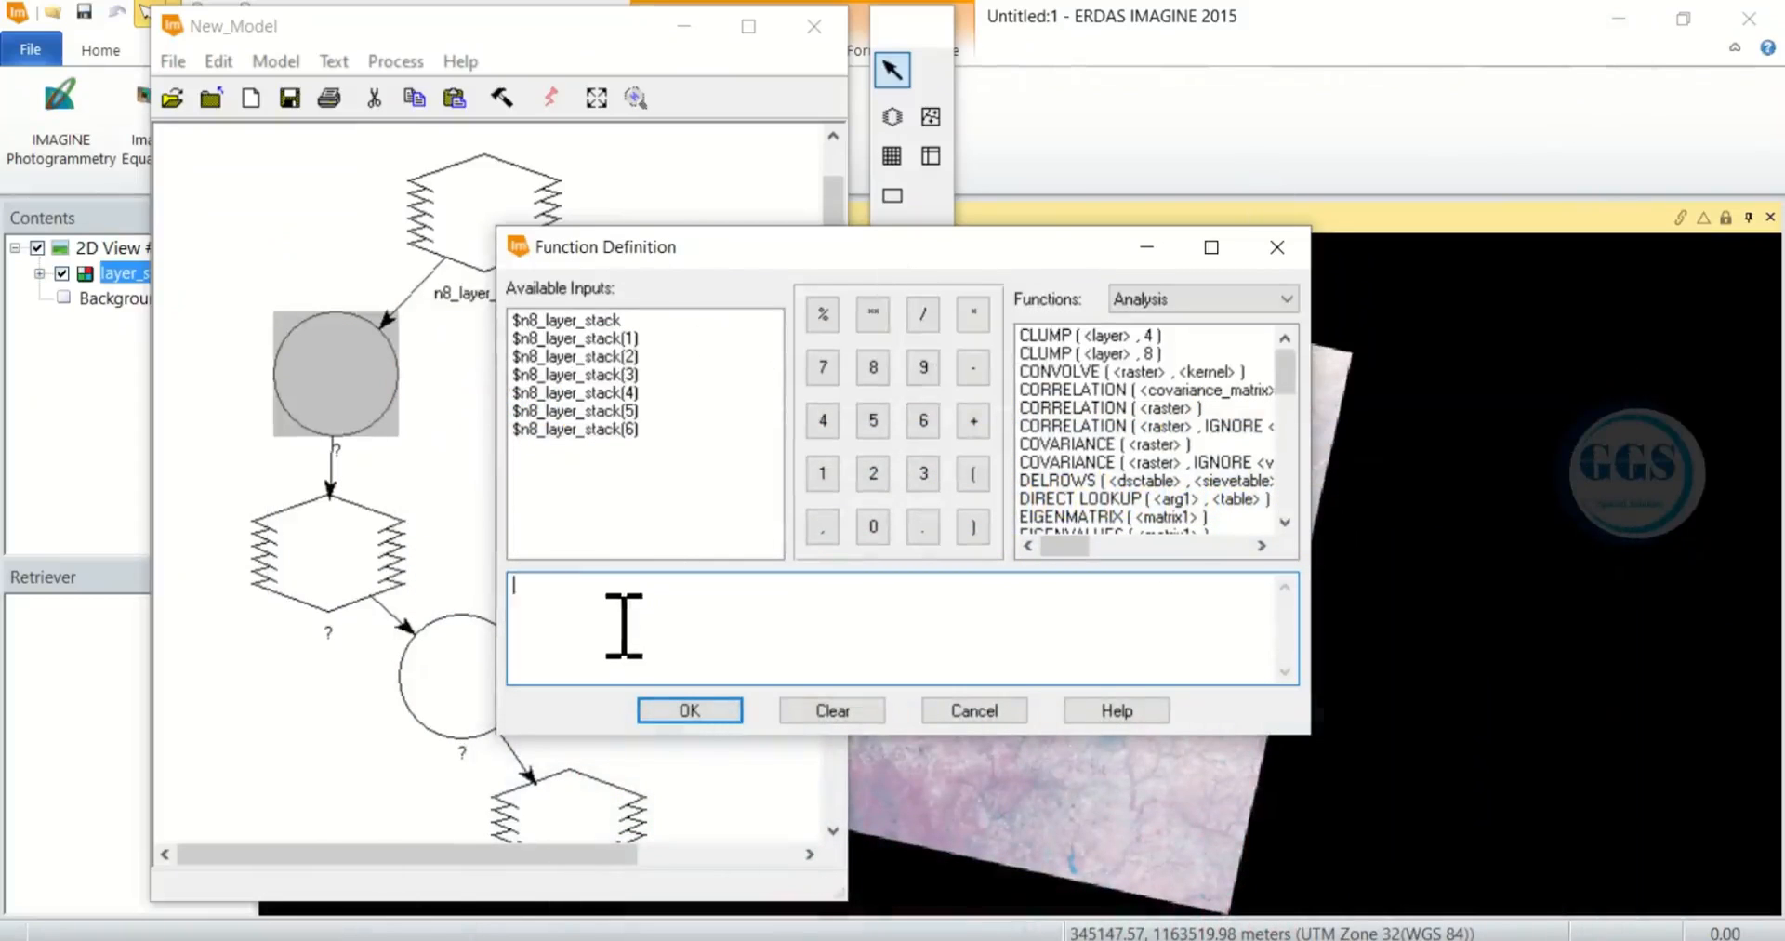
pyautogui.click(607, 374)
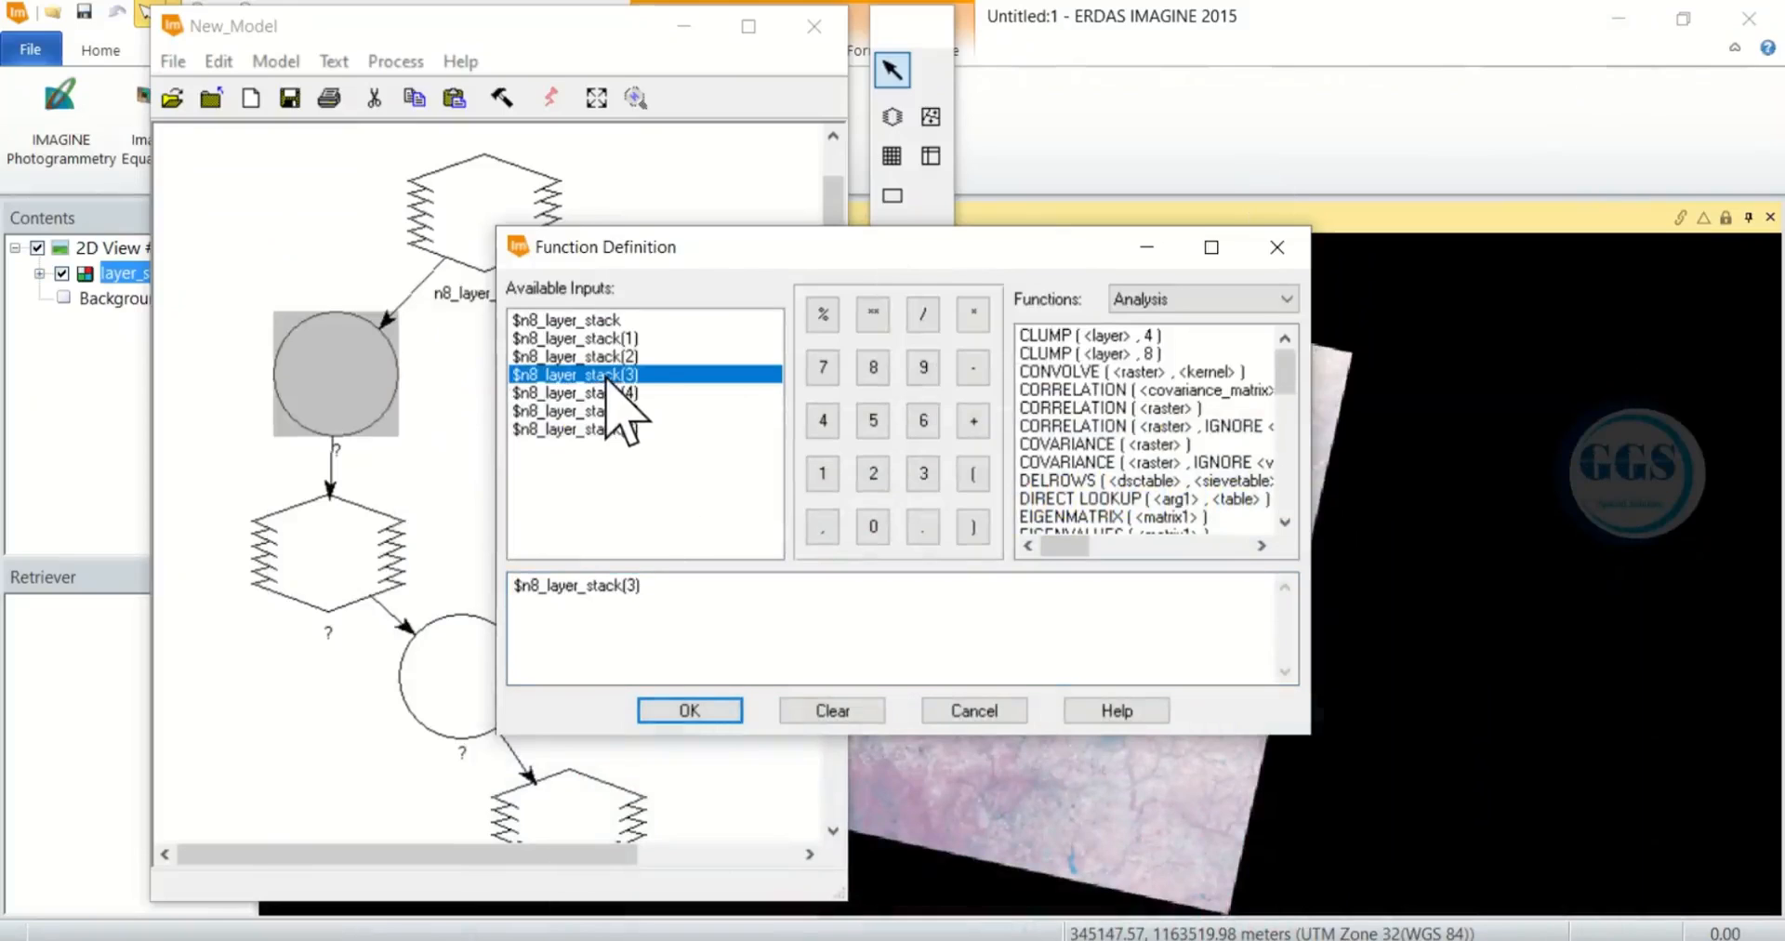
pyautogui.click(972, 370)
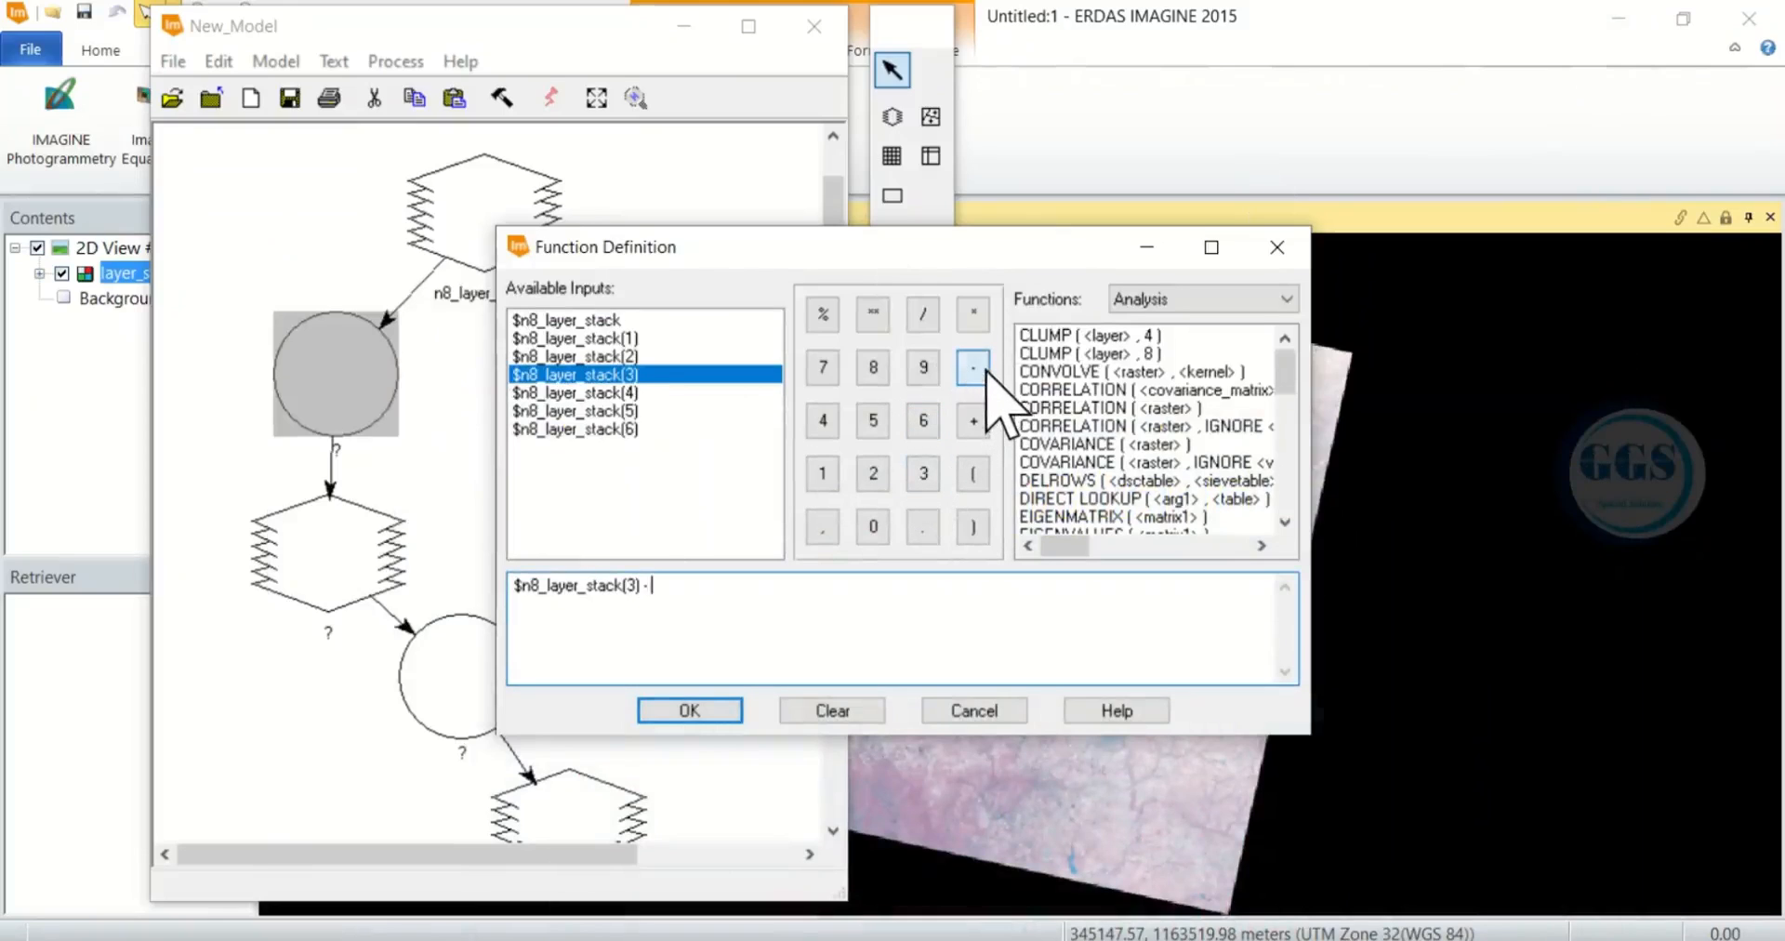
pyautogui.click(603, 412)
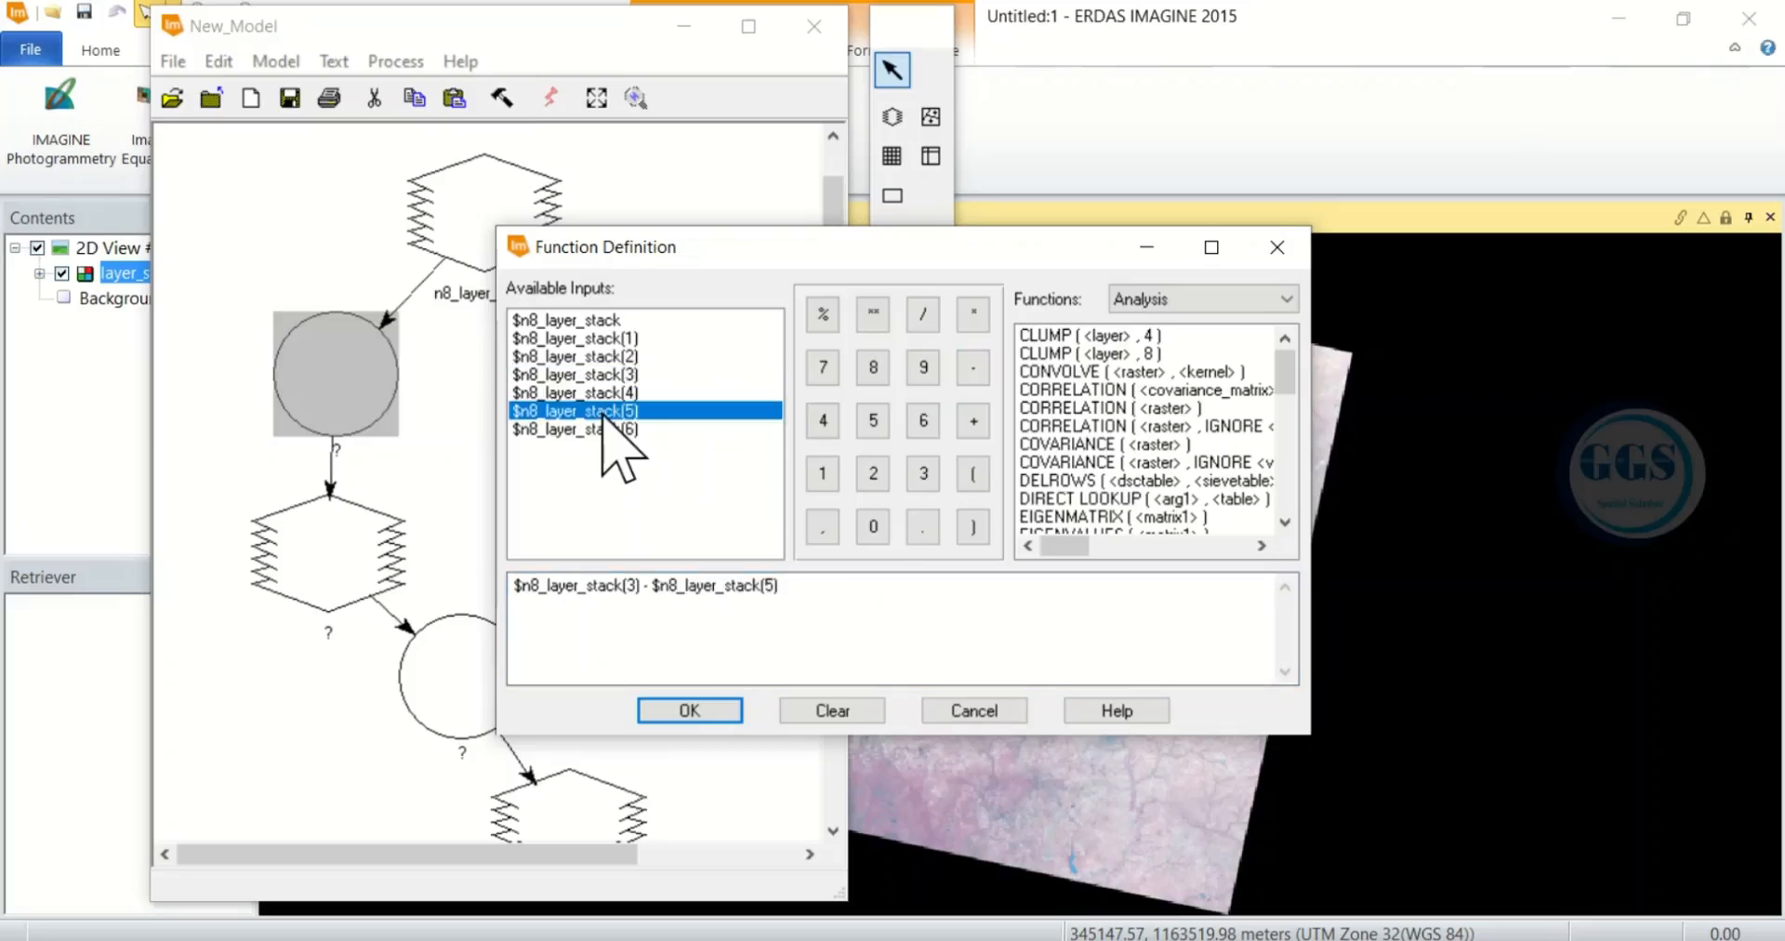
pyautogui.click(695, 711)
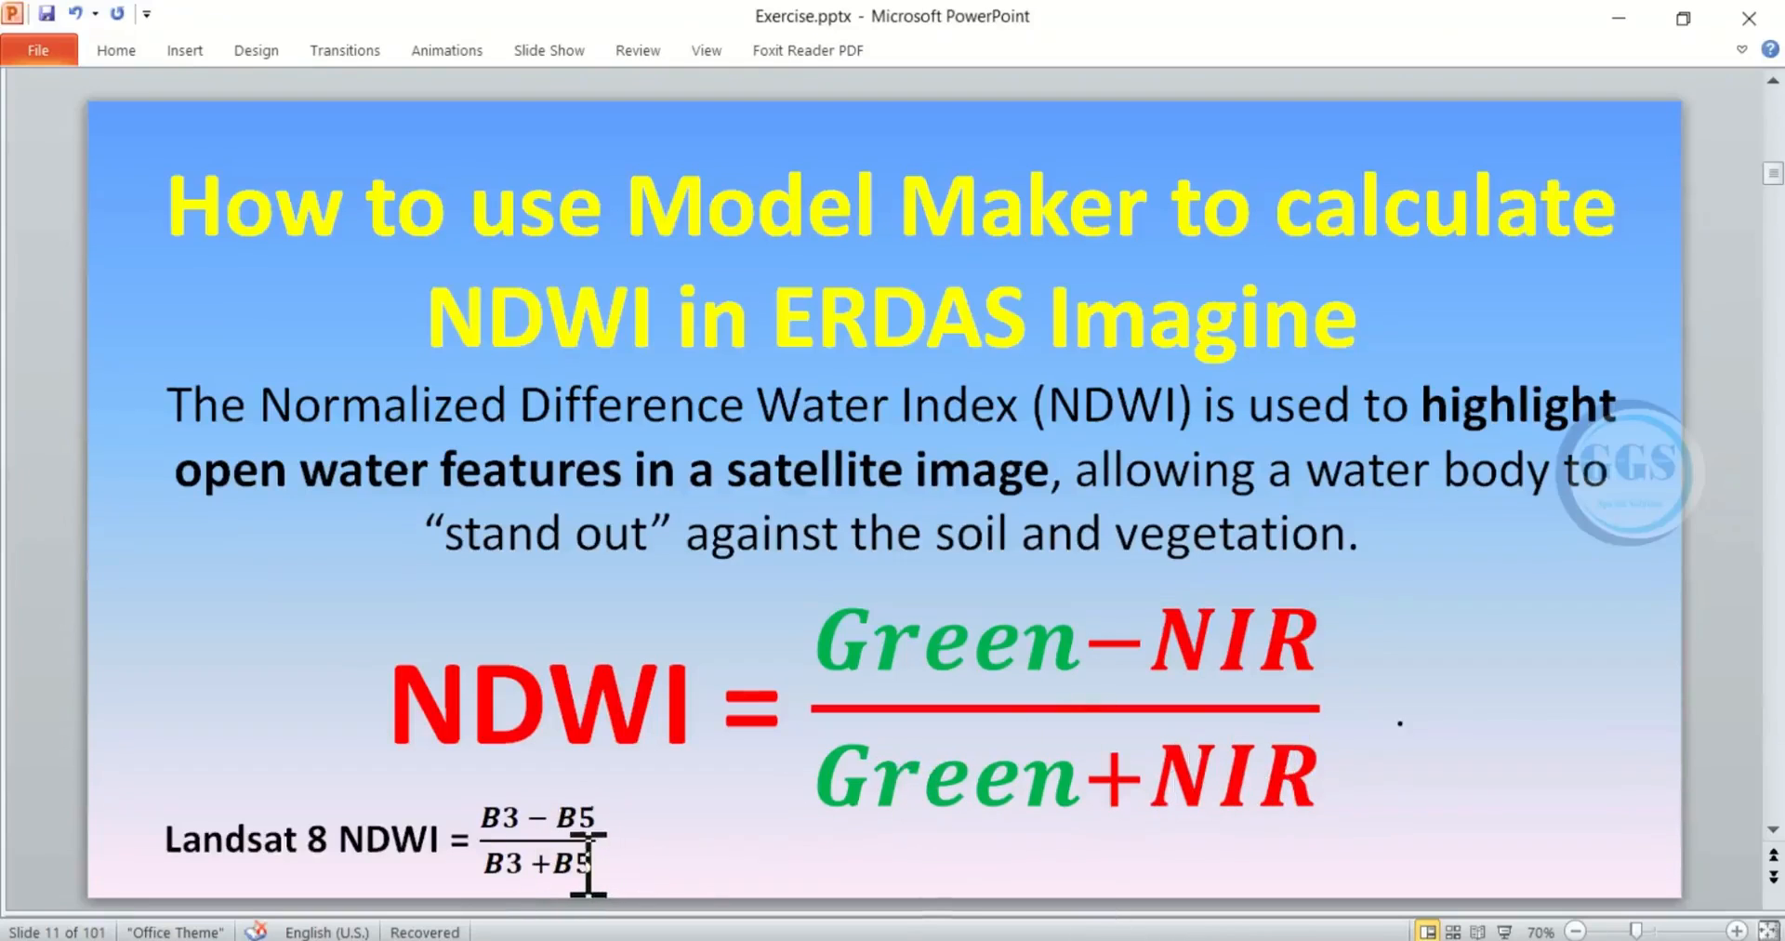
# Step: Return from the formula slide to the model and define the right upper function as $n8_layer_stack(3) + $n8_layer_stack(5)
pyautogui.click(1618, 28)
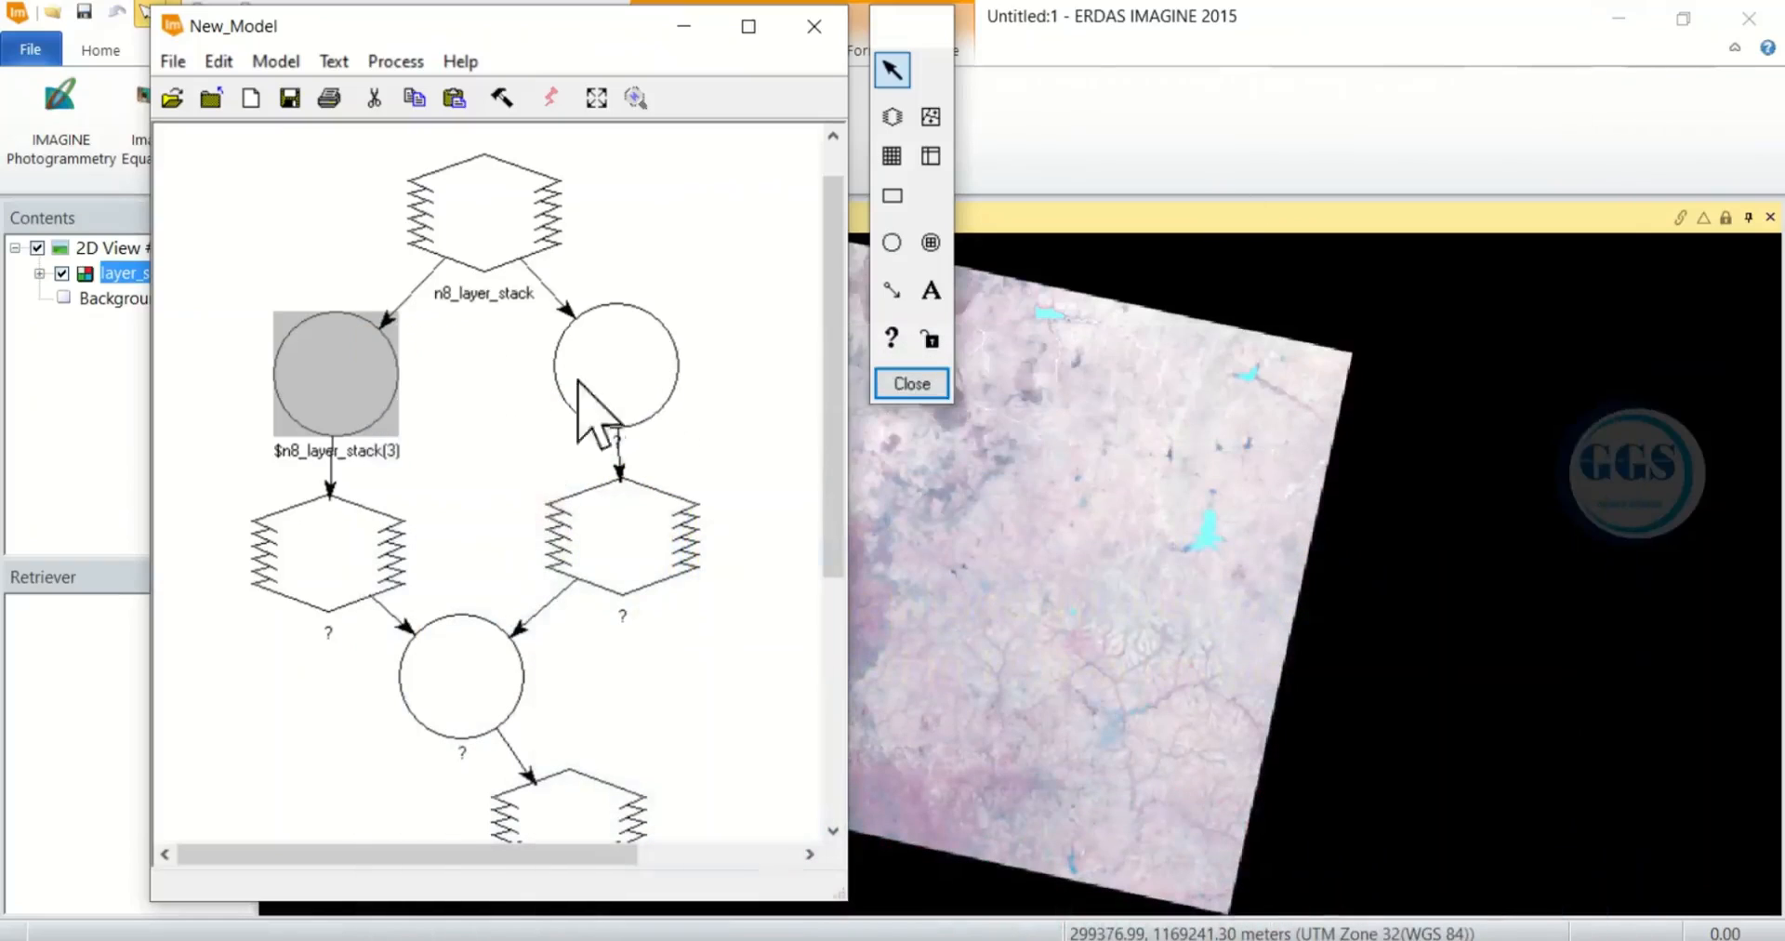
pyautogui.doubleClick(645, 379)
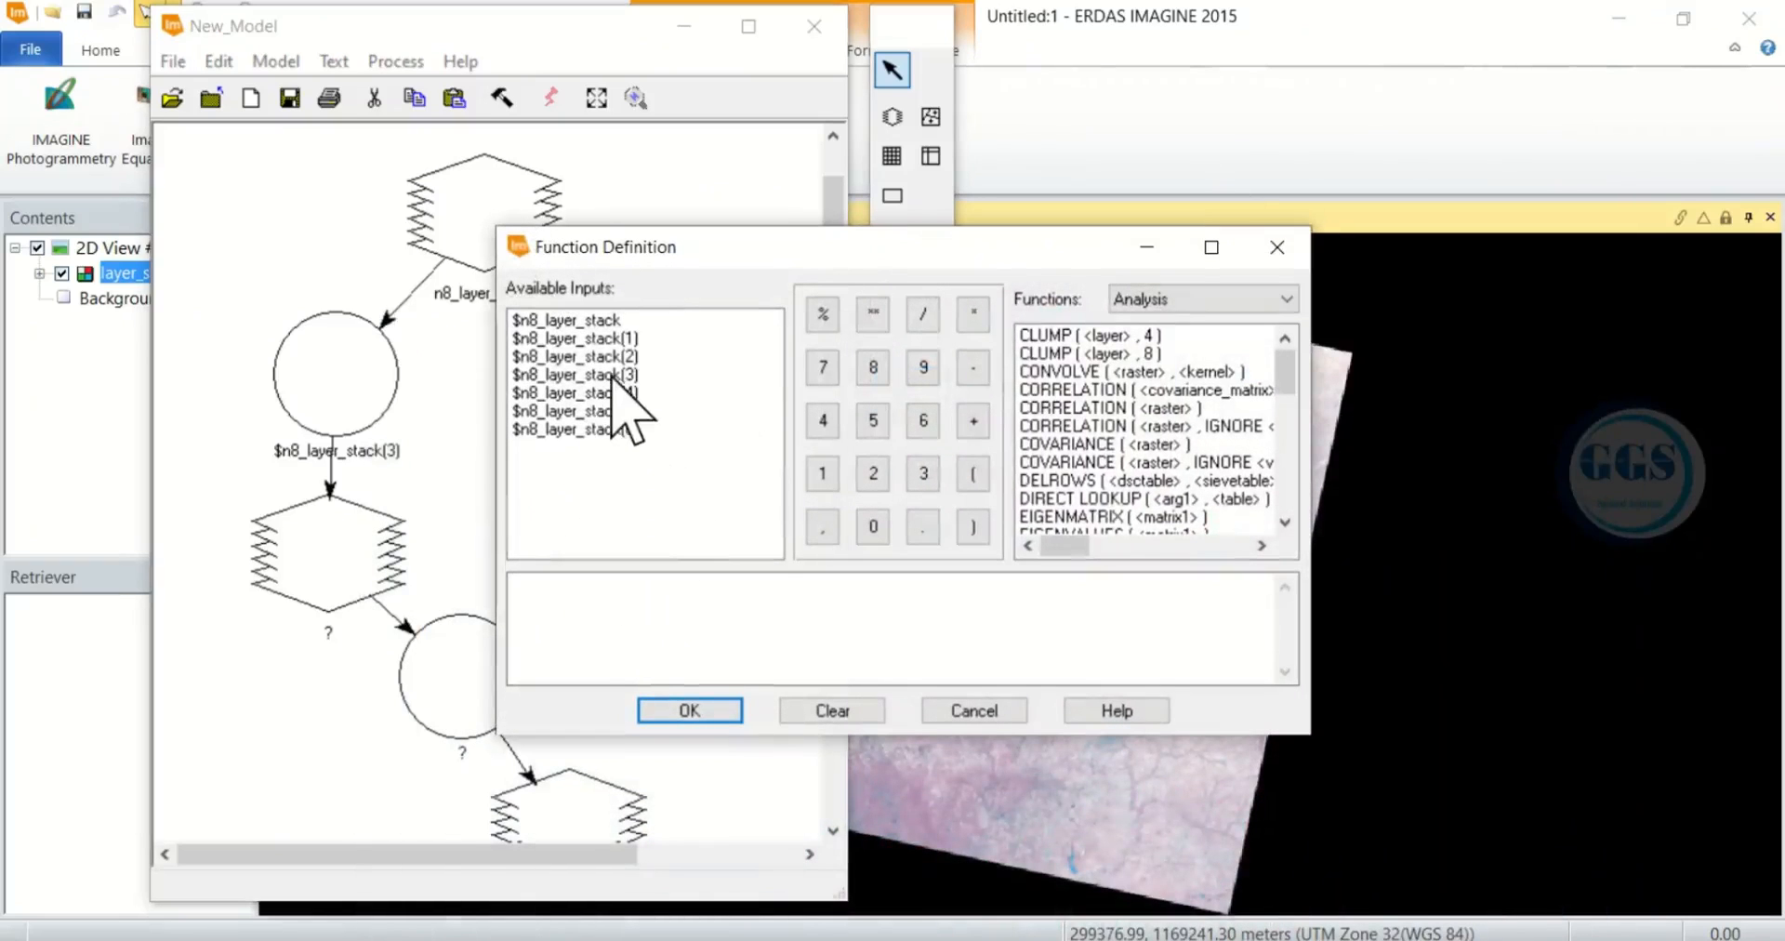
pyautogui.click(613, 375)
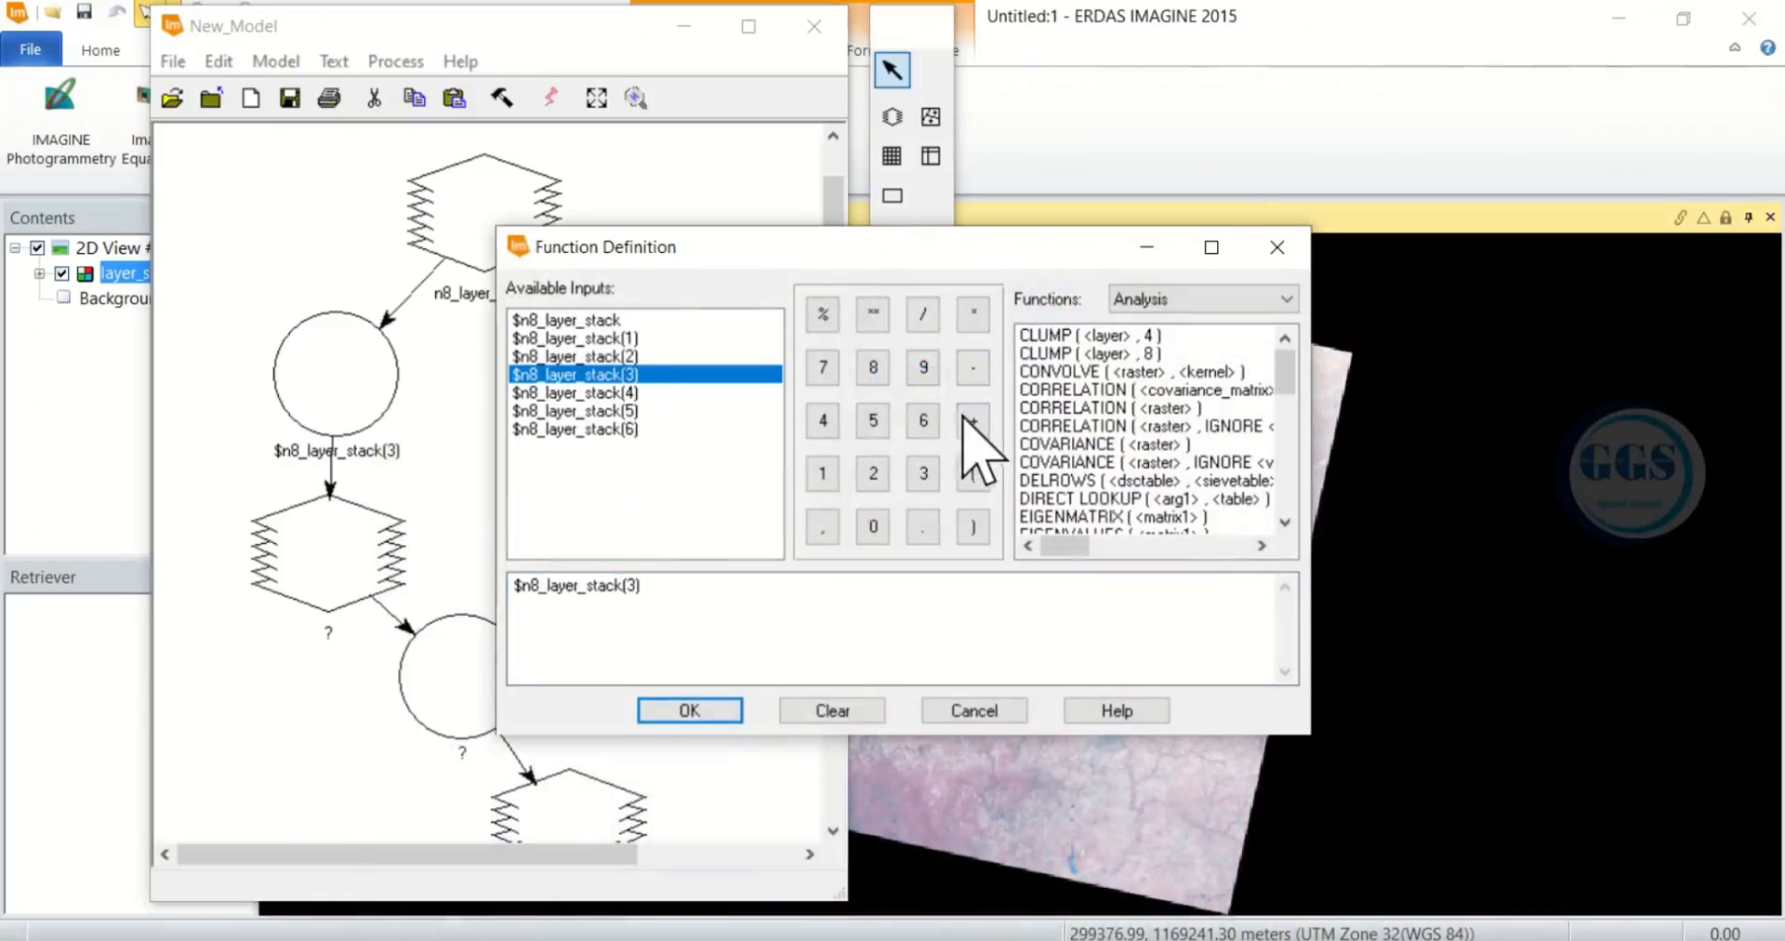
pyautogui.click(972, 421)
pyautogui.click(616, 410)
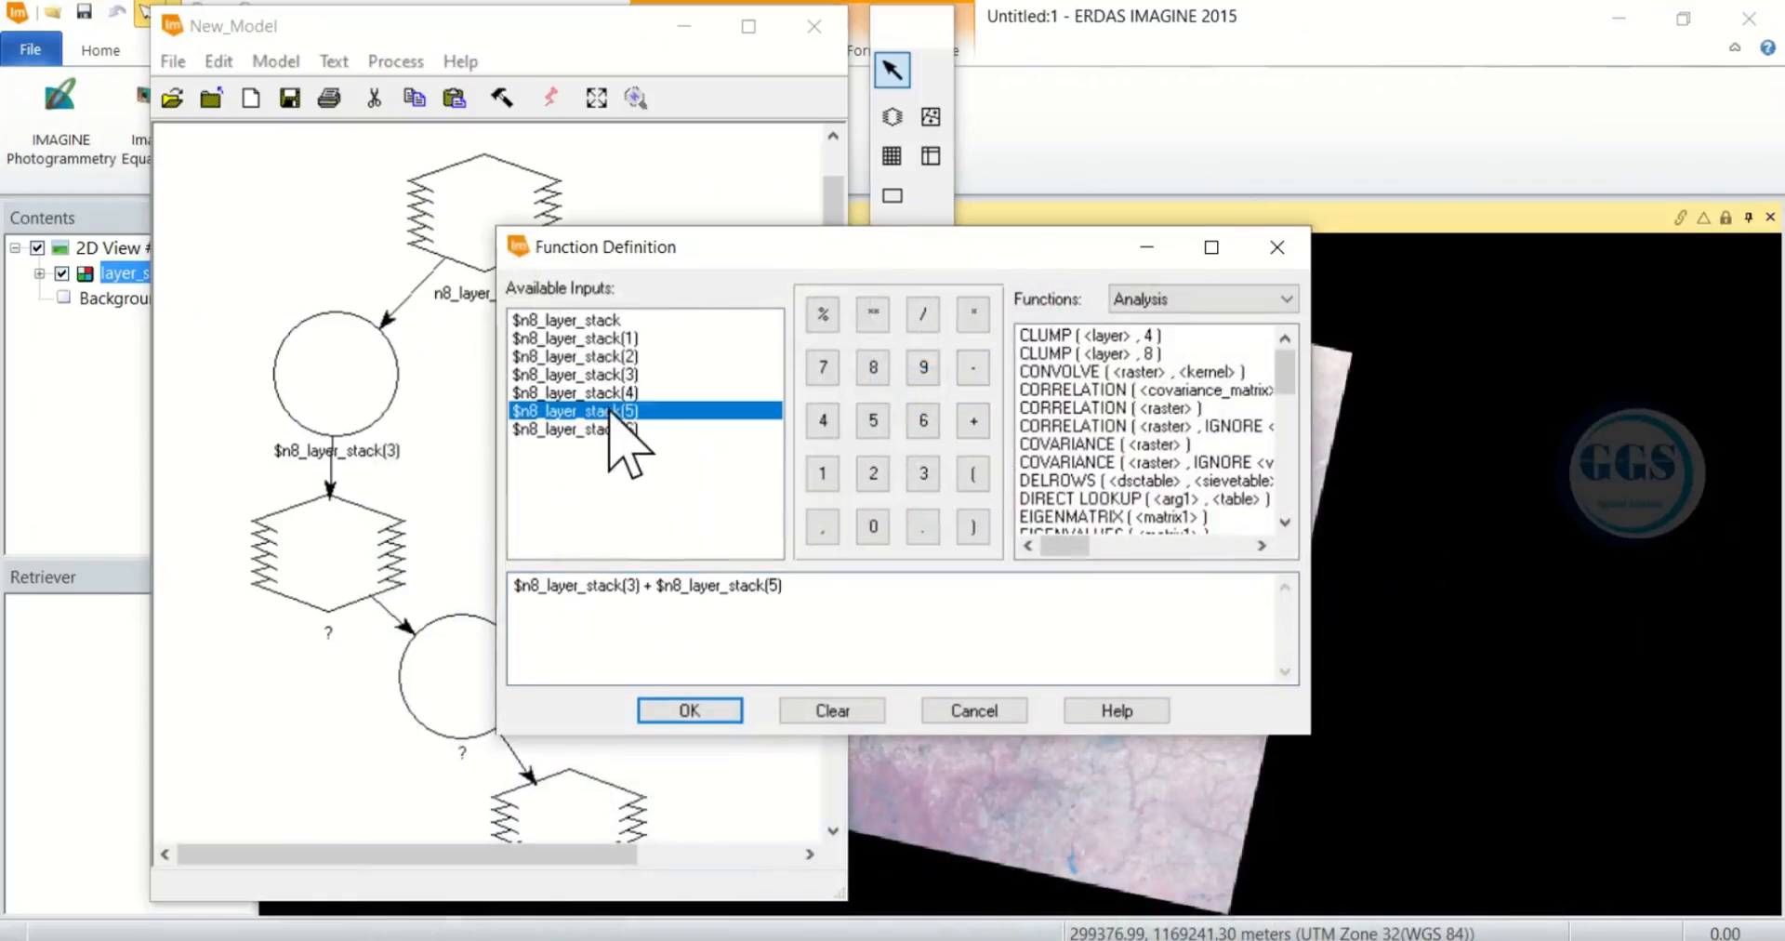
pyautogui.click(689, 711)
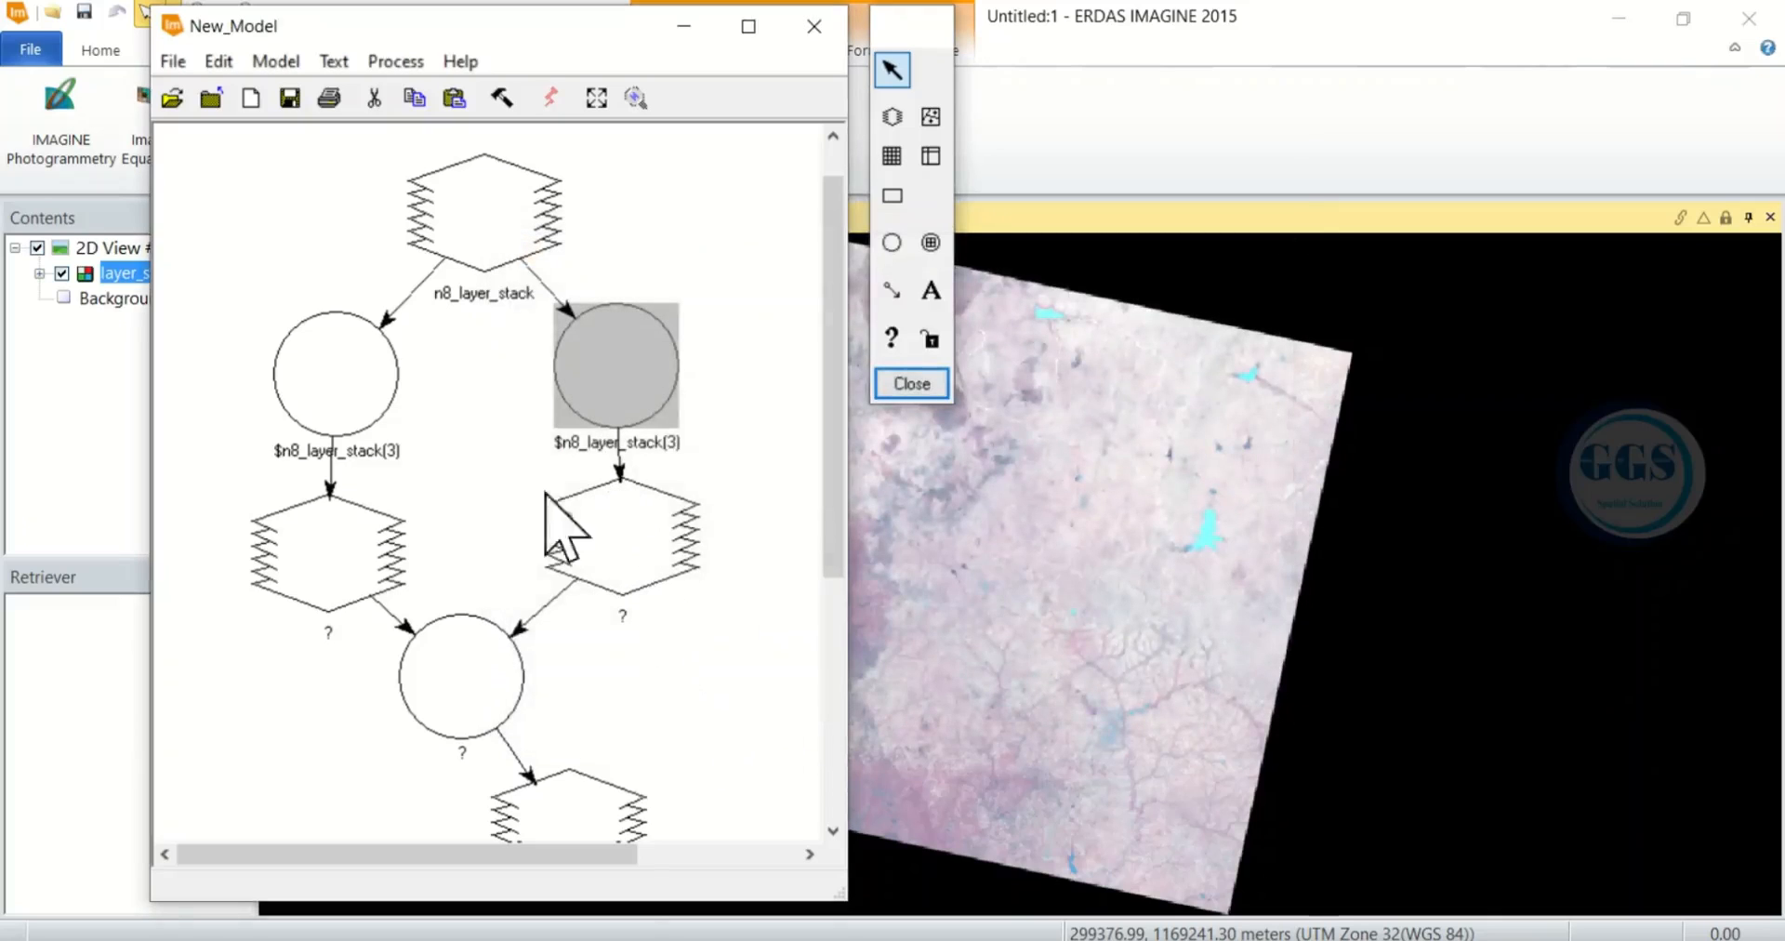
# Step: Set both intermediate rasters below the two upper functions as temporary rasters of Float type
pyautogui.doubleClick(332, 577)
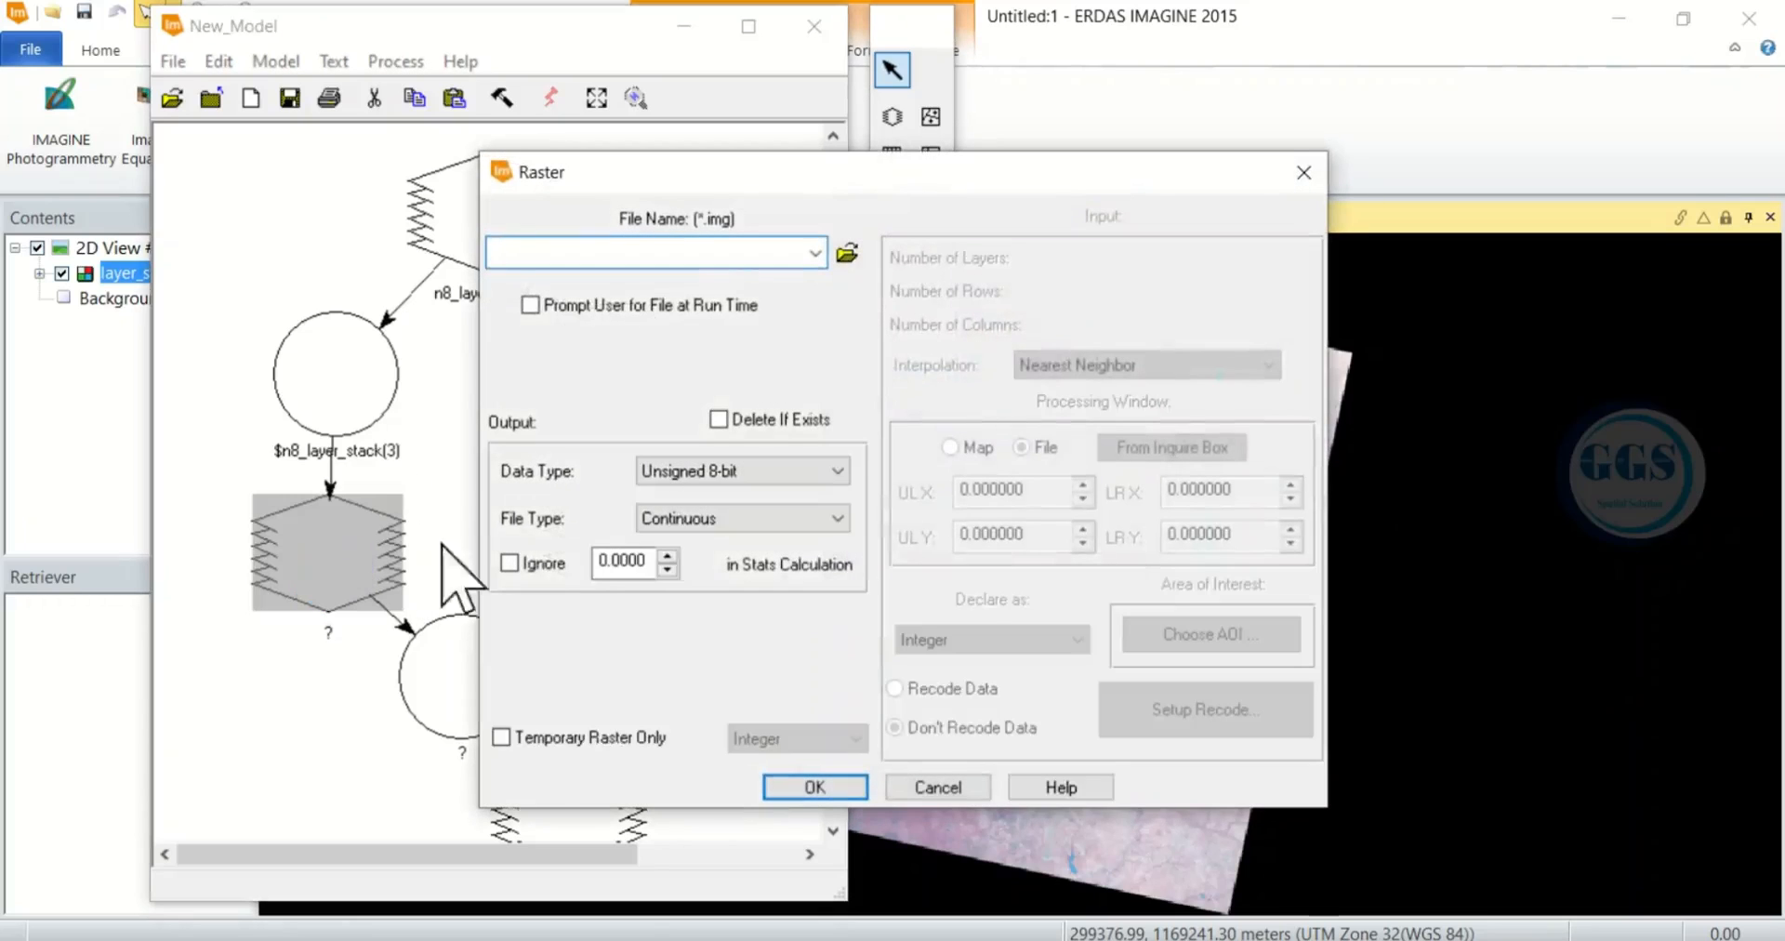
pyautogui.click(502, 737)
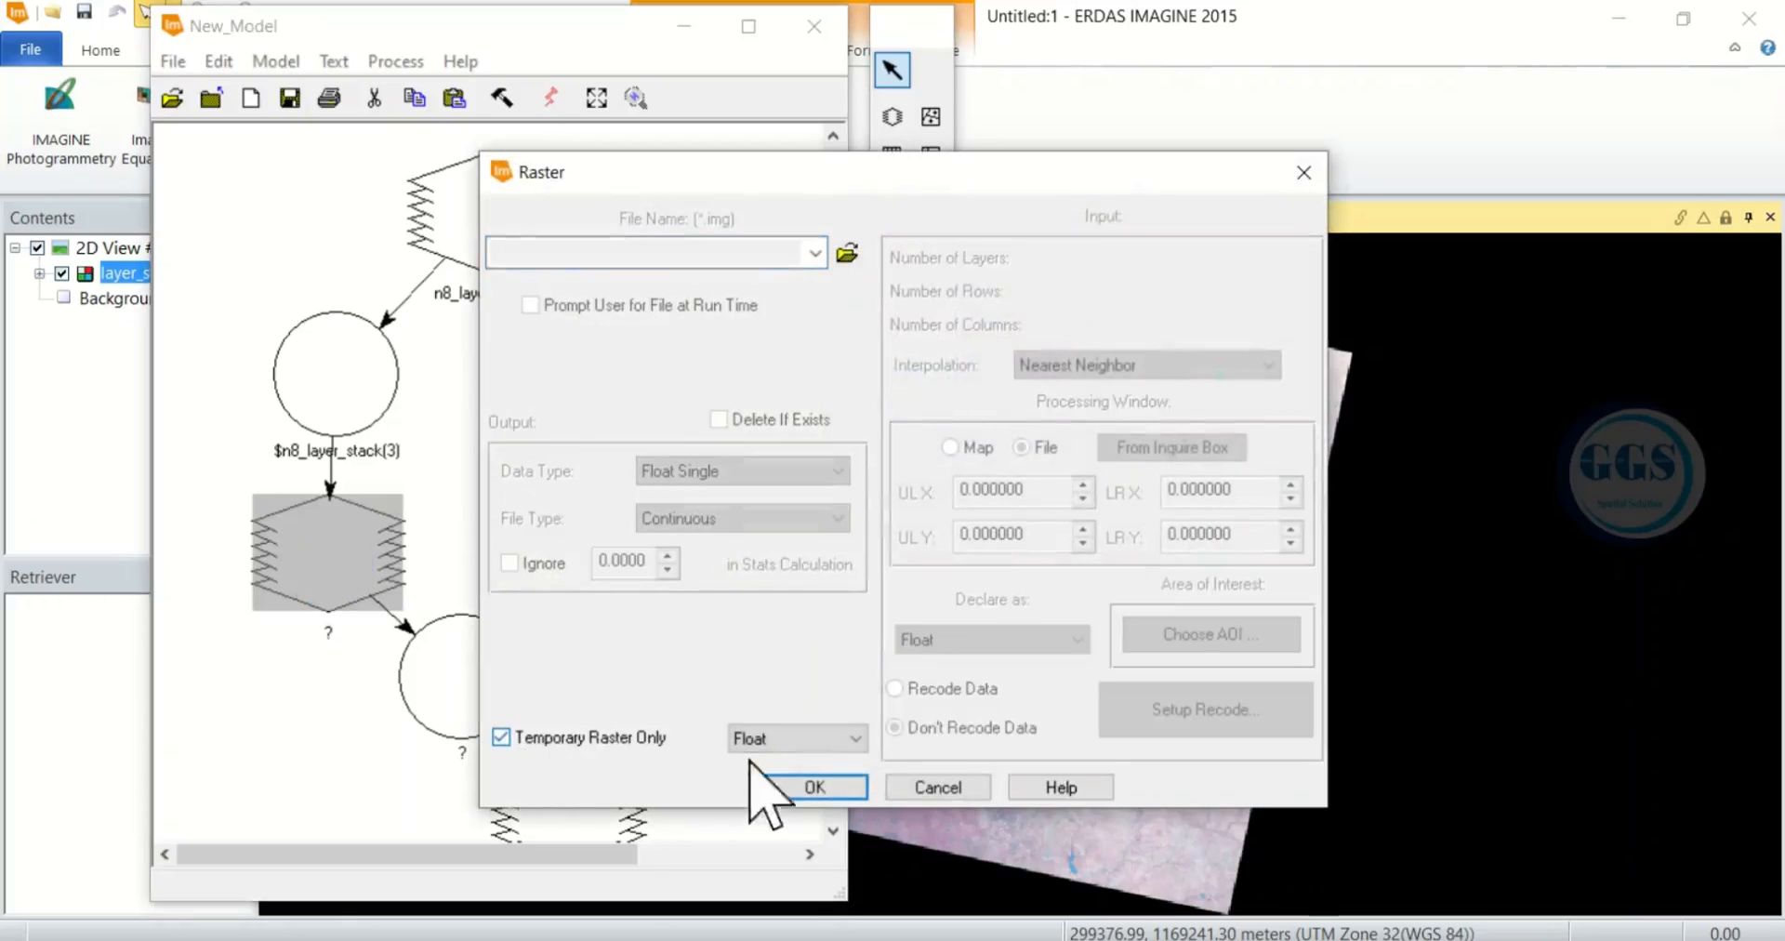
pyautogui.click(809, 786)
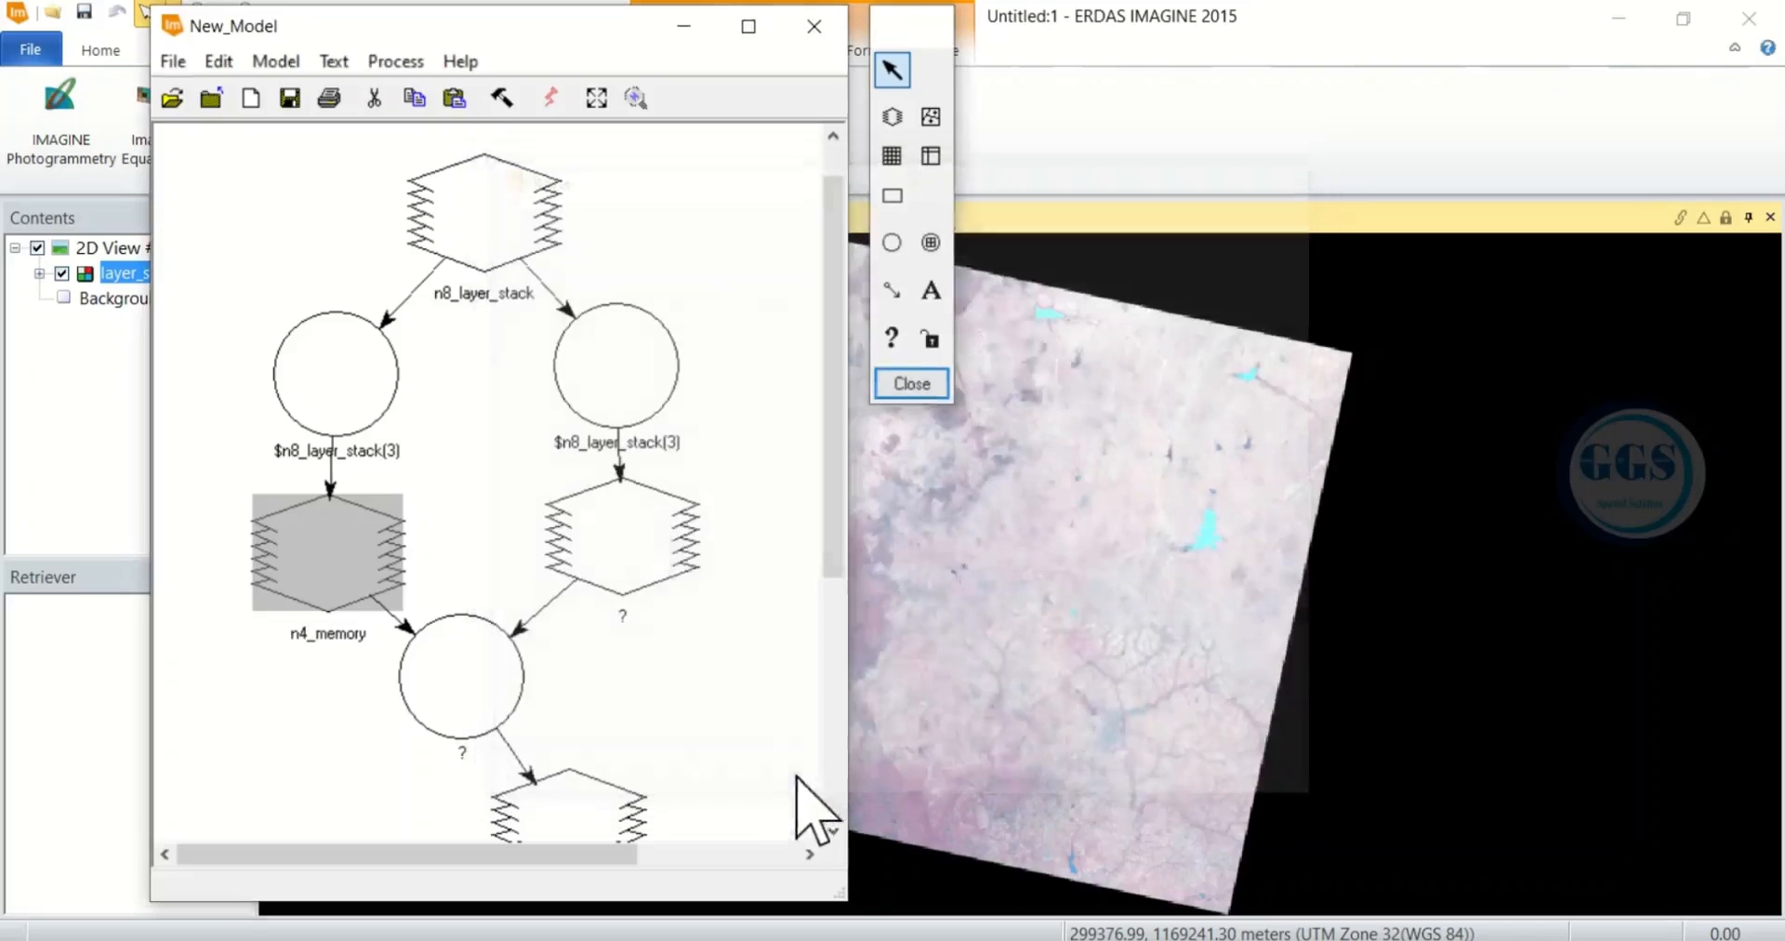
pyautogui.doubleClick(625, 534)
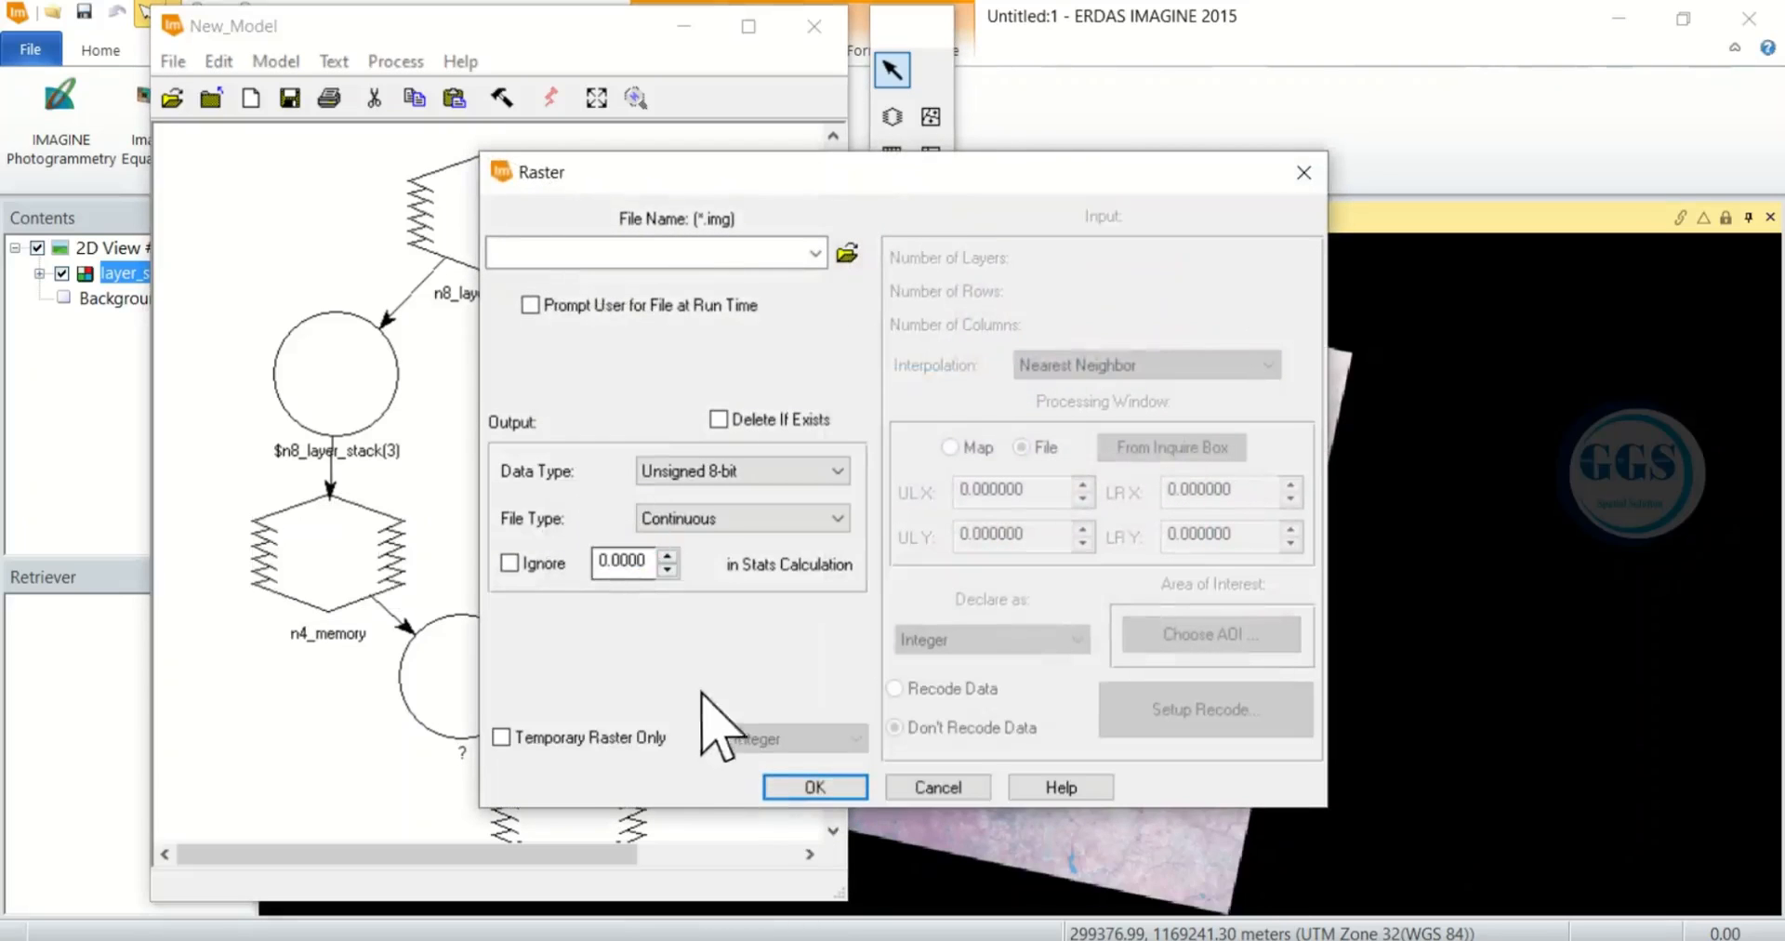
pyautogui.click(499, 739)
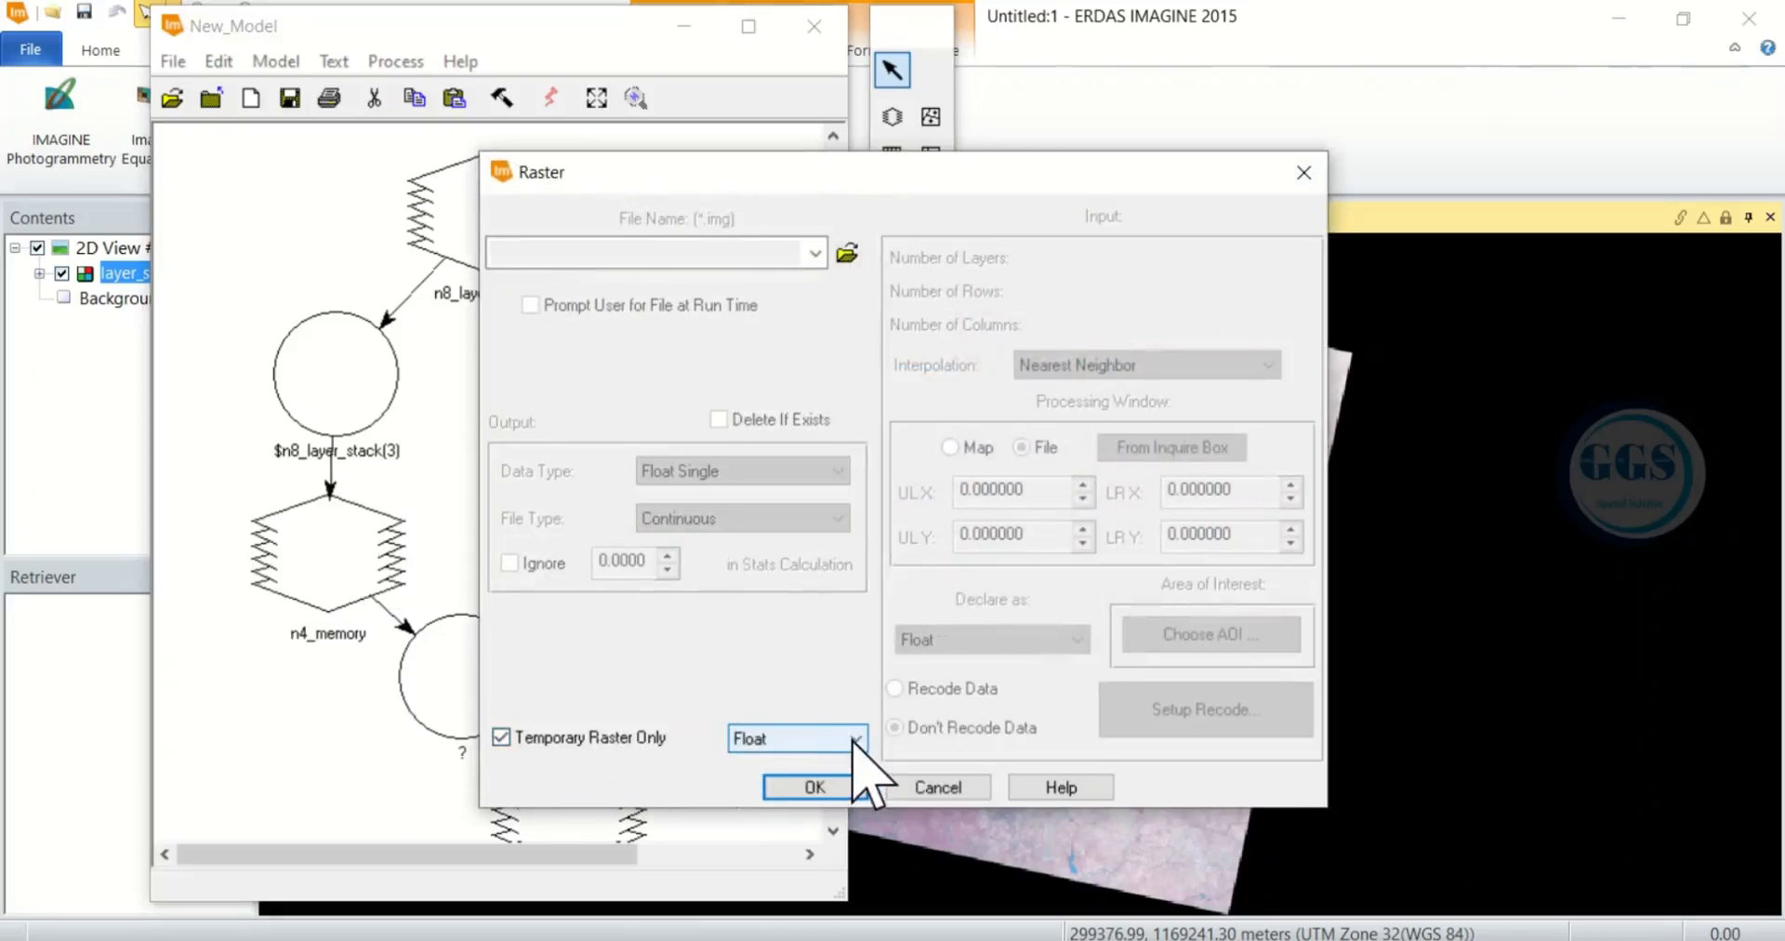
pyautogui.click(852, 738)
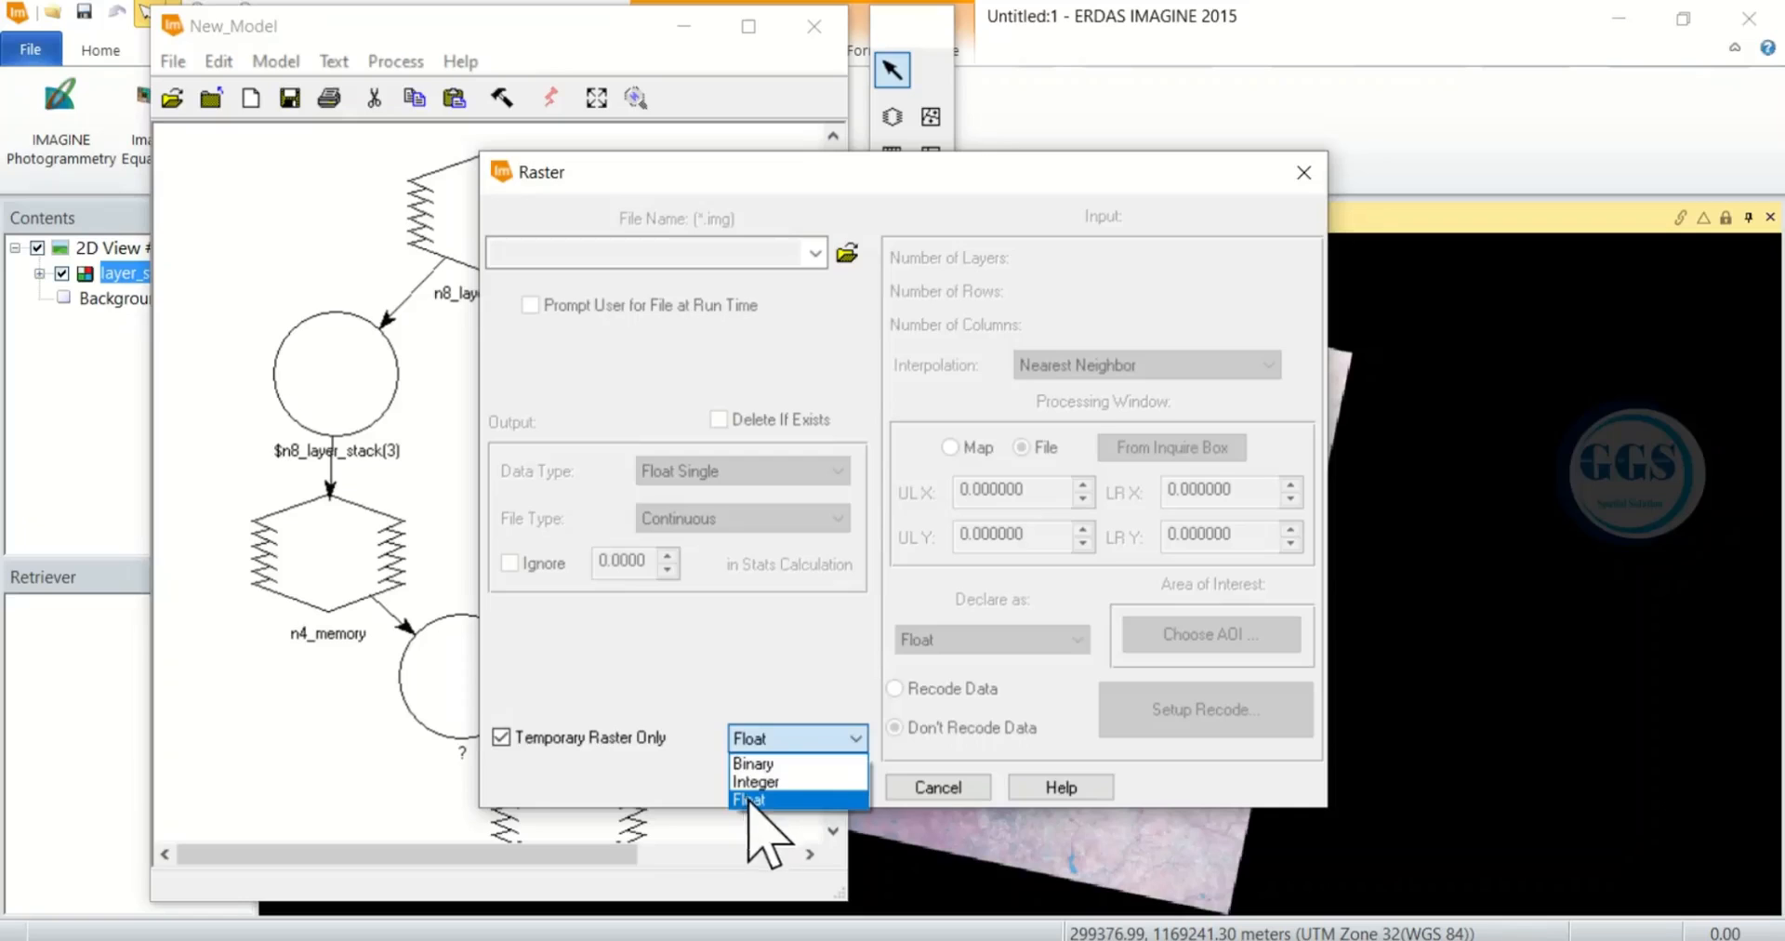
pyautogui.click(781, 792)
pyautogui.click(801, 787)
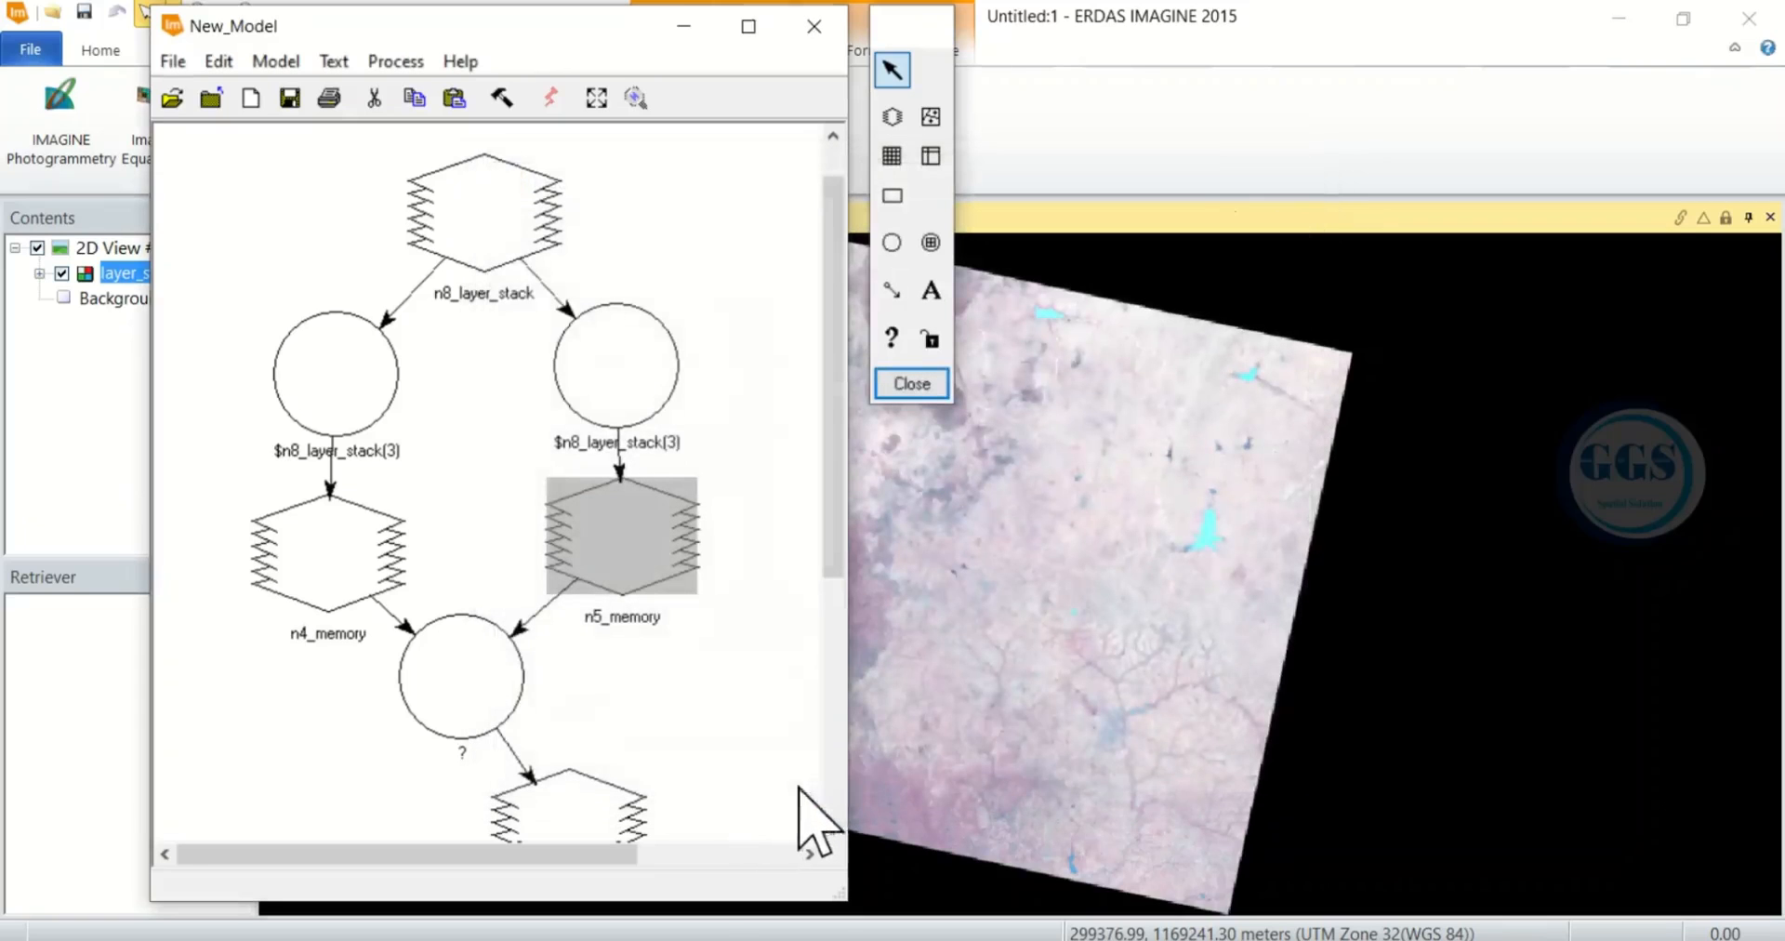
# Step: Define the central lower function as EITHER 0 IF($n4_memory == 0.0) OR $n5_memory / $n4_memory OTHERWISE
pyautogui.scroll(-3, 622, 669)
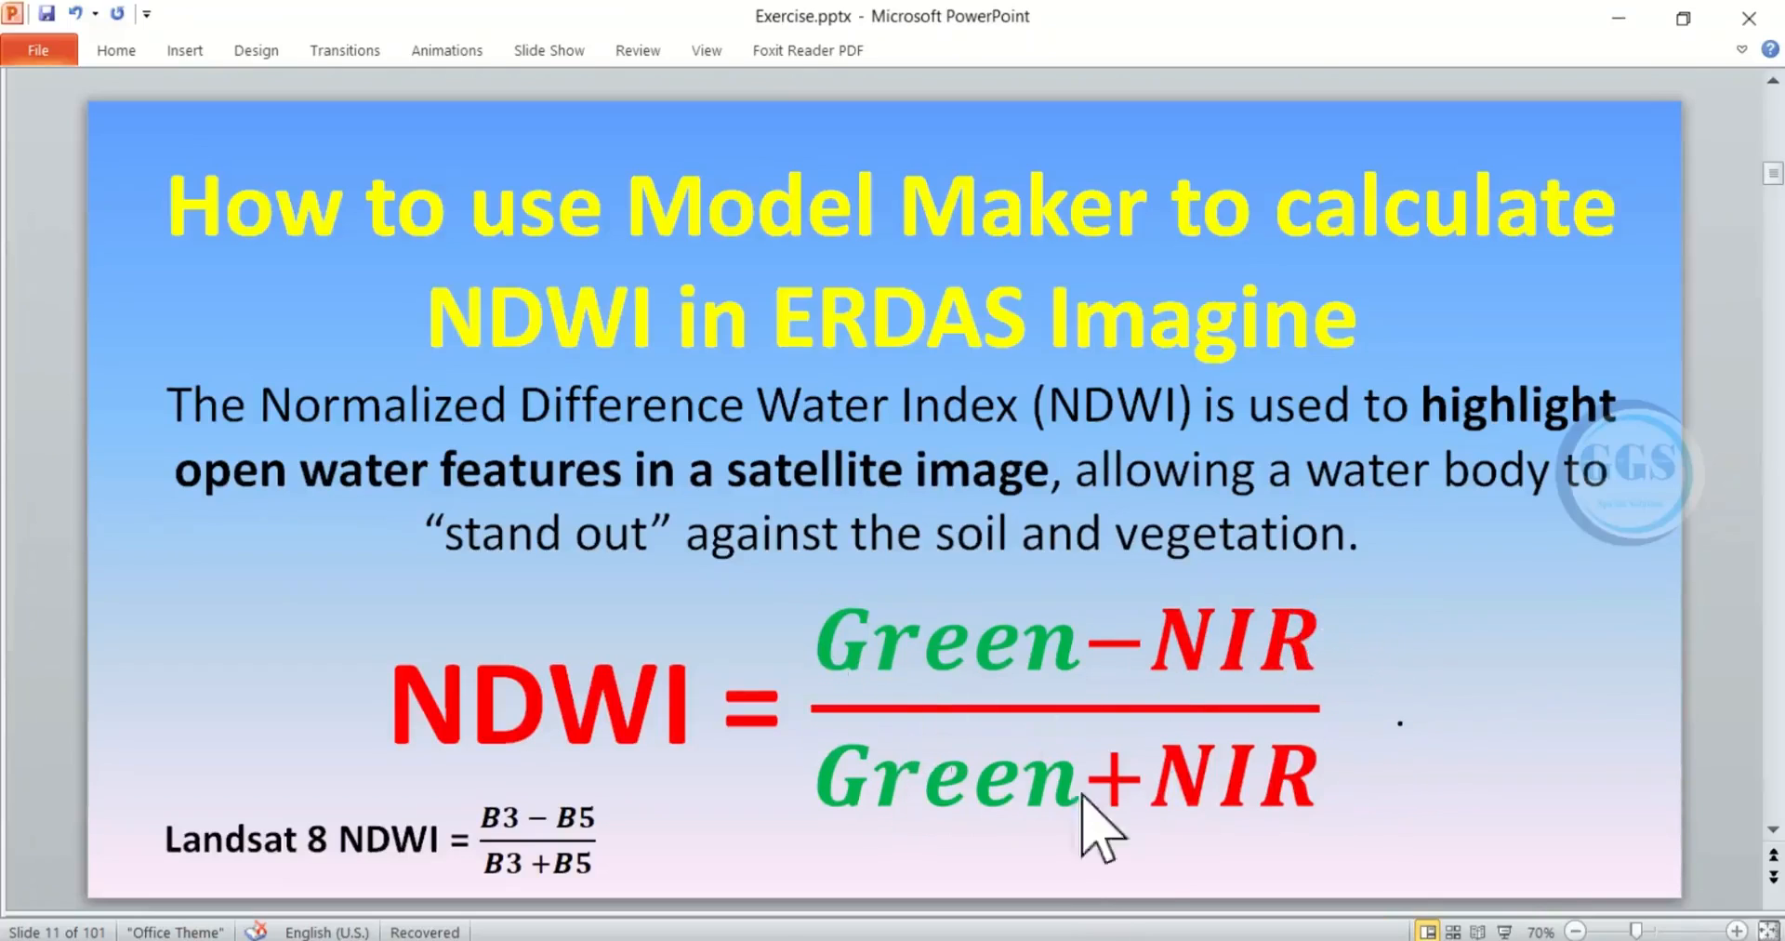
pyautogui.click(1618, 17)
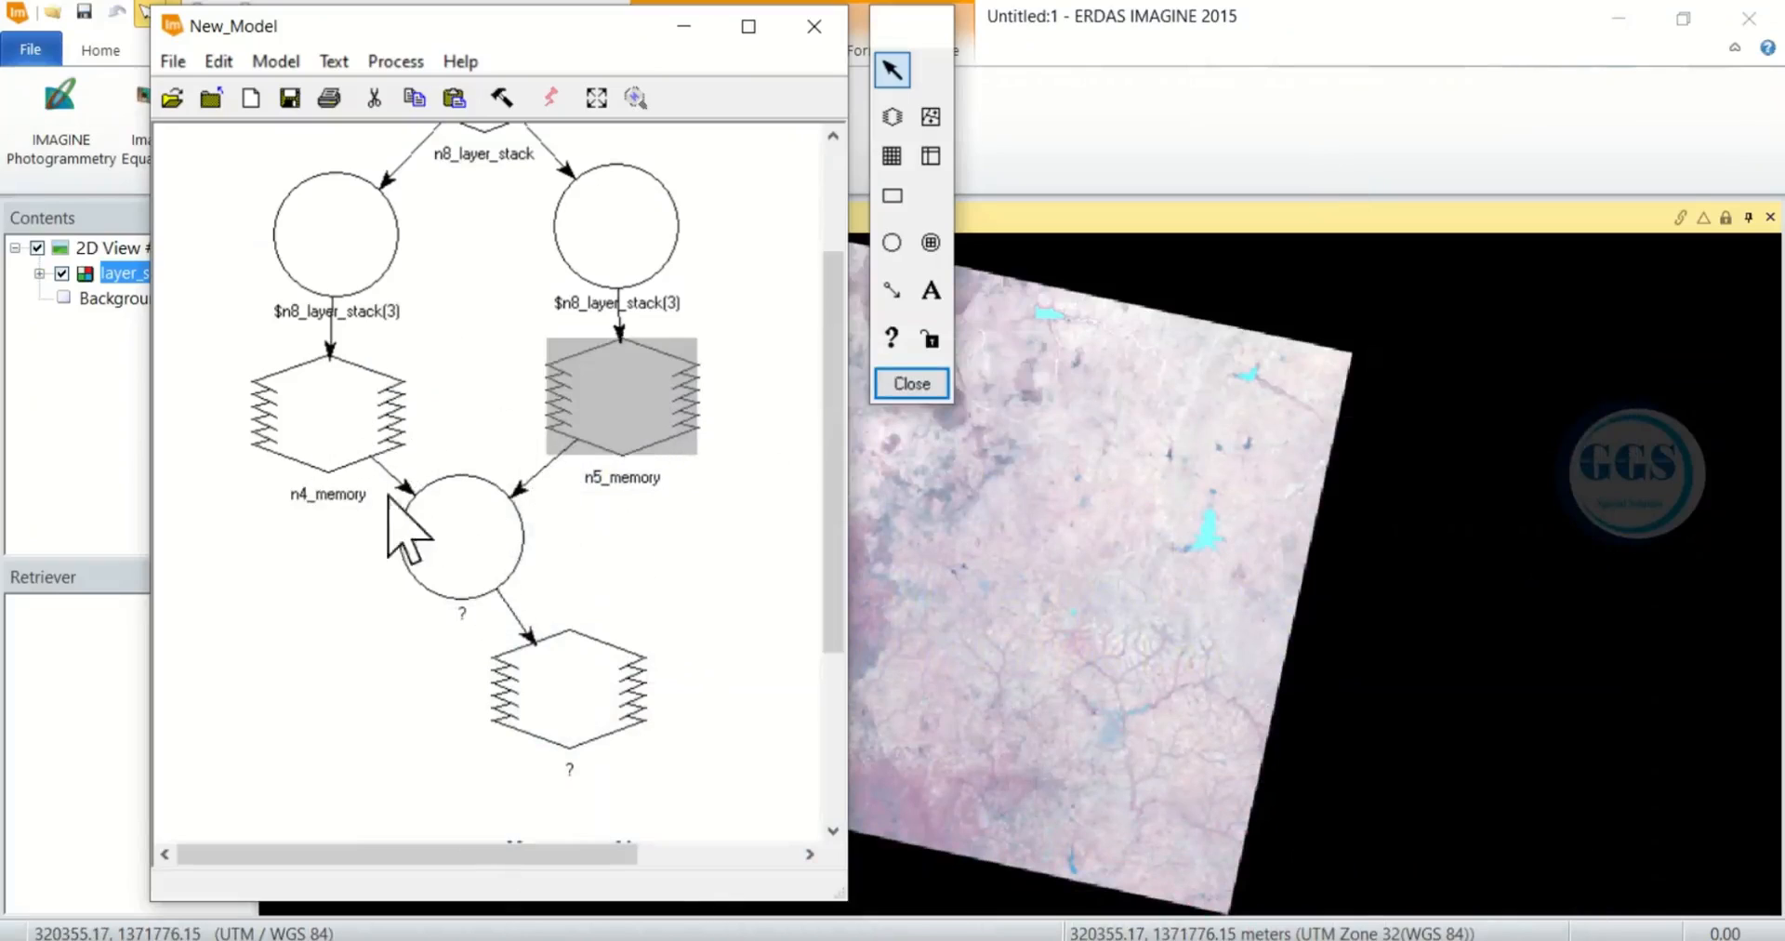
pyautogui.doubleClick(462, 535)
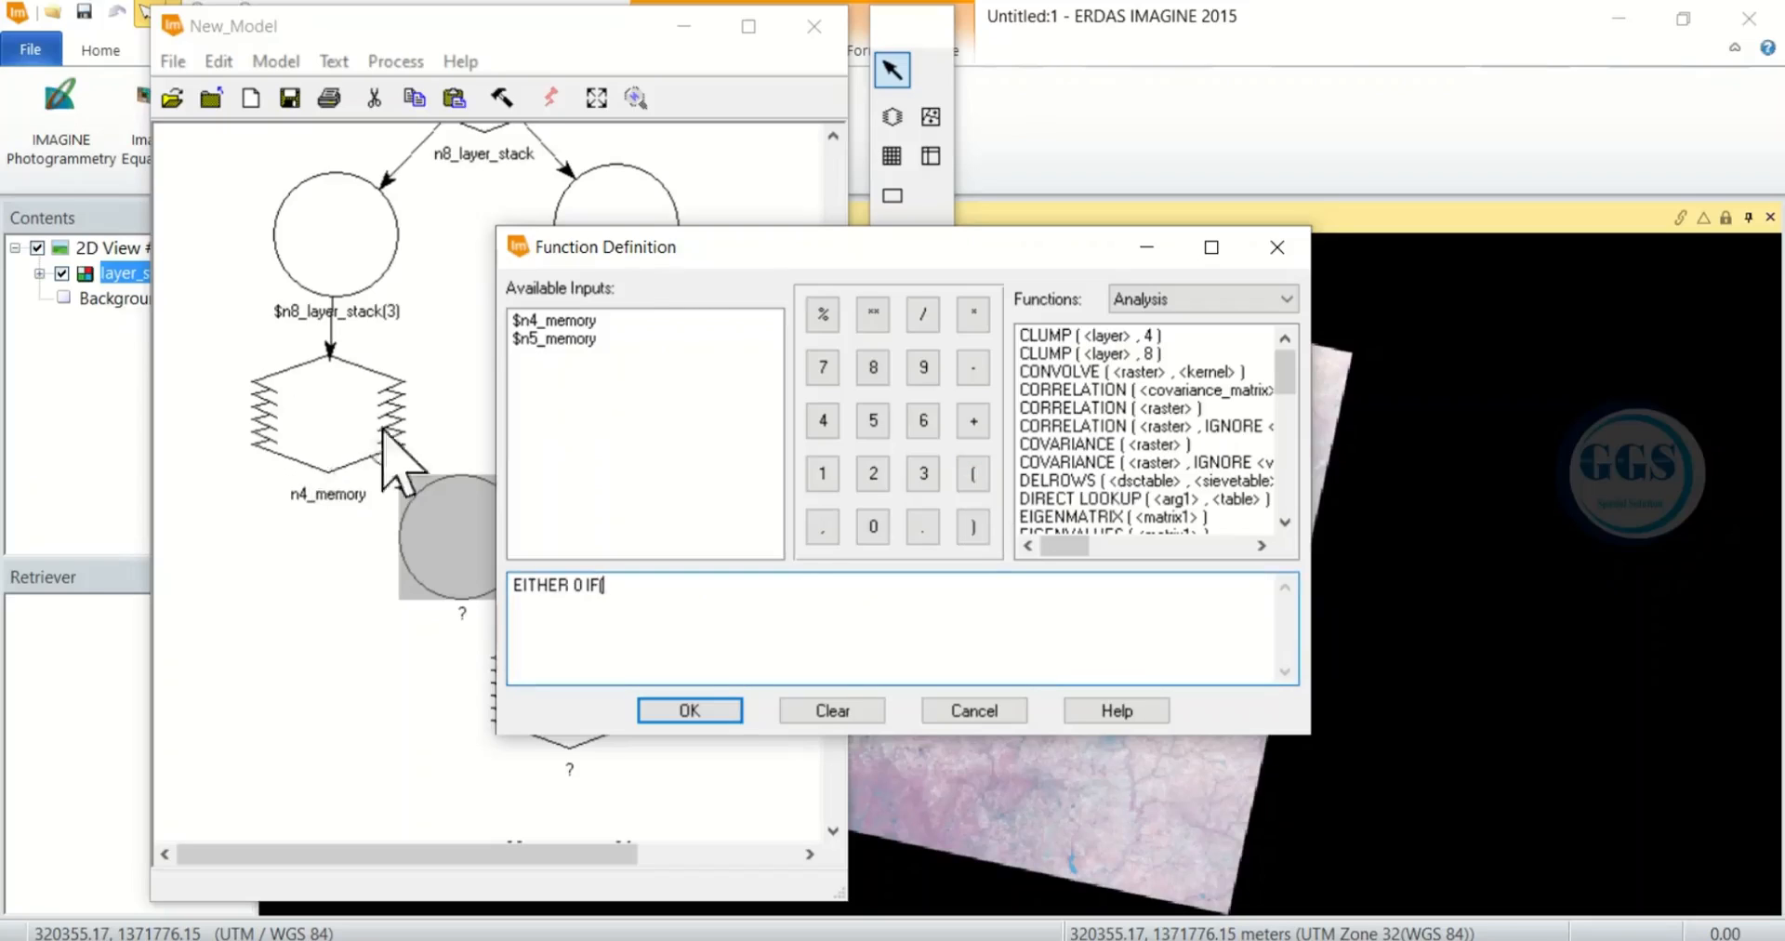
pyautogui.click(555, 322)
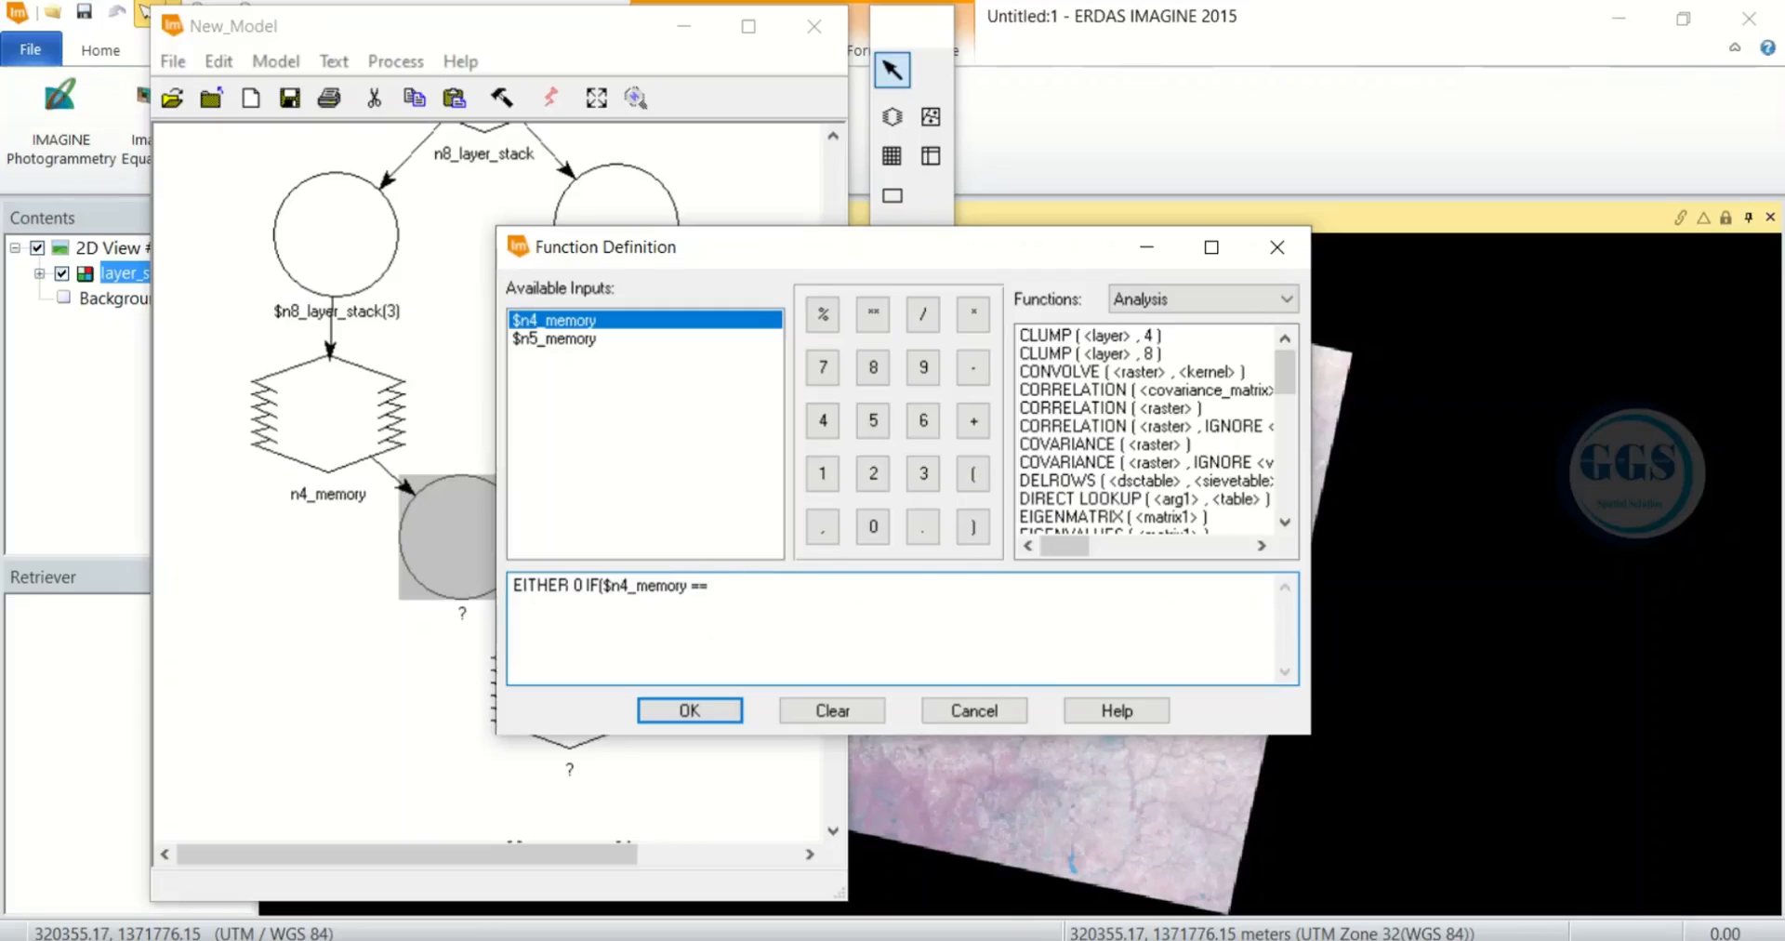
pyautogui.click(873, 526)
pyautogui.click(923, 526)
pyautogui.click(874, 526)
pyautogui.click(568, 340)
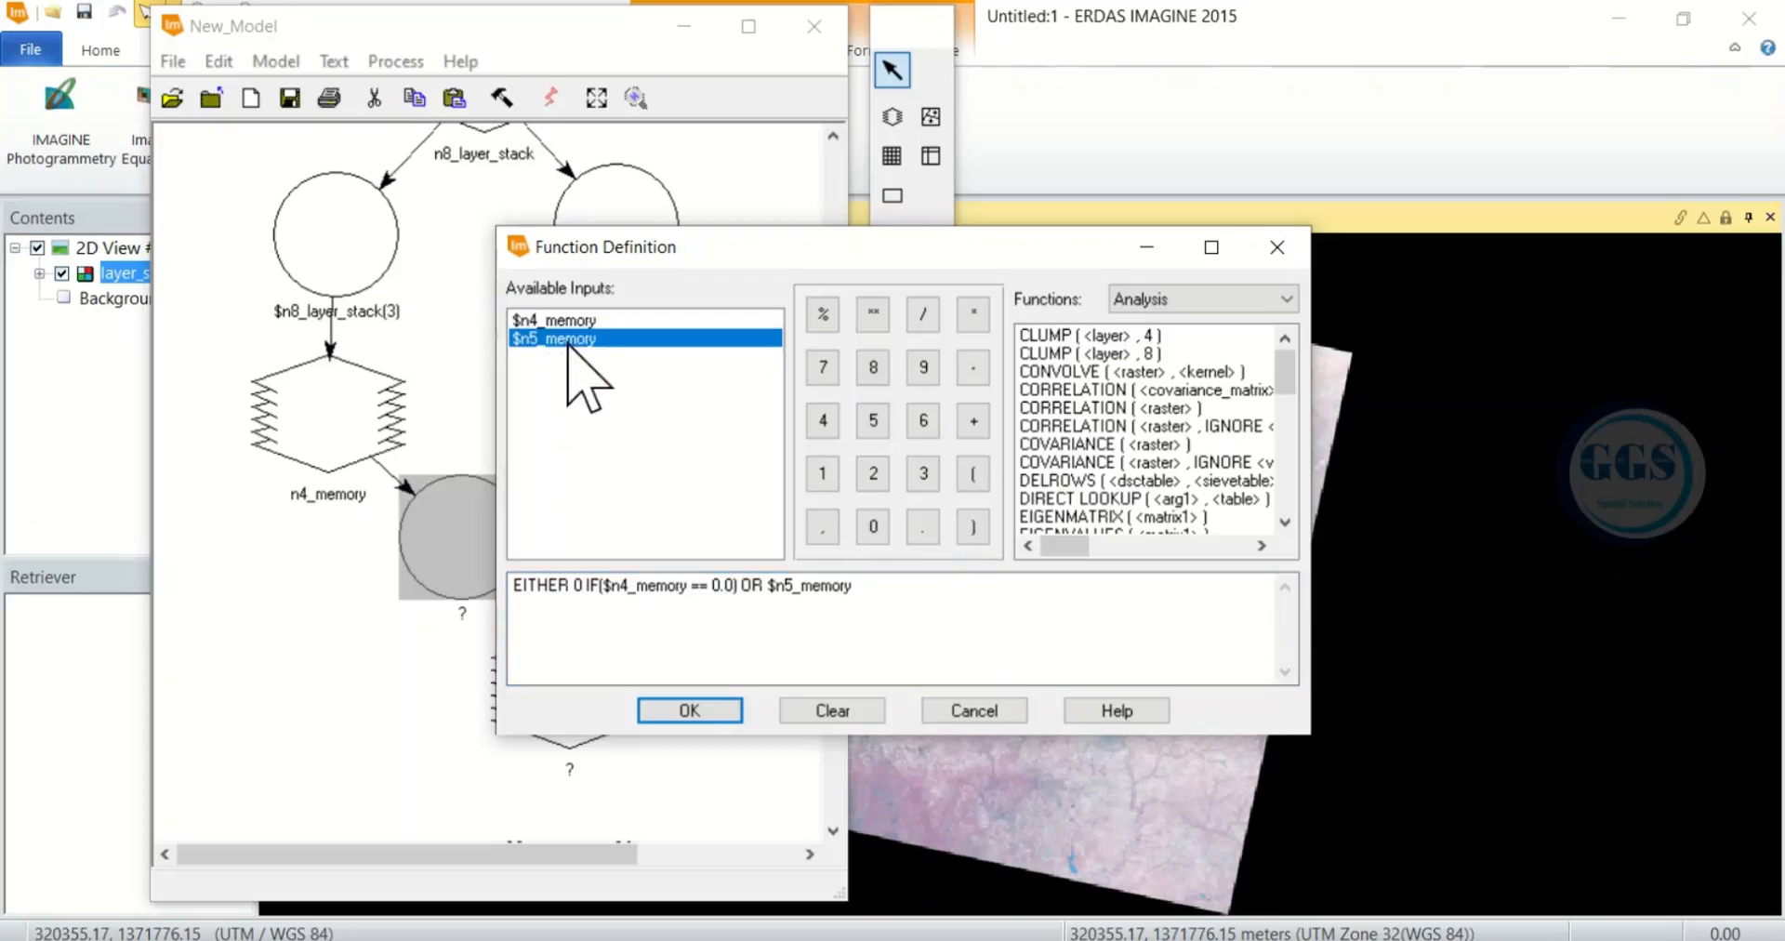
pyautogui.click(922, 314)
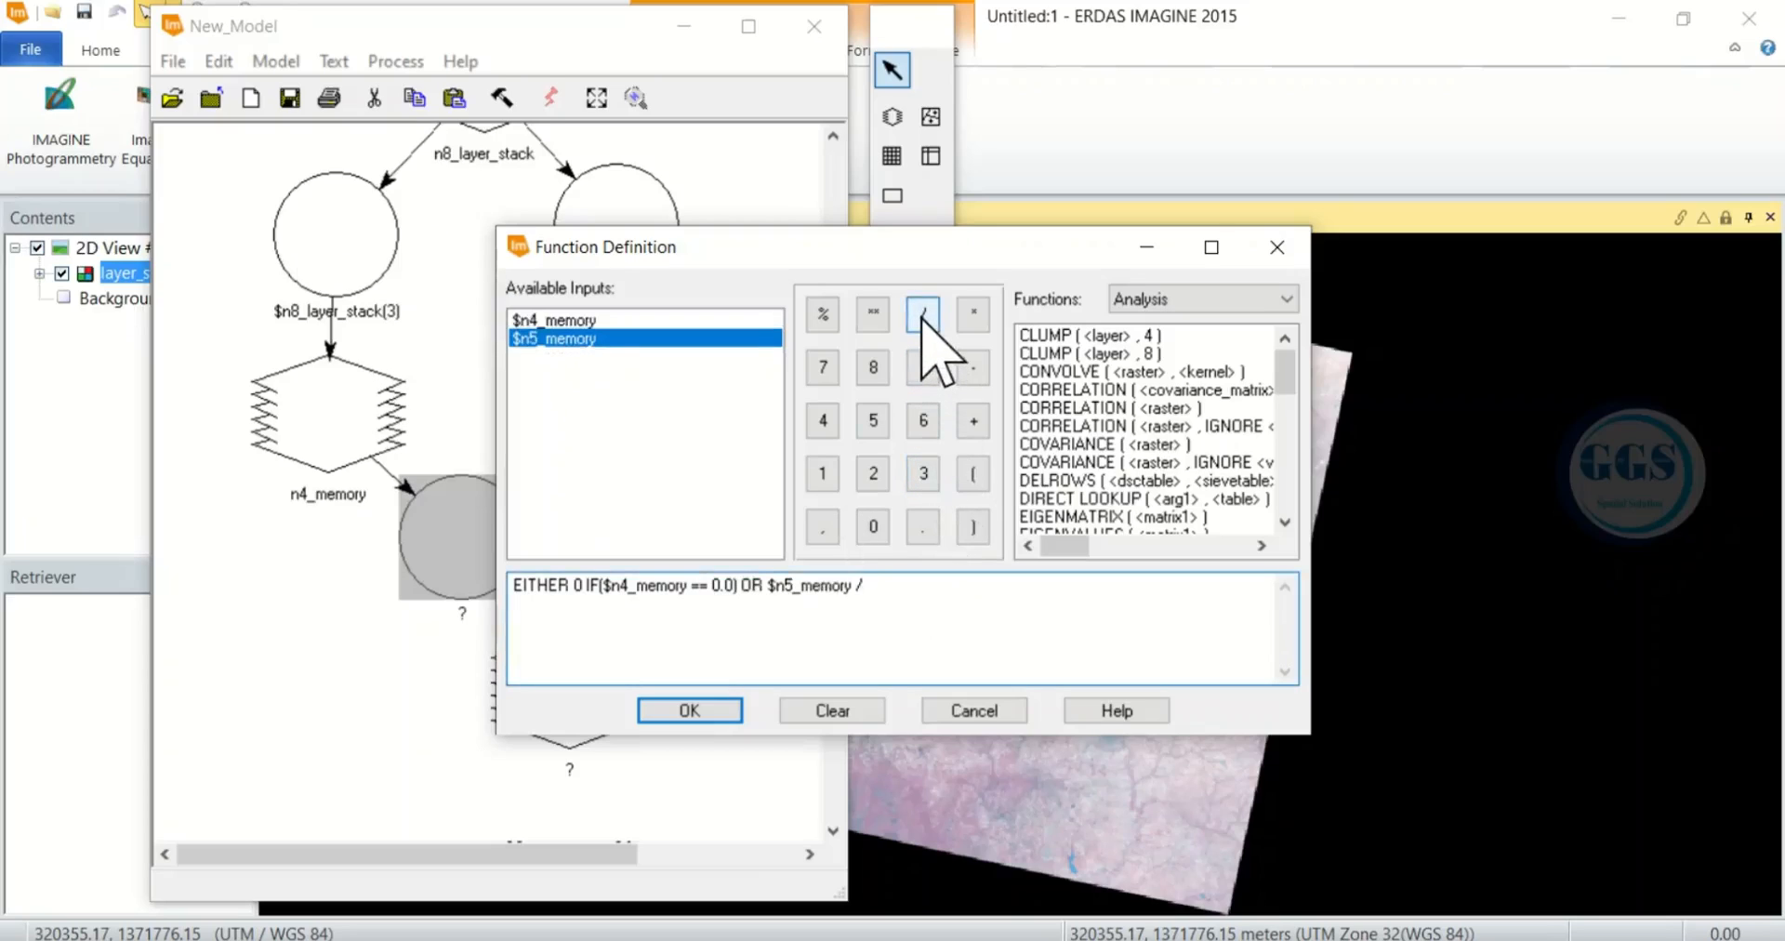
pyautogui.click(574, 320)
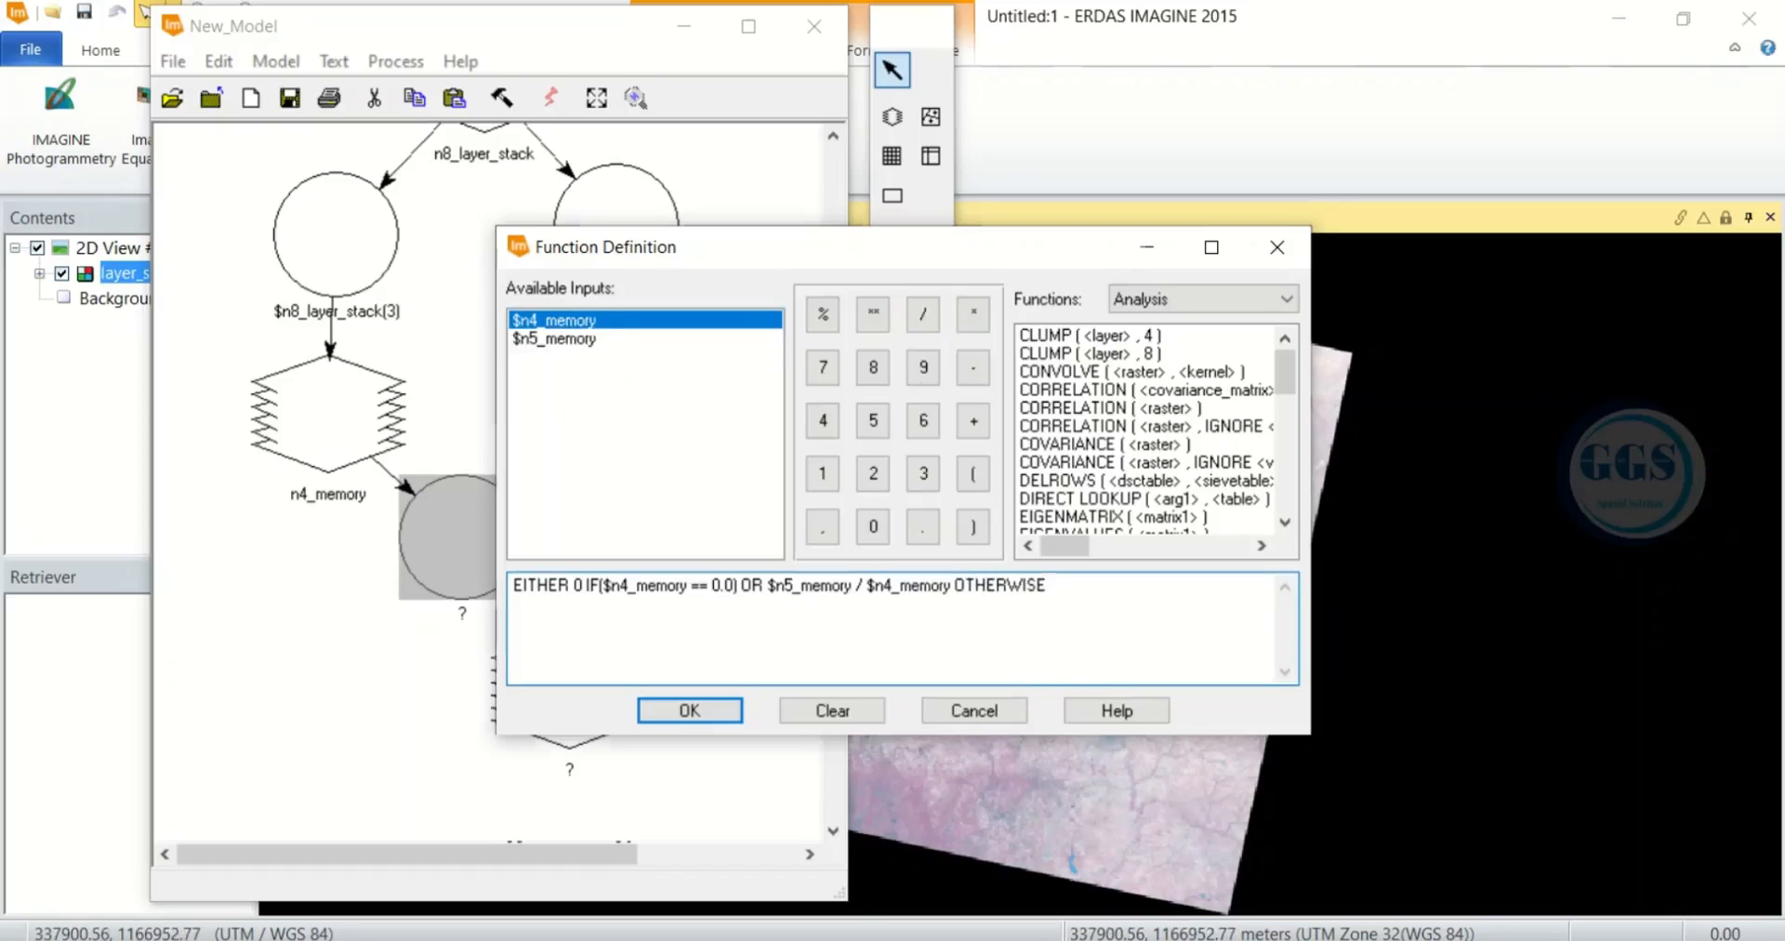
pyautogui.click(1063, 939)
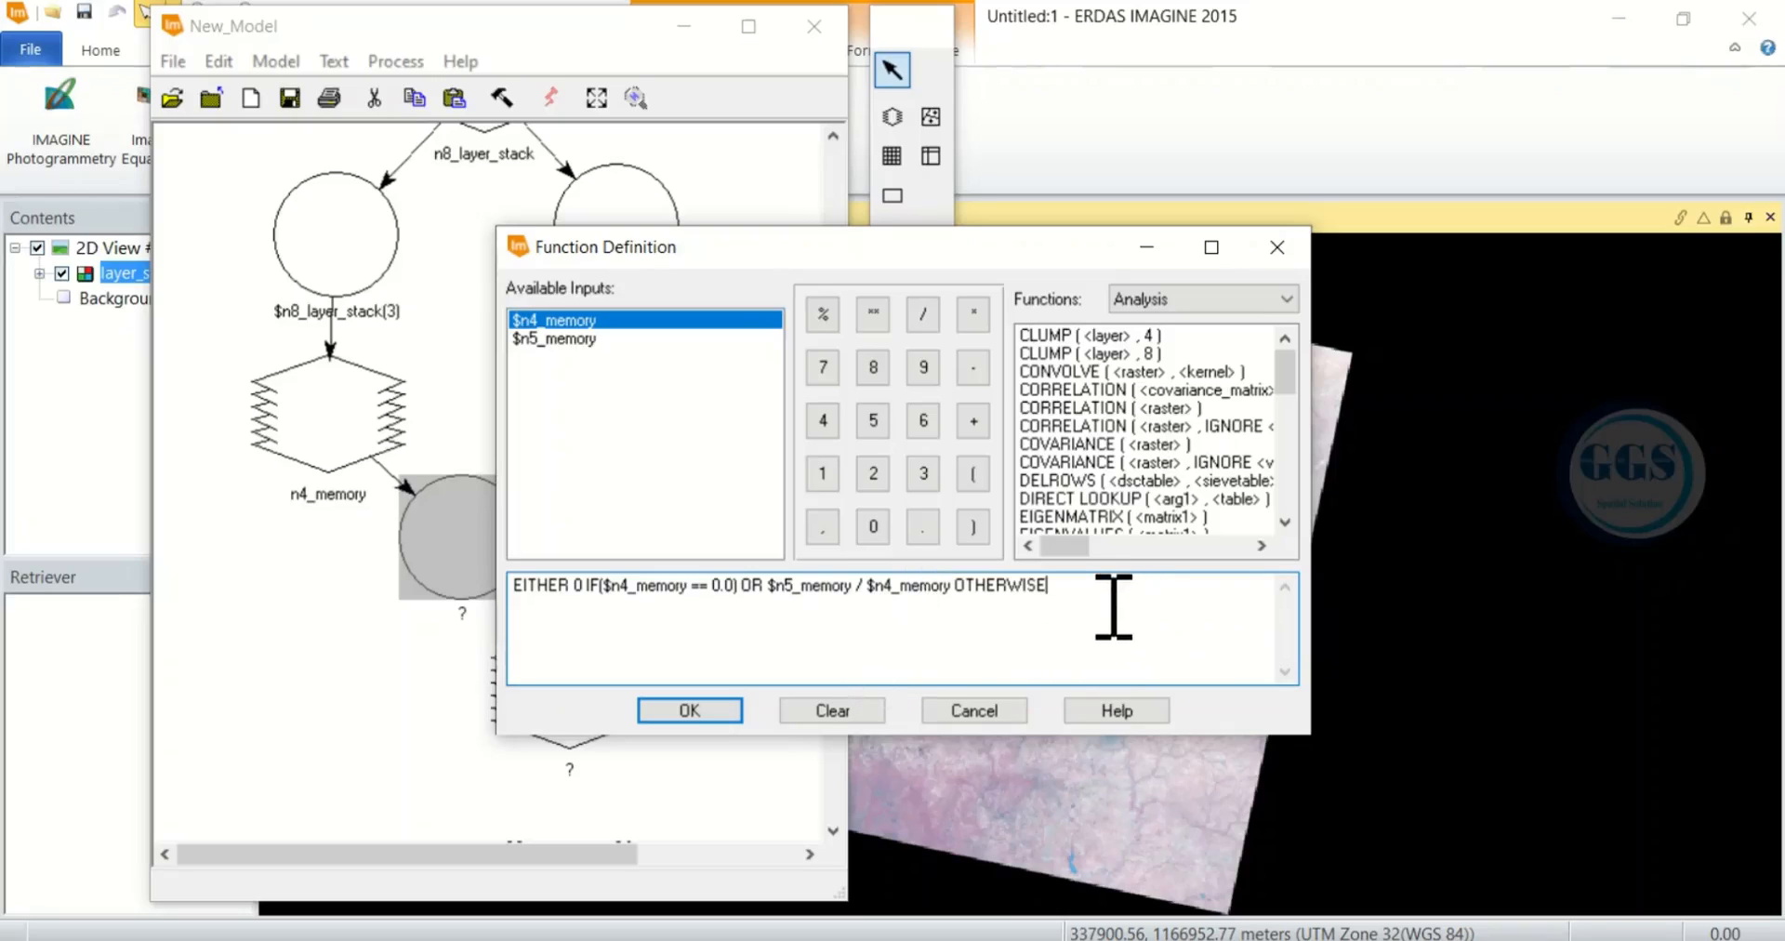
pyautogui.click(690, 711)
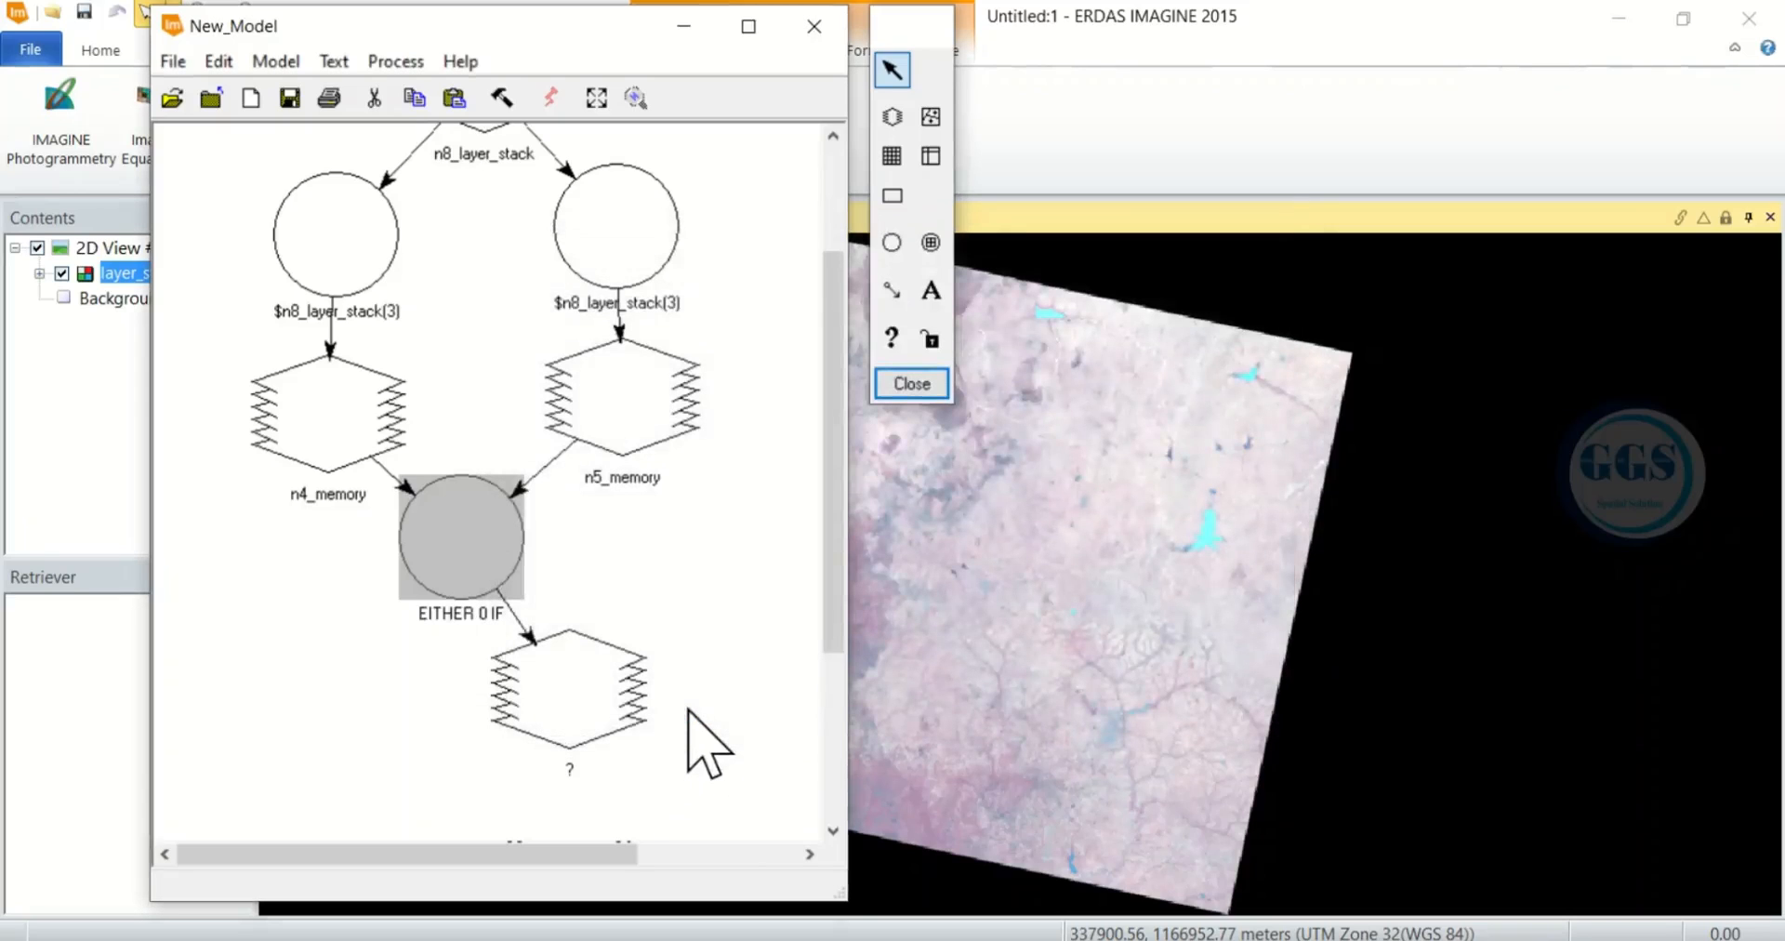
# Step: Assign the file ndvi.img in the erdas imagine folder to the output raster at the end of the model
pyautogui.scroll(-3, 595, 604)
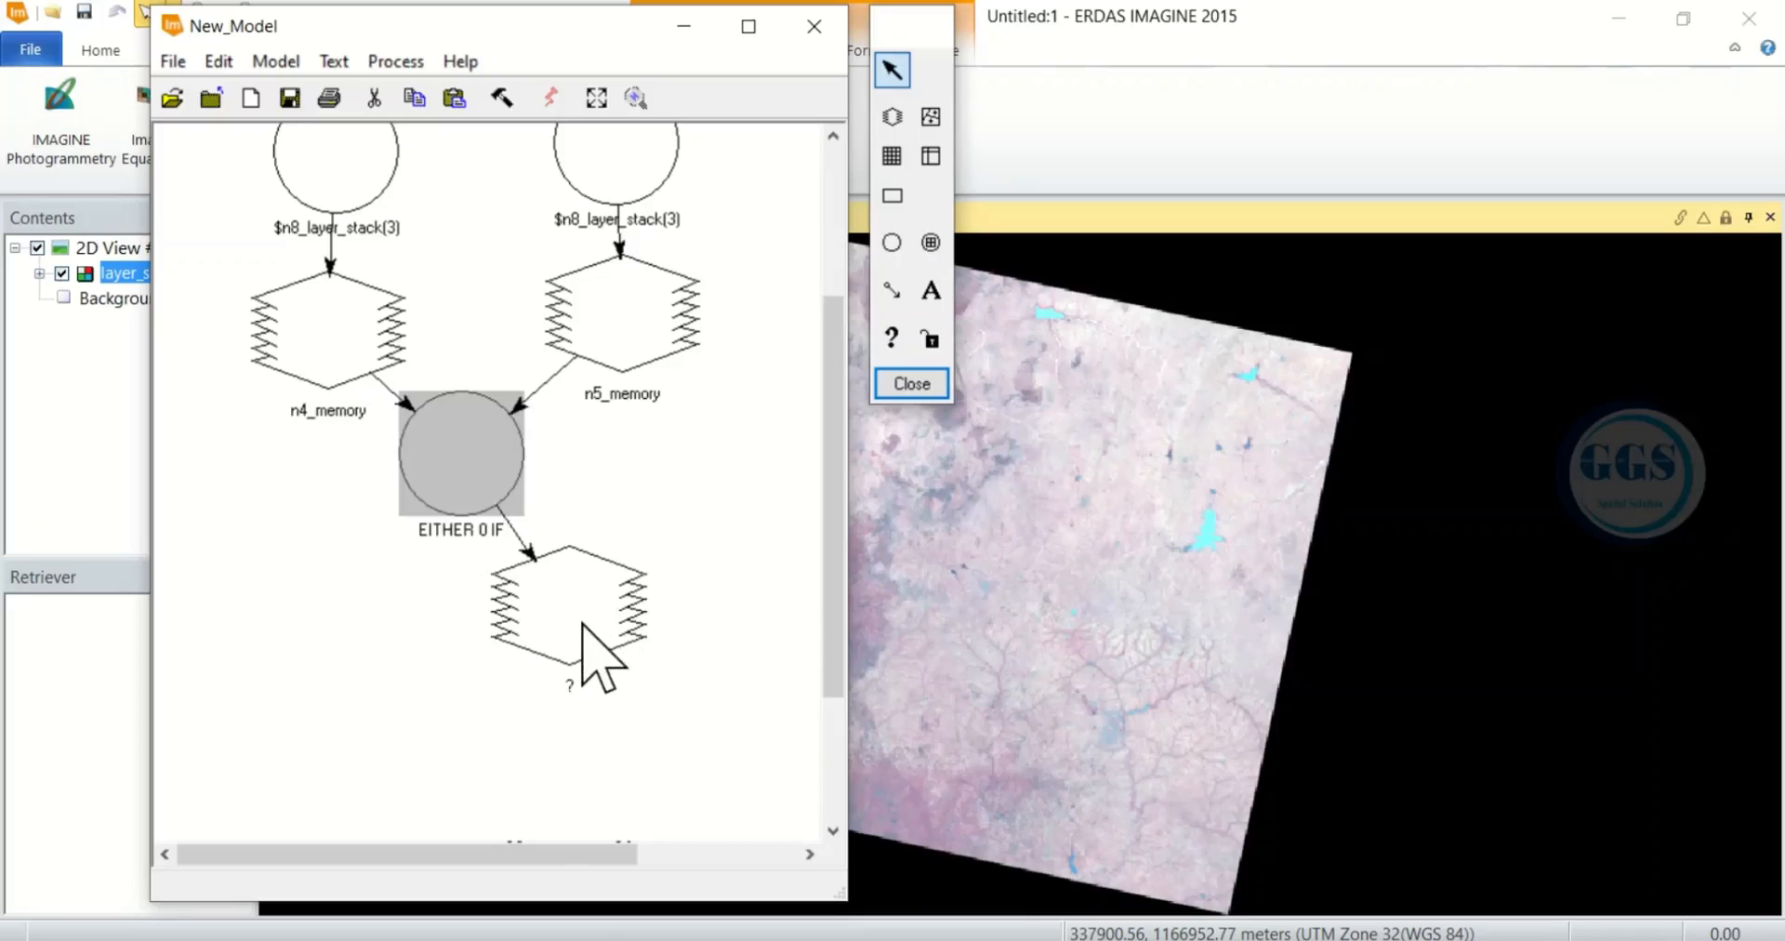
pyautogui.doubleClick(582, 625)
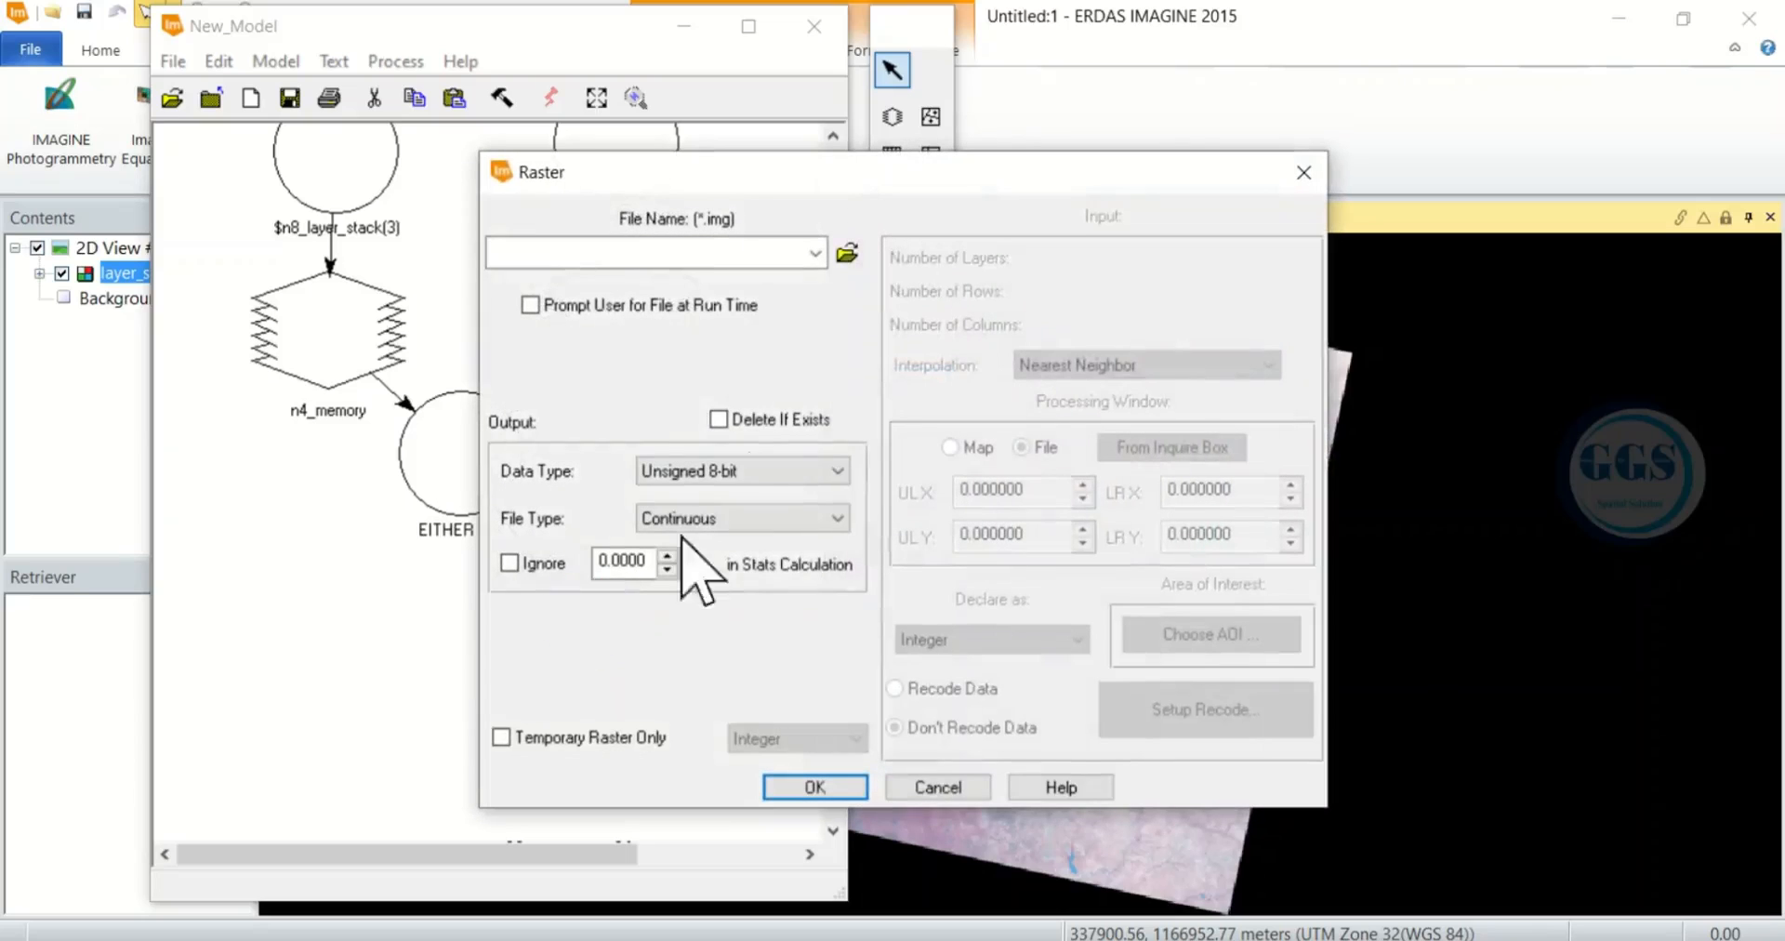
pyautogui.click(847, 254)
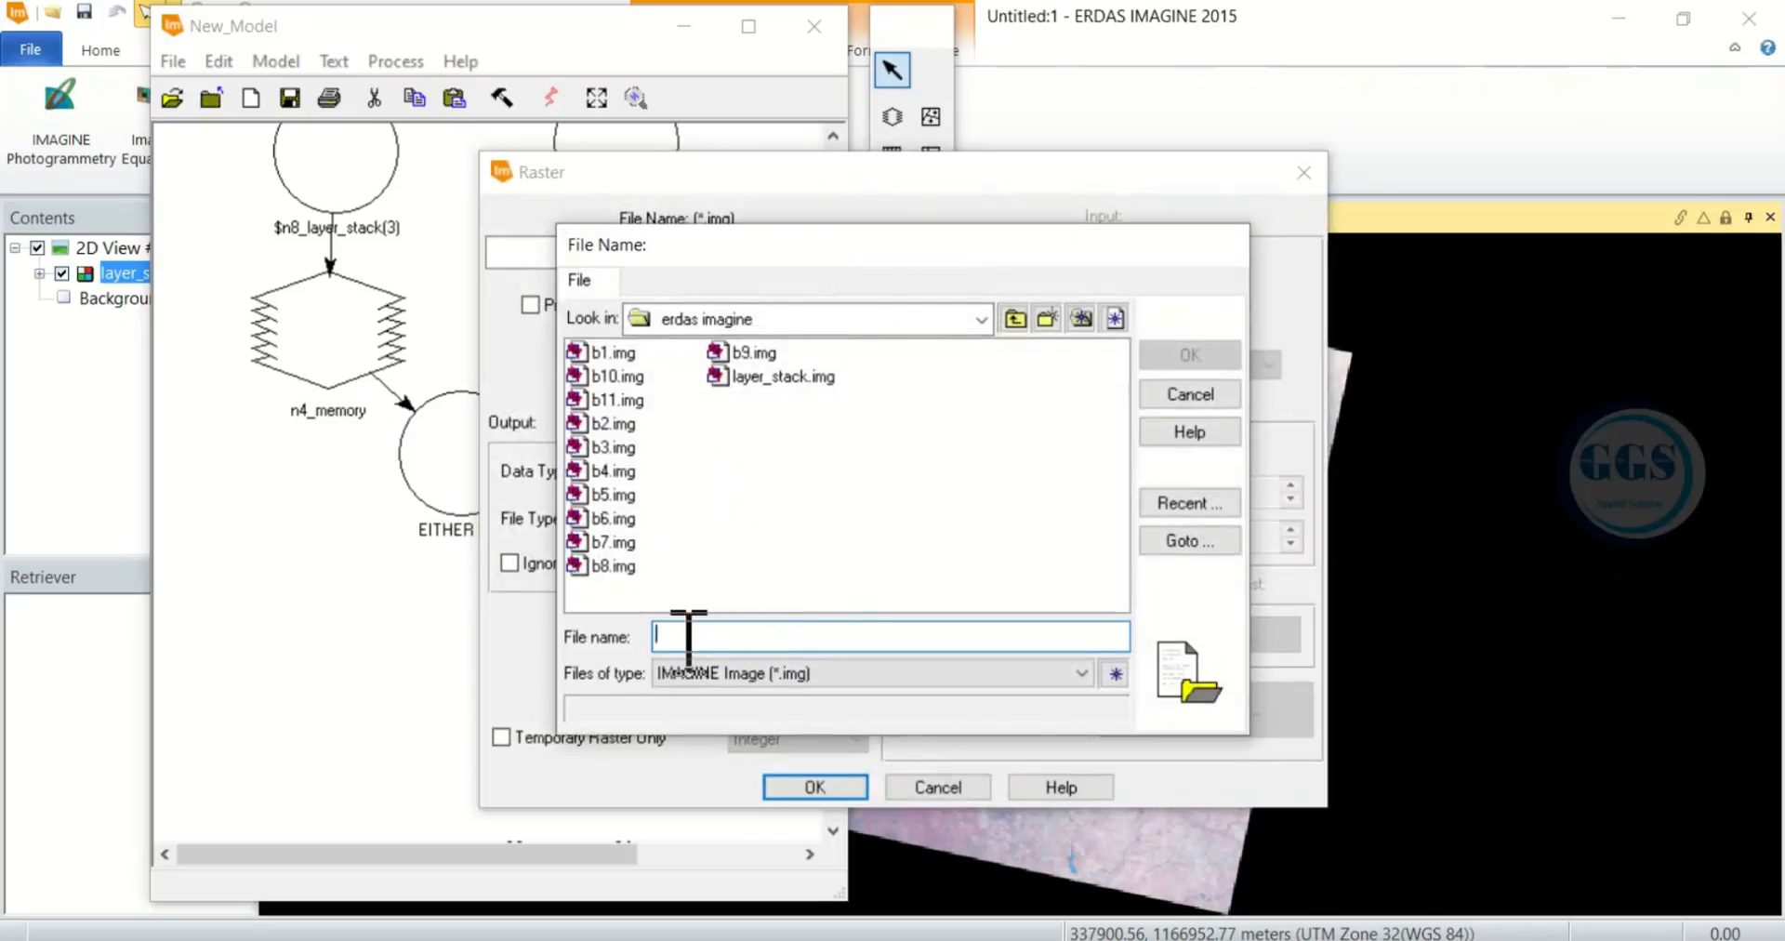
pyautogui.write('ndvi')
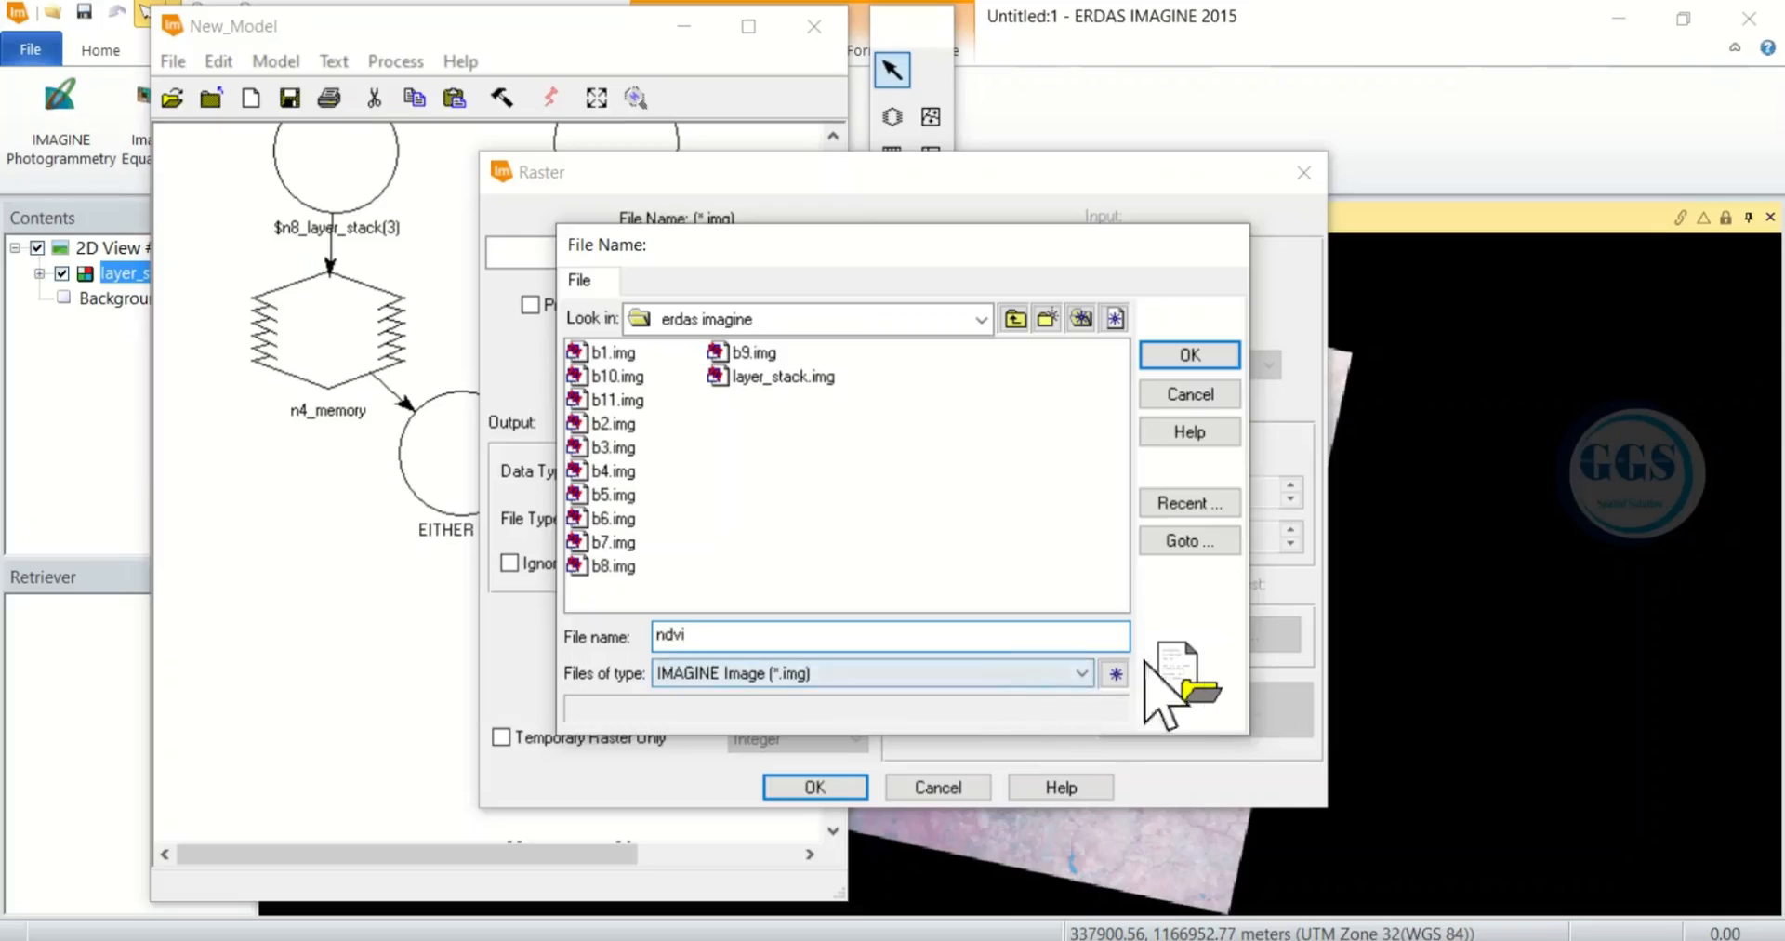
pyautogui.click(1189, 354)
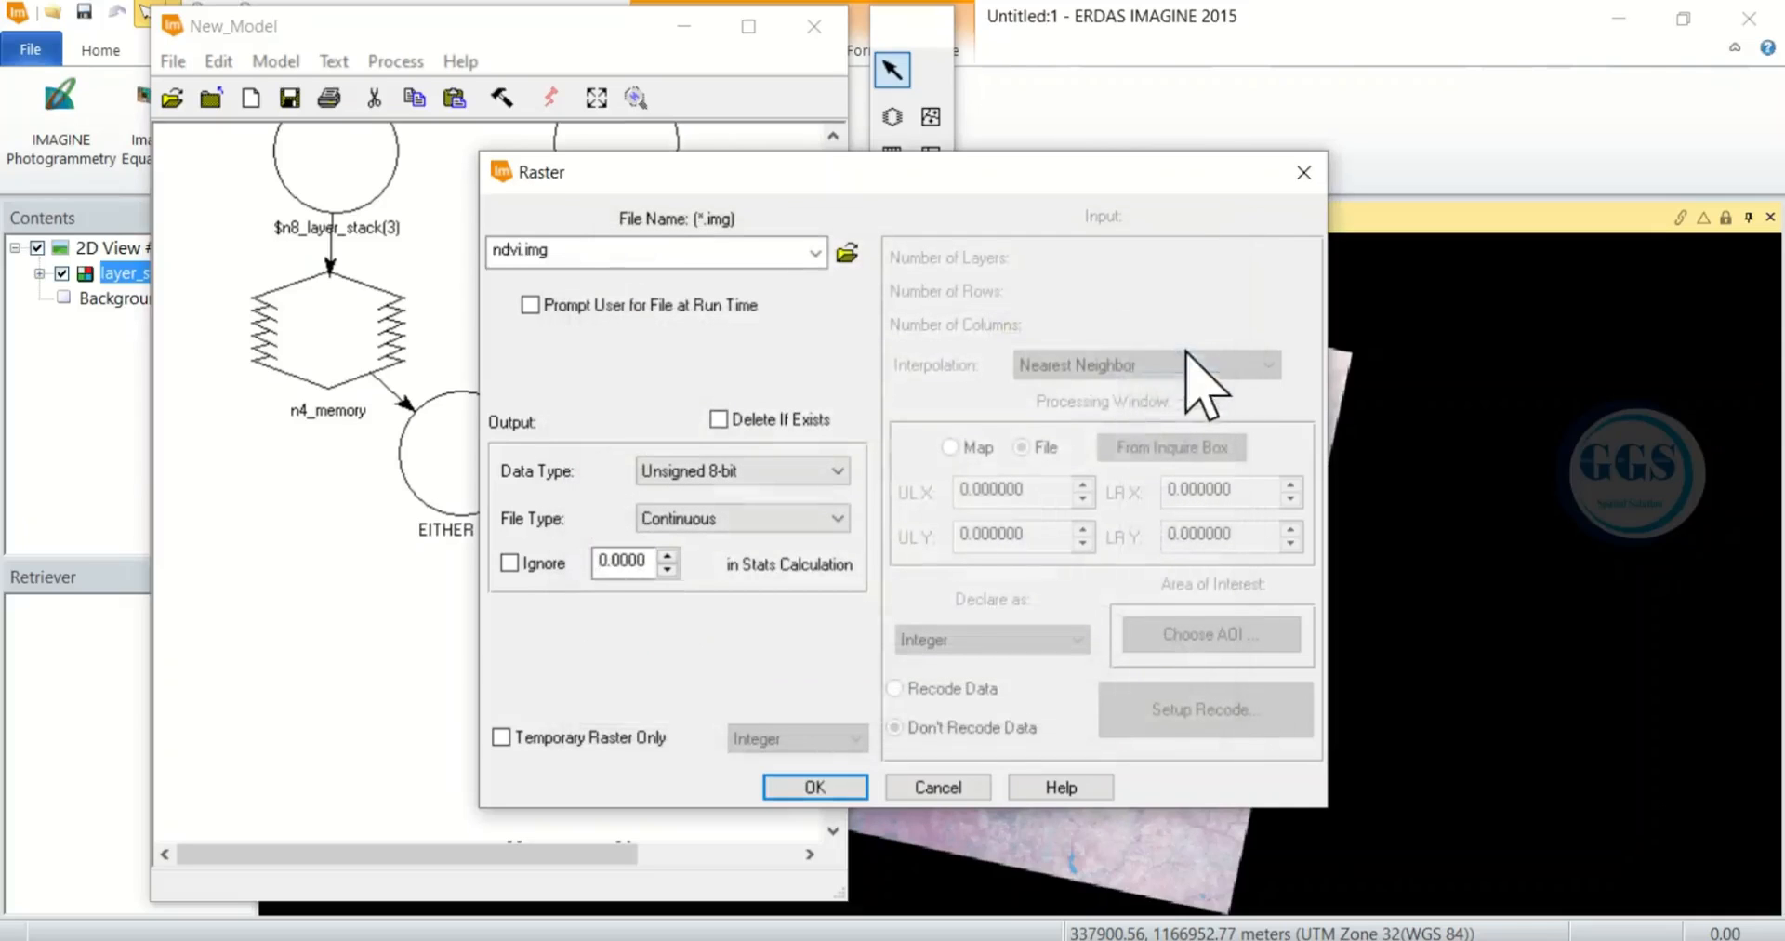
pyautogui.click(811, 787)
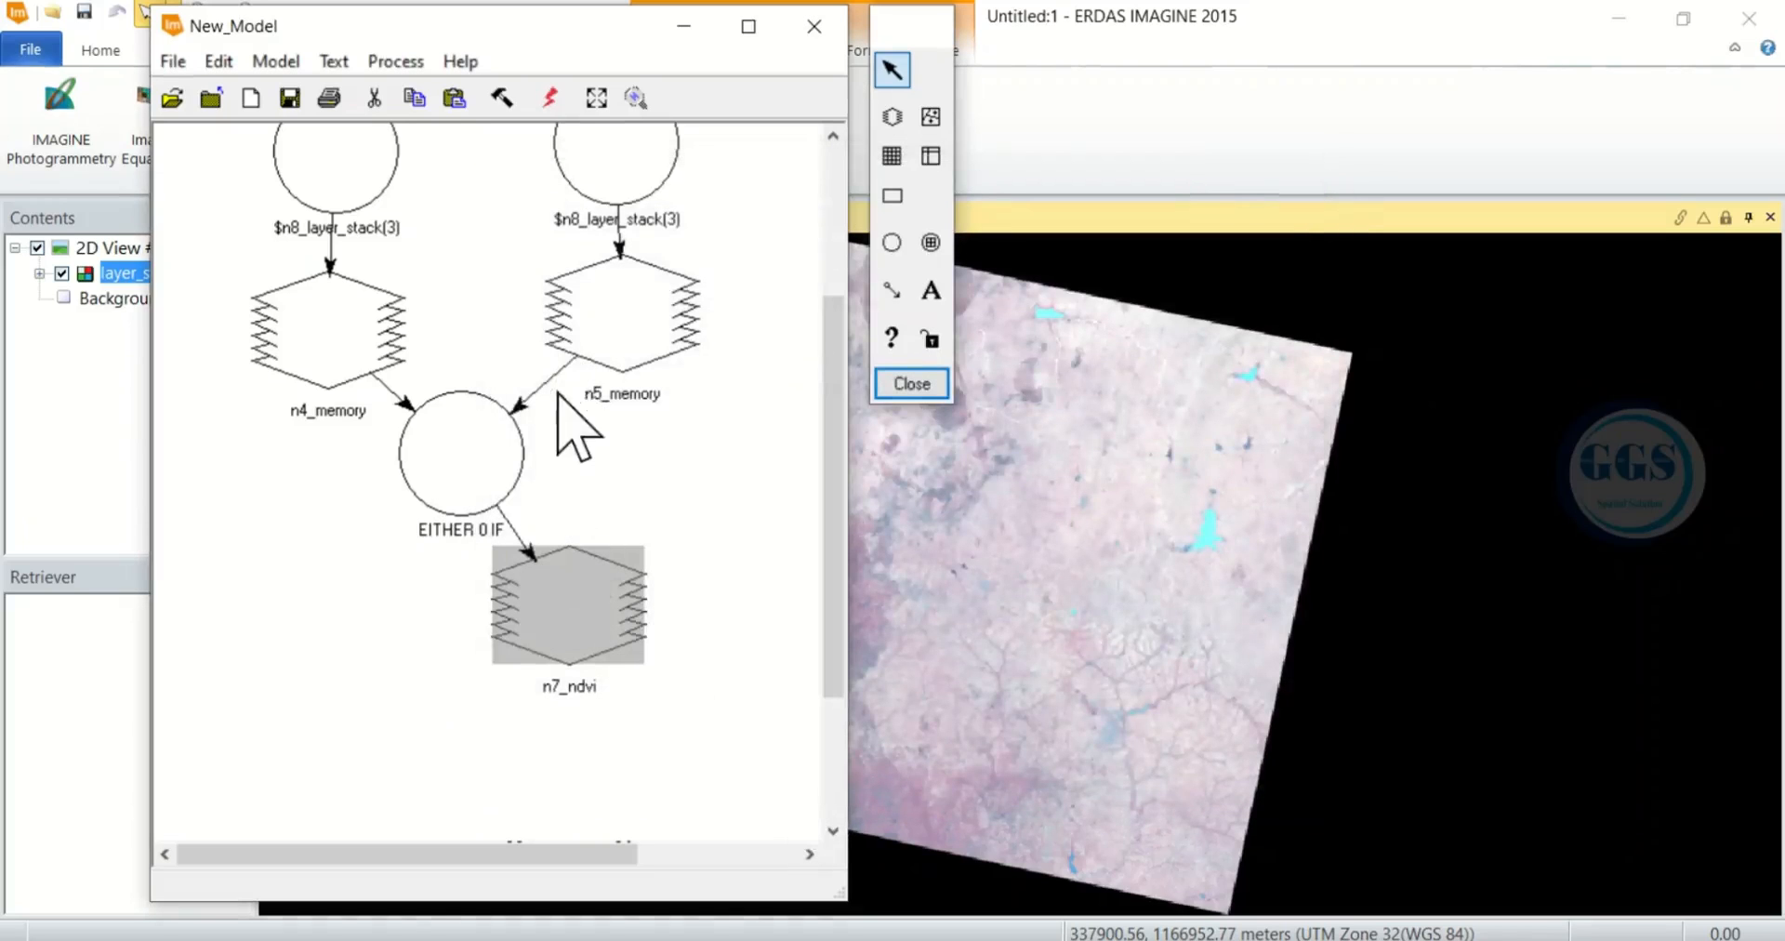
# Step: Execute the completed model to generate the output raster
pyautogui.scroll(5, 576, 418)
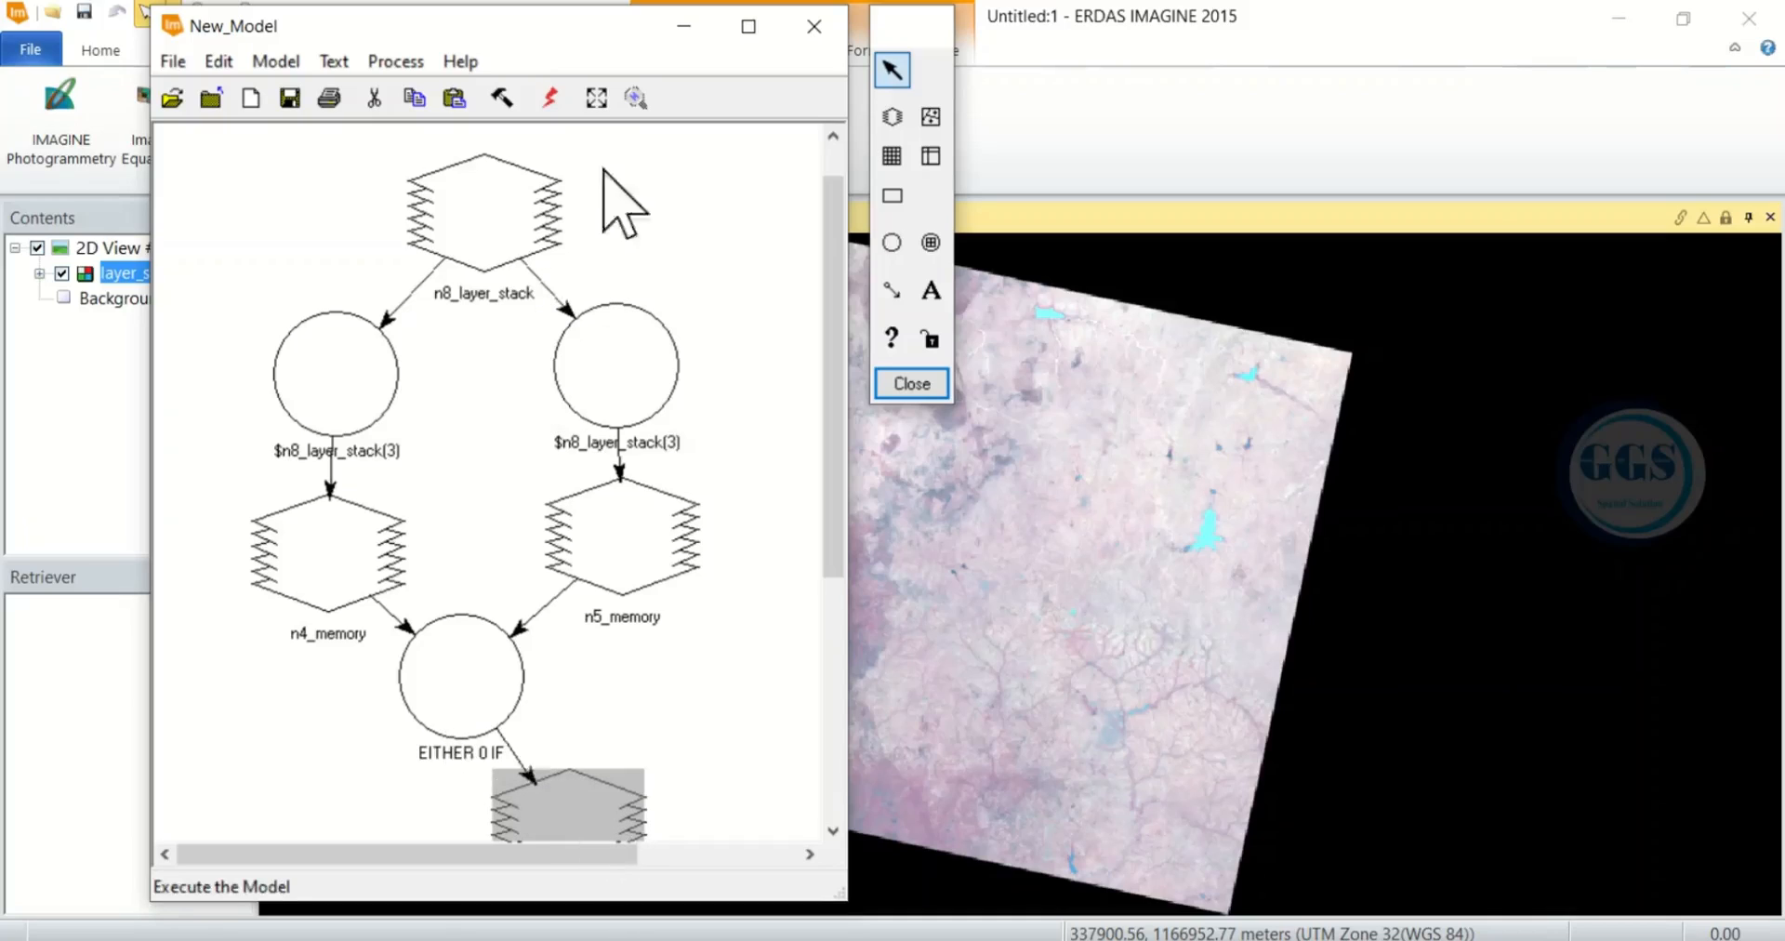
pyautogui.click(552, 98)
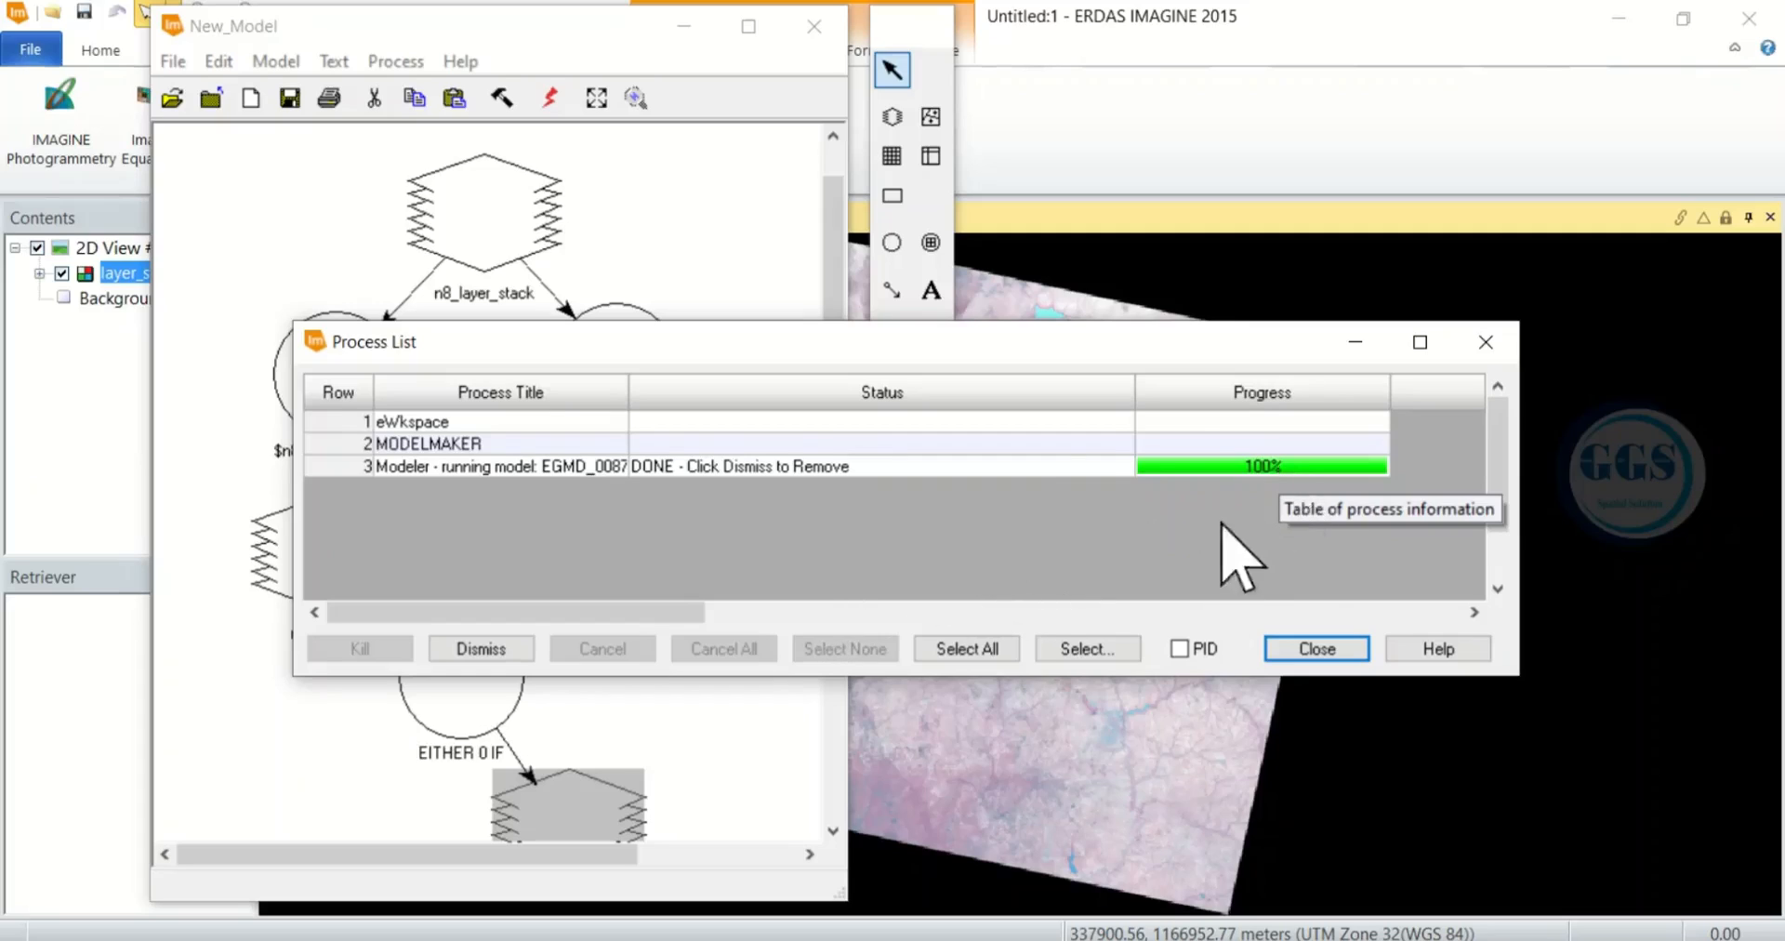
# Step: Put away the process list and model window, and add a second 2D view beside the layer_stack.img view
pyautogui.click(1295, 648)
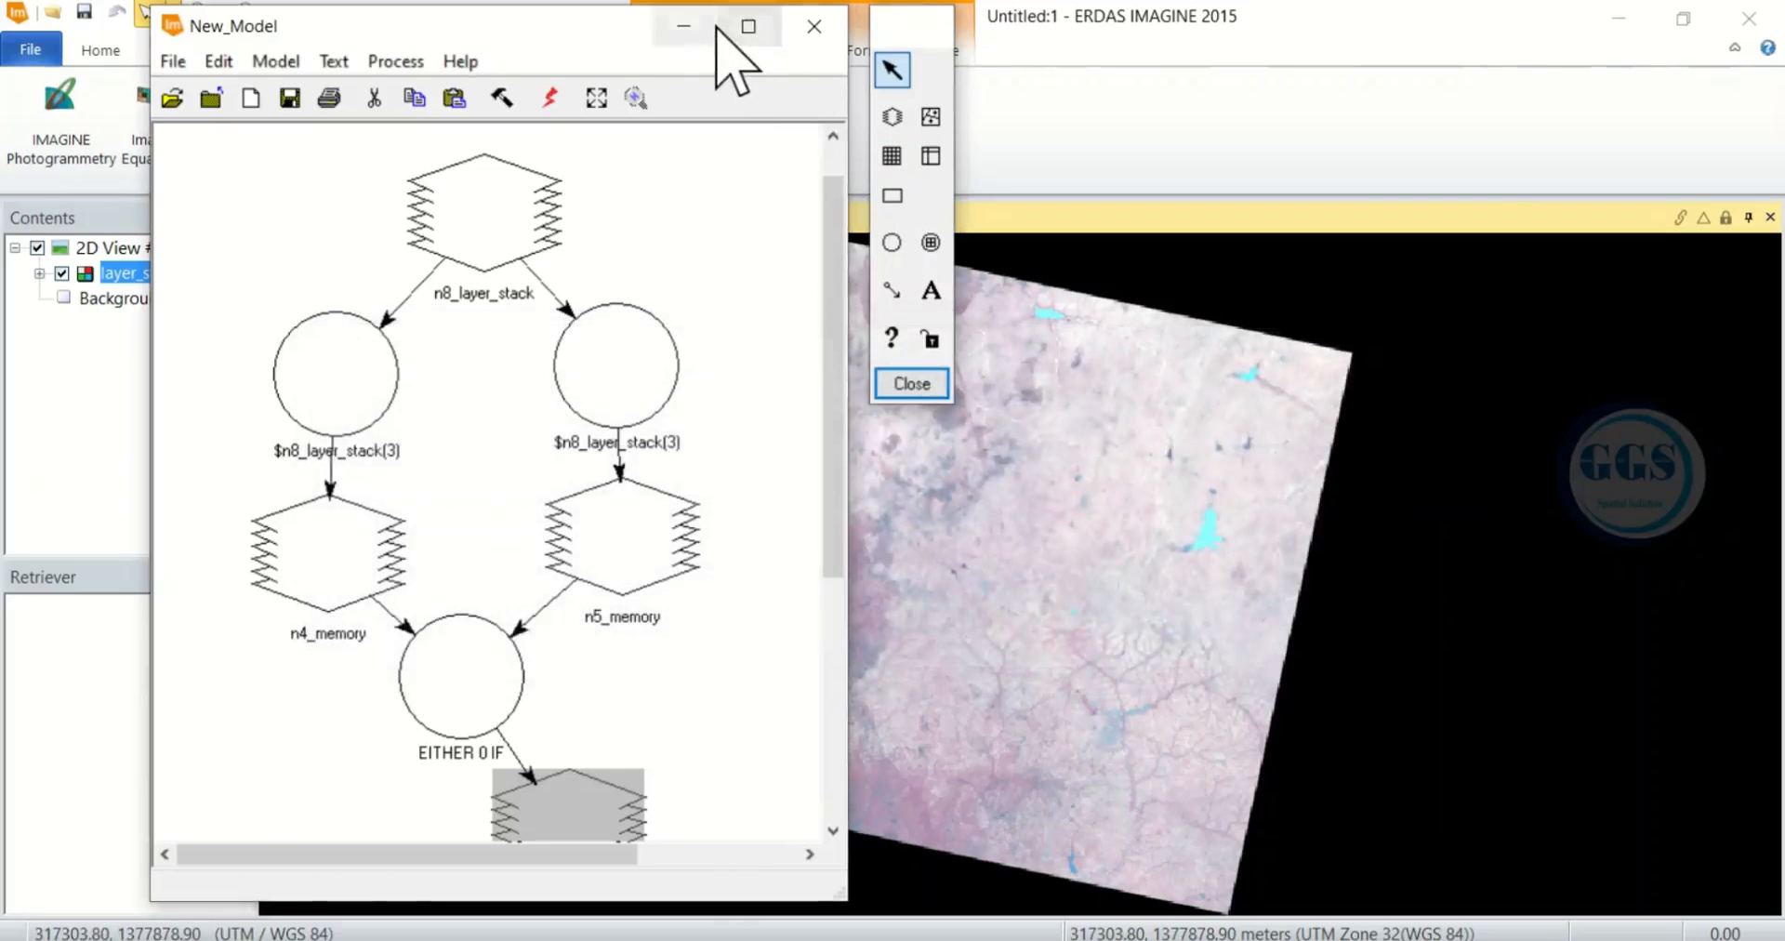
pyautogui.click(688, 28)
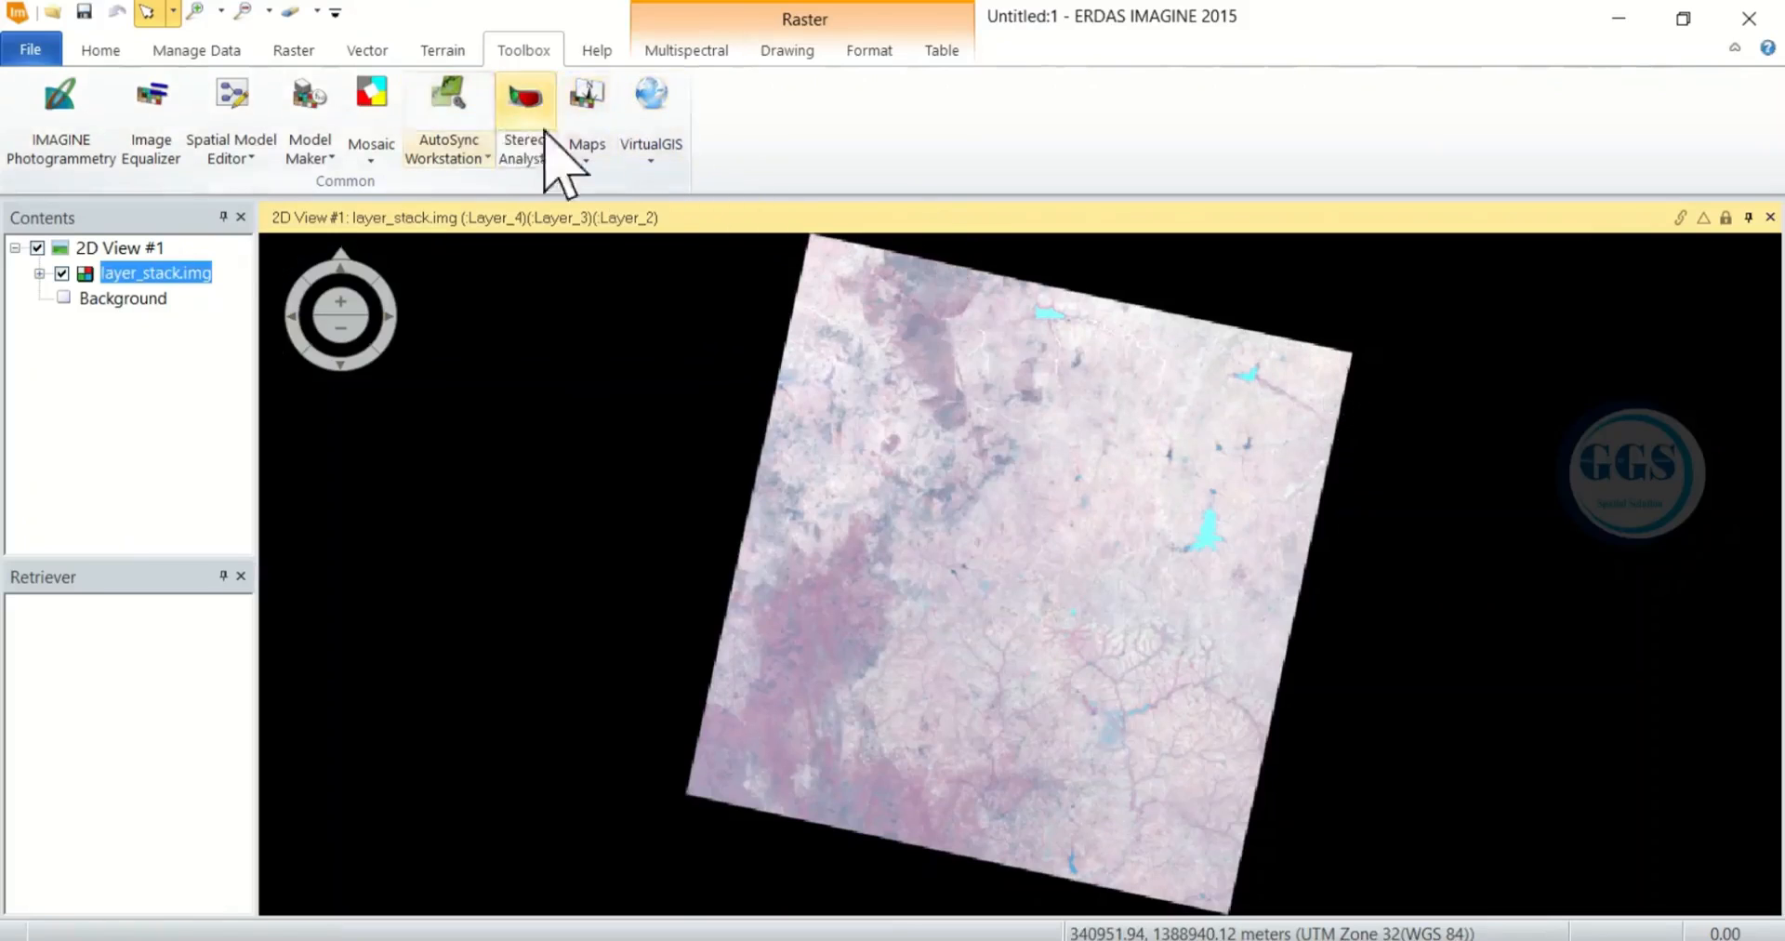
pyautogui.moveTo(632, 246)
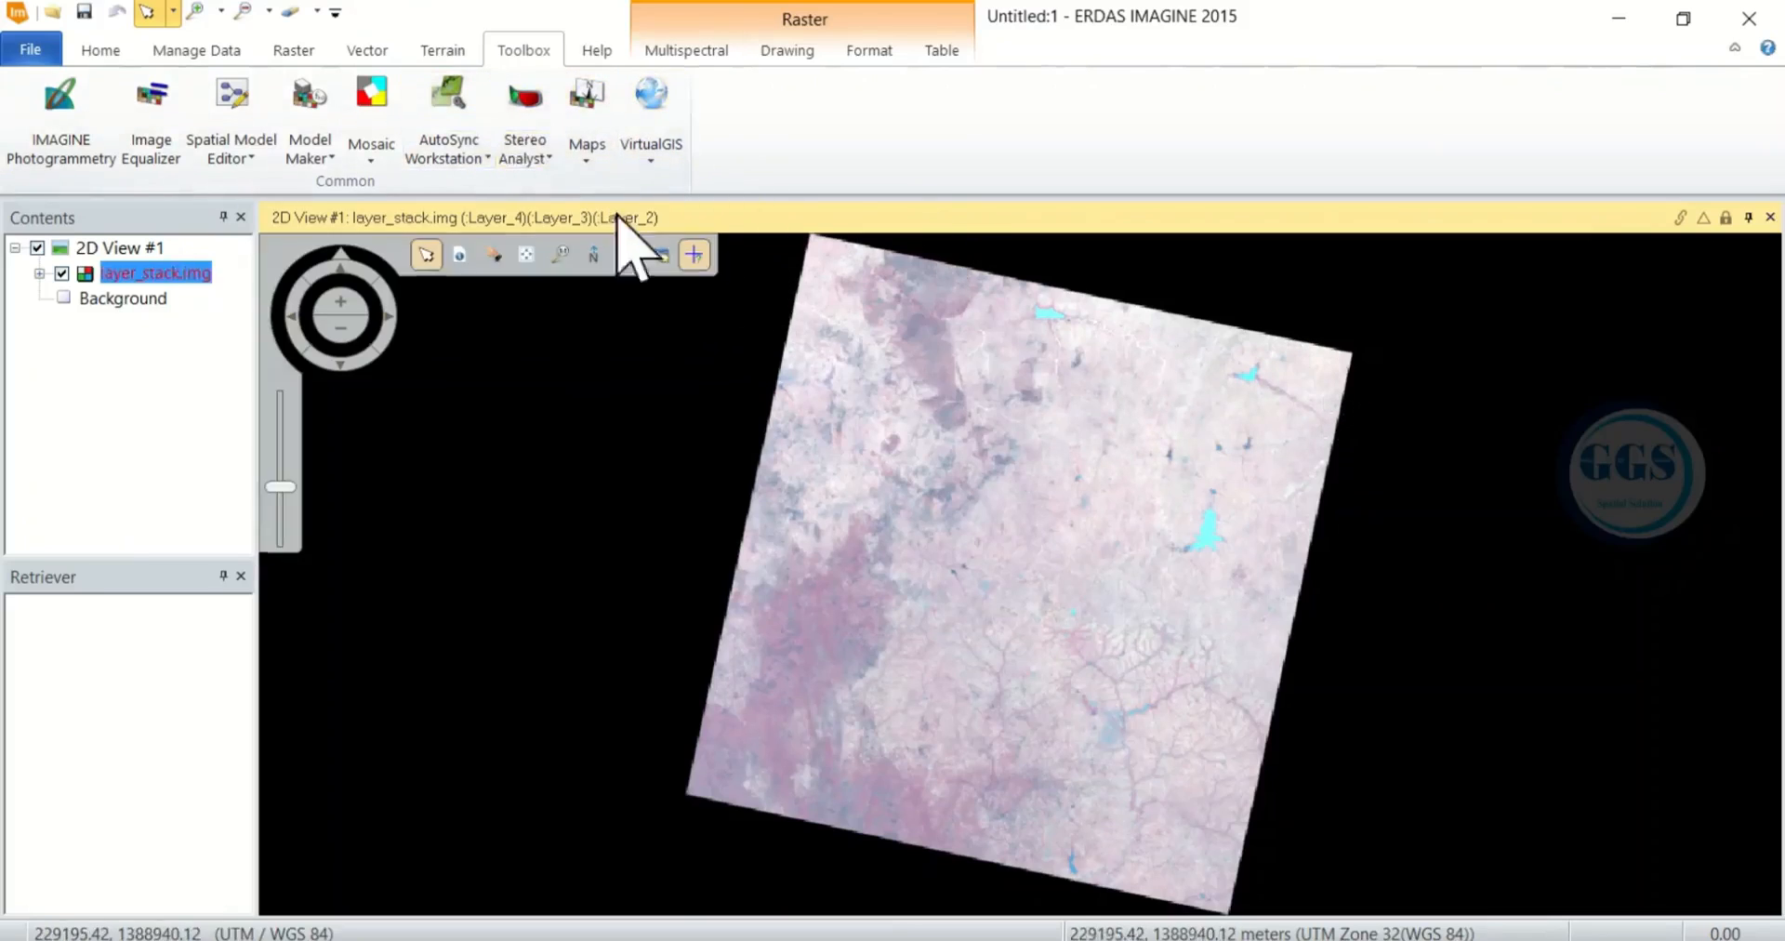
pyautogui.click(103, 50)
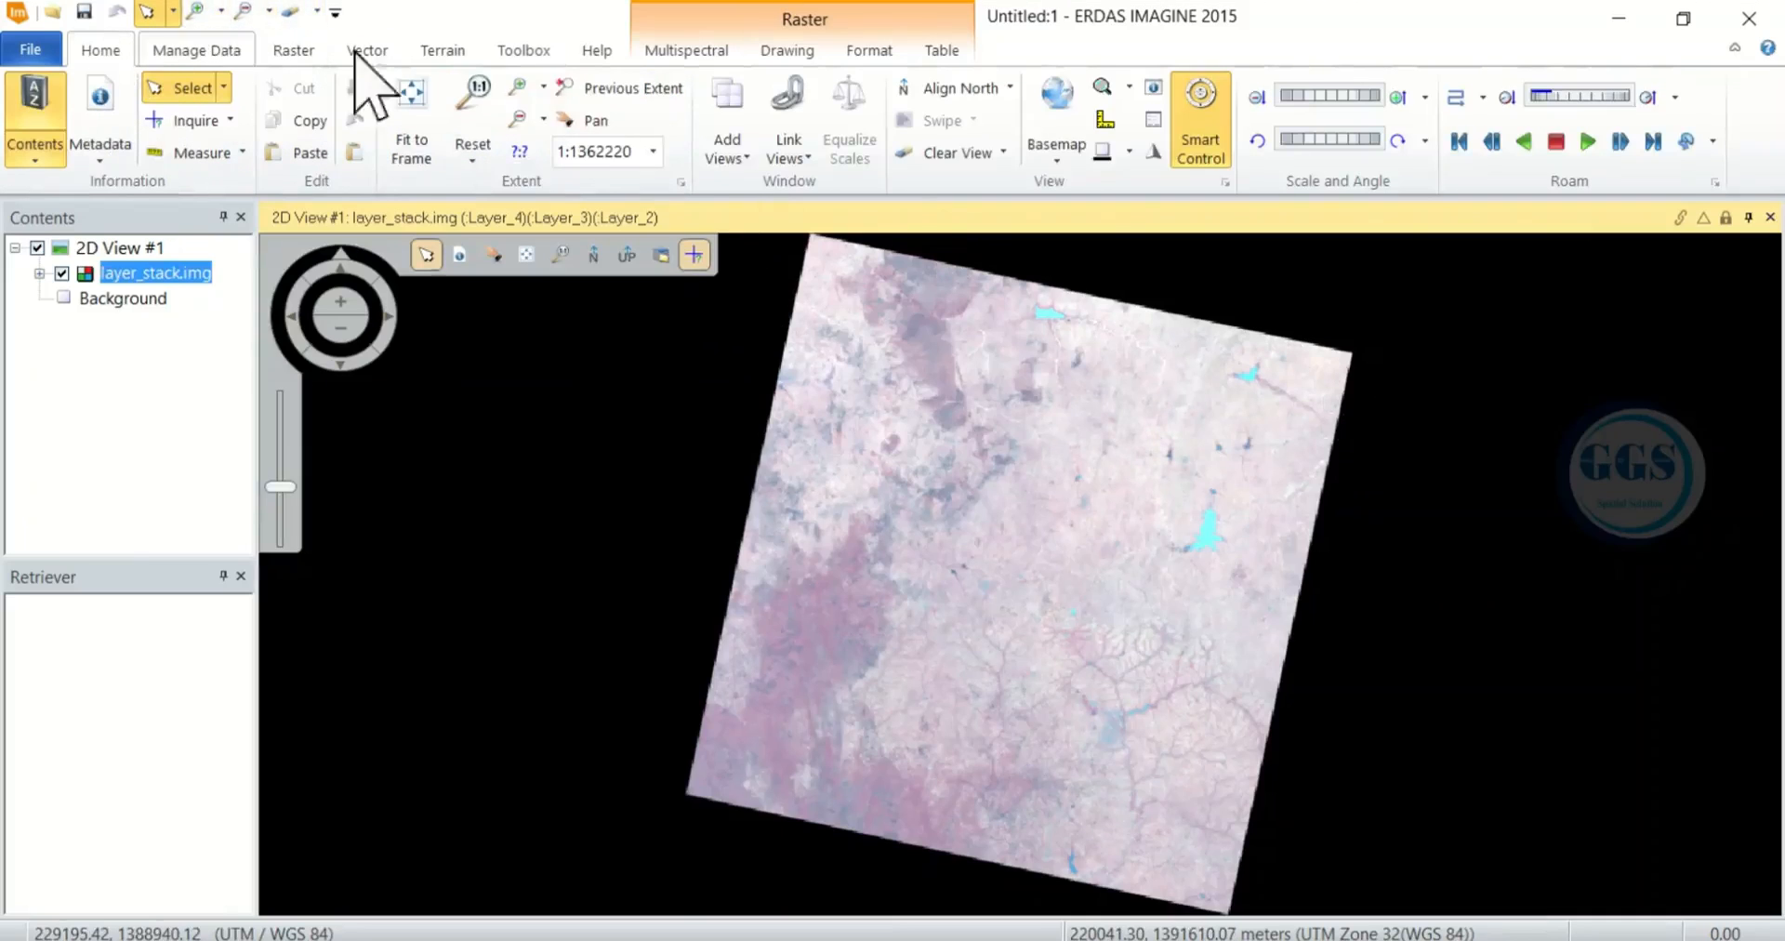
pyautogui.click(753, 156)
pyautogui.click(772, 223)
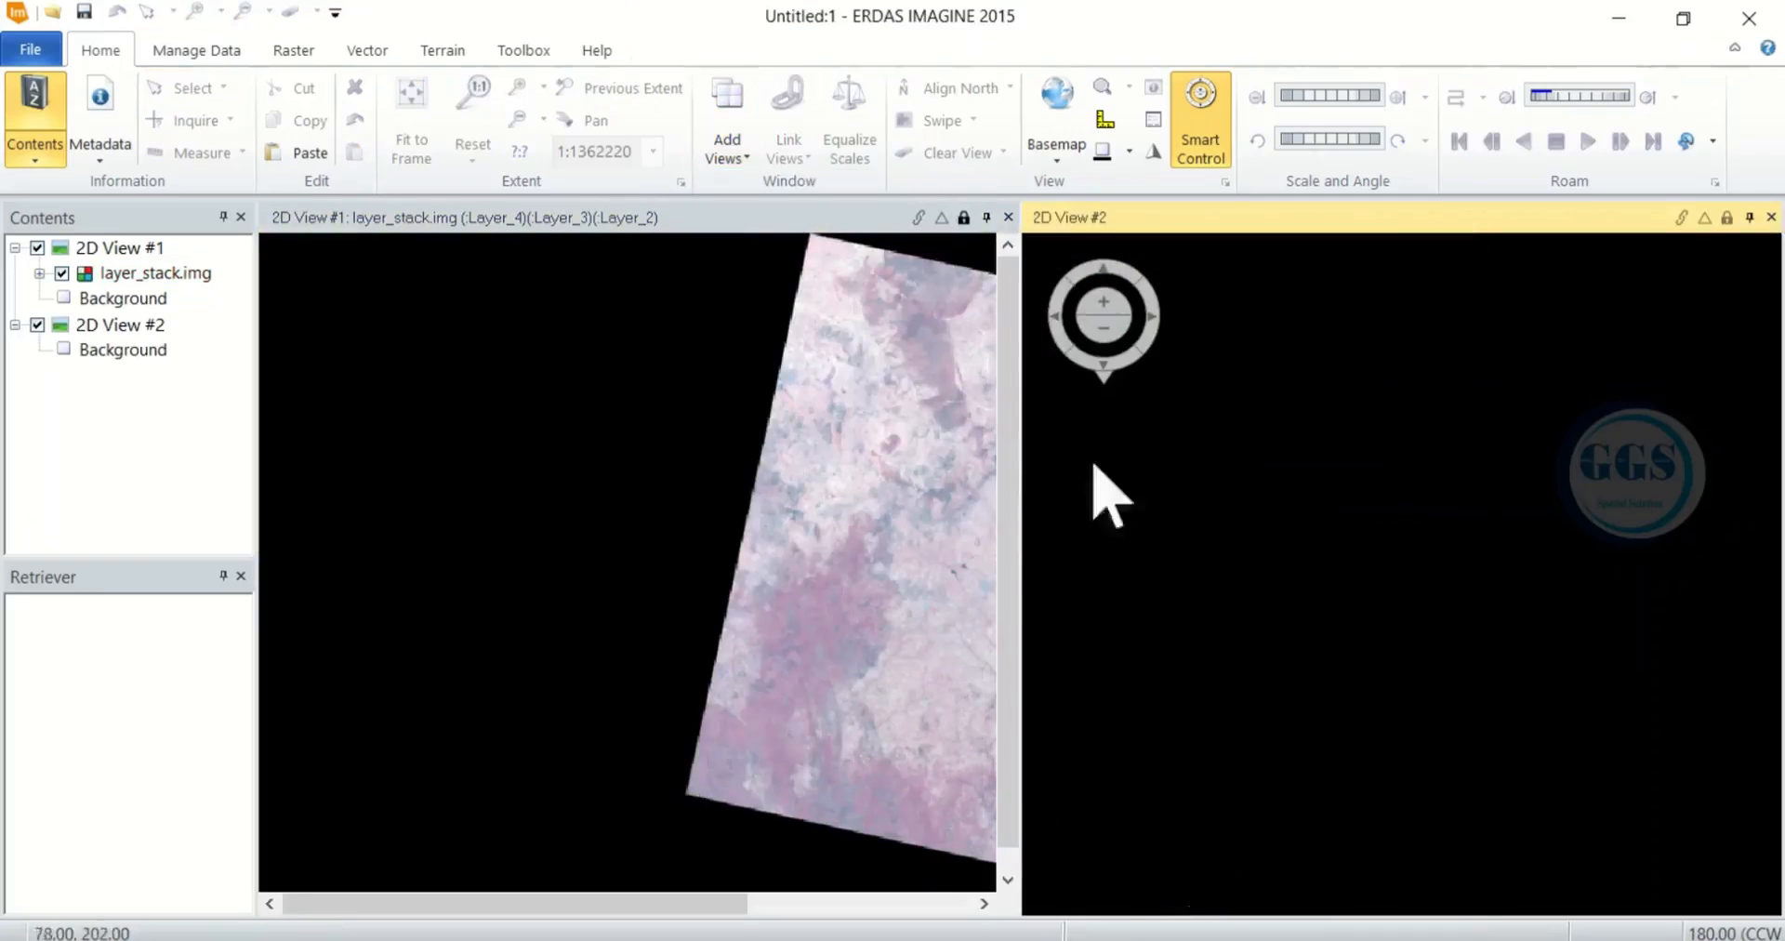
# Step: Load the recently used raster ndvi.img from the erdas imagine folder into 2D View #2 and fit the layer to the window
pyautogui.rightClick(1236, 375)
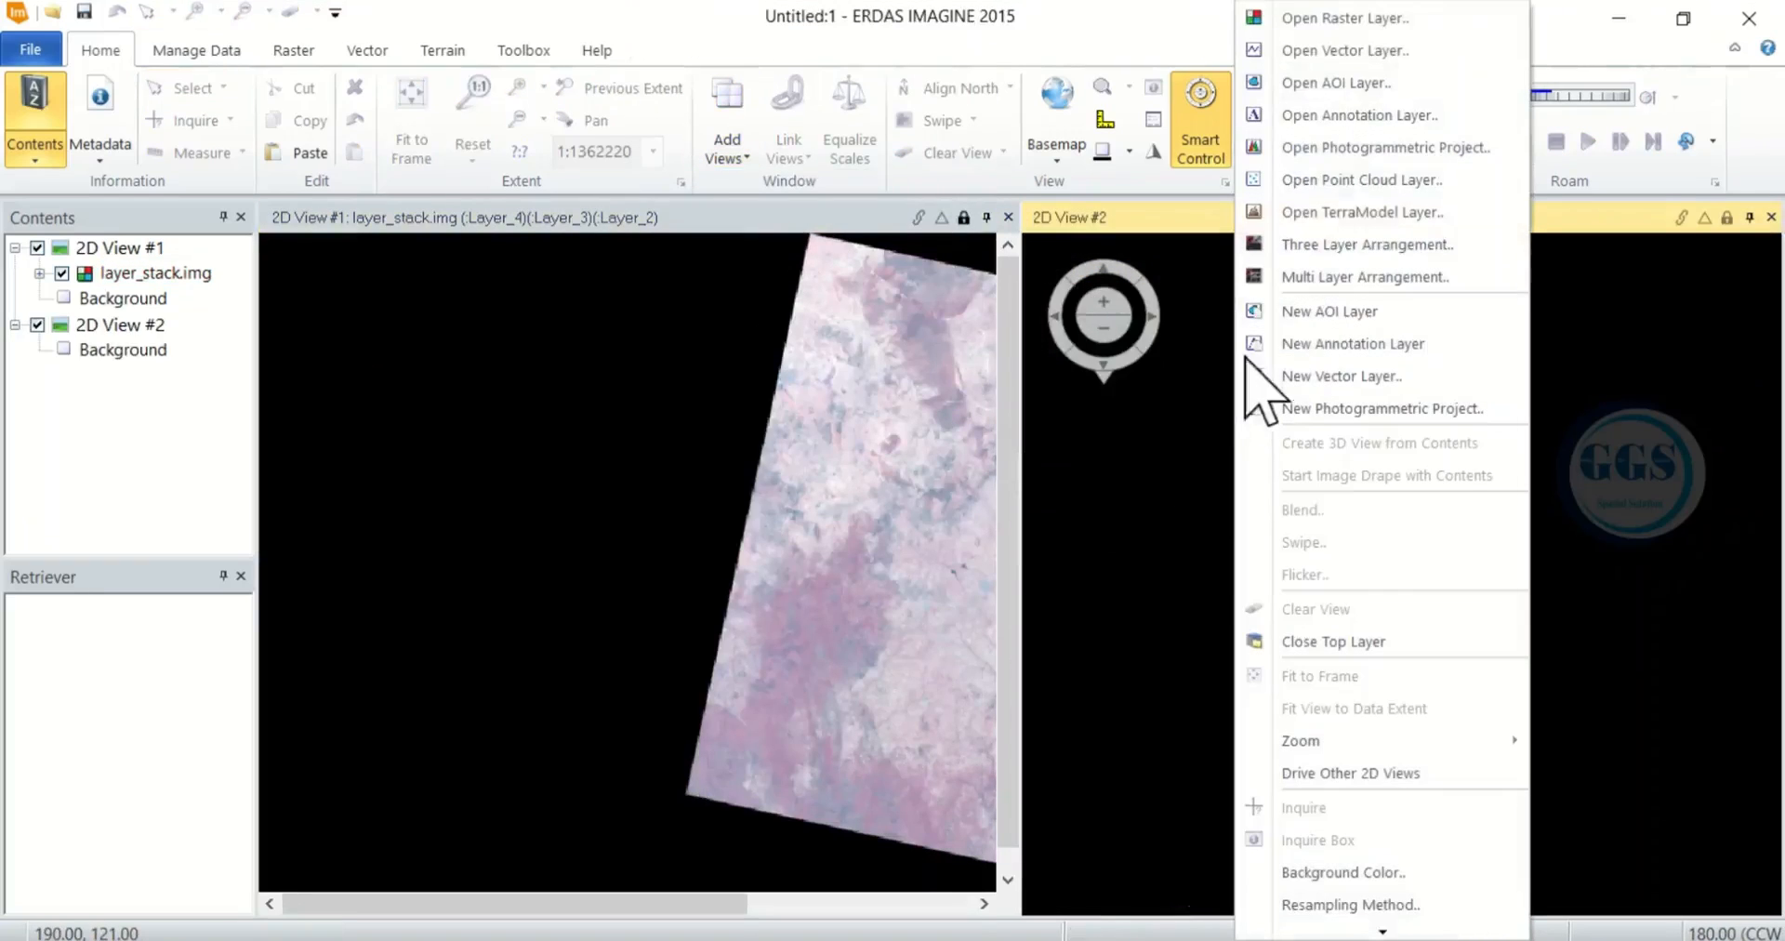
pyautogui.click(1369, 15)
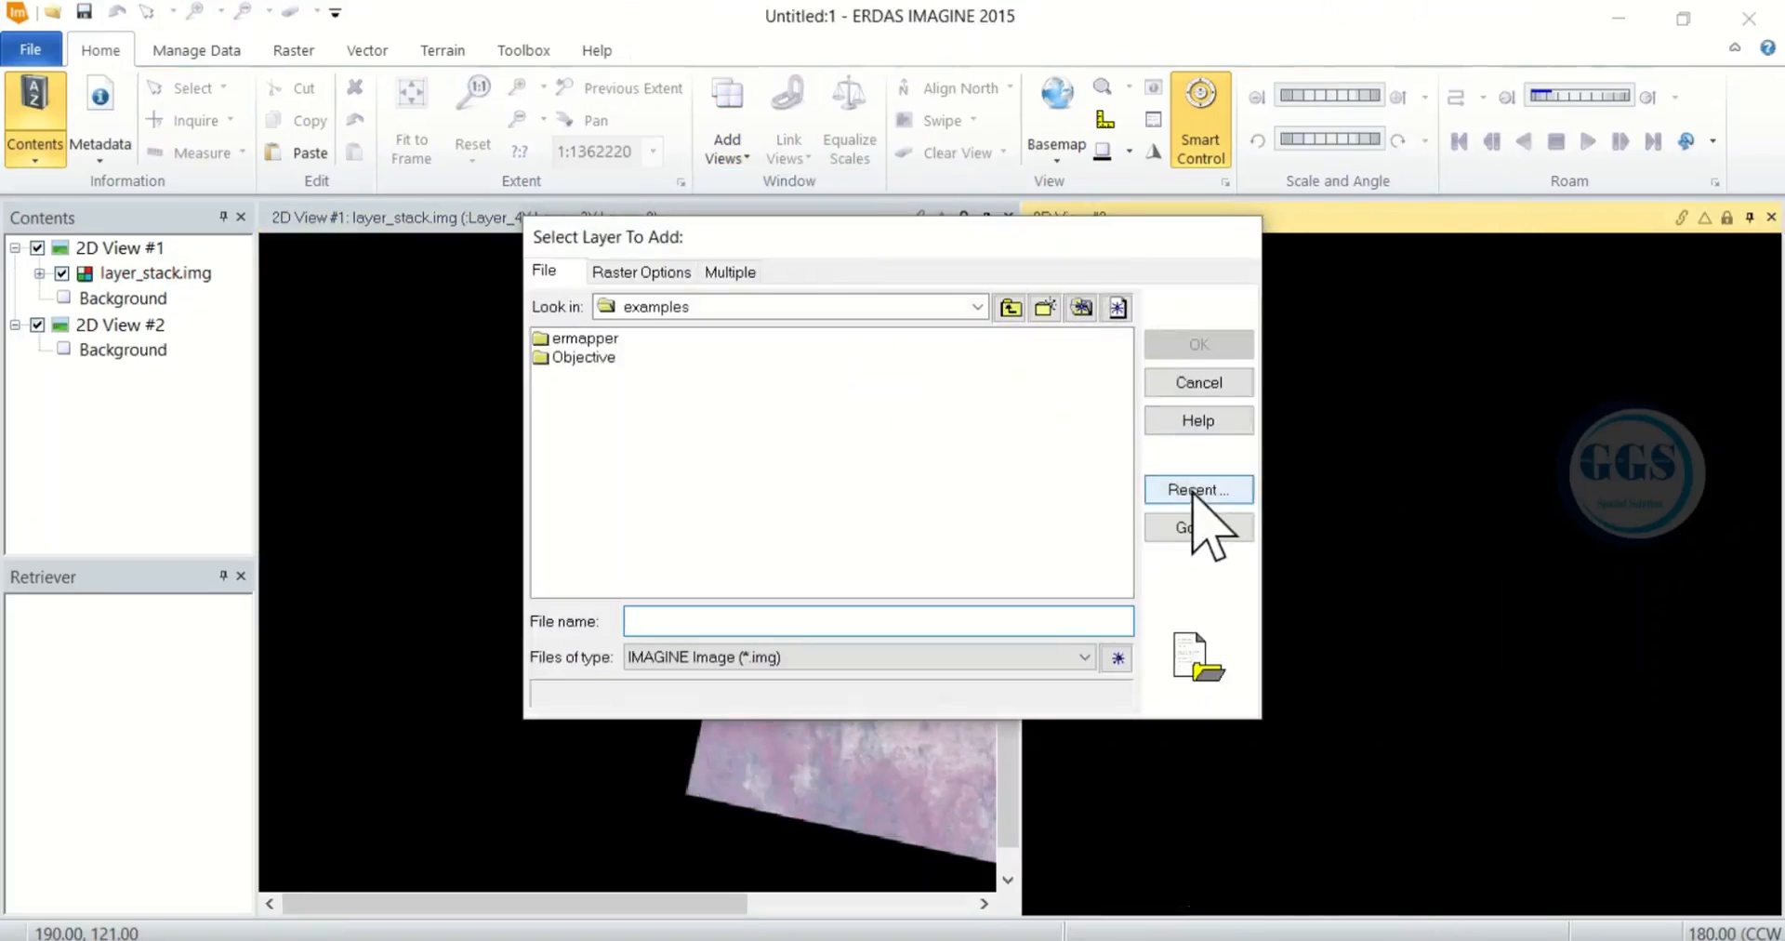
pyautogui.click(1194, 490)
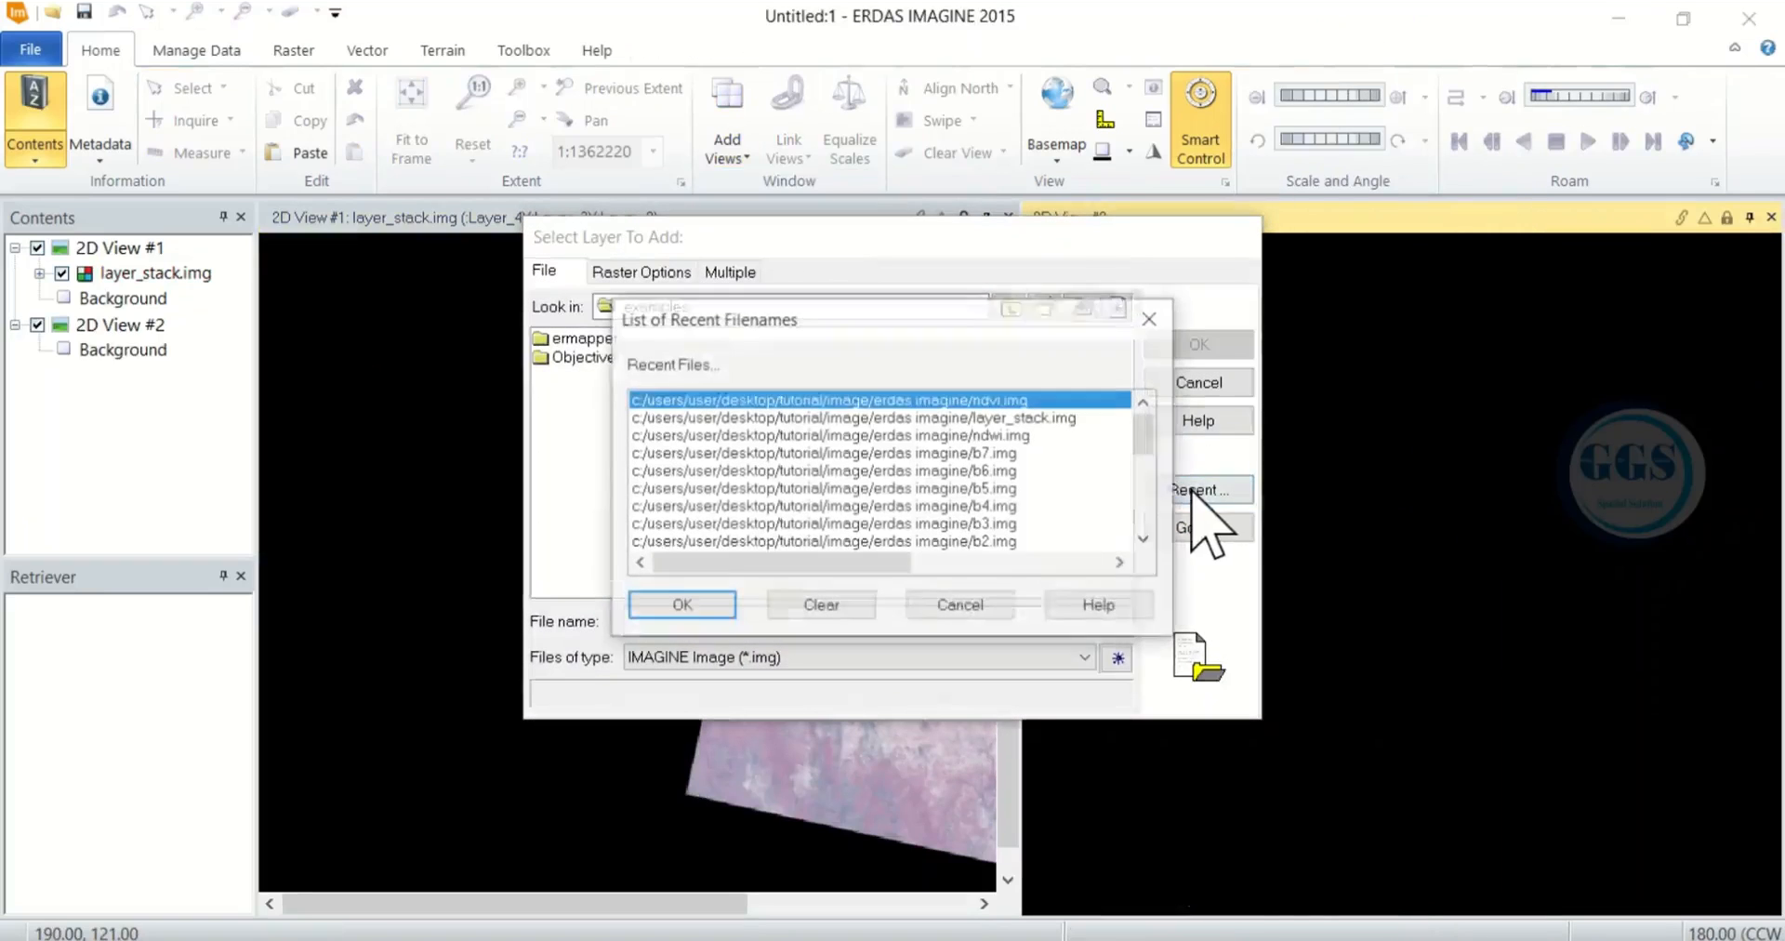
pyautogui.click(717, 609)
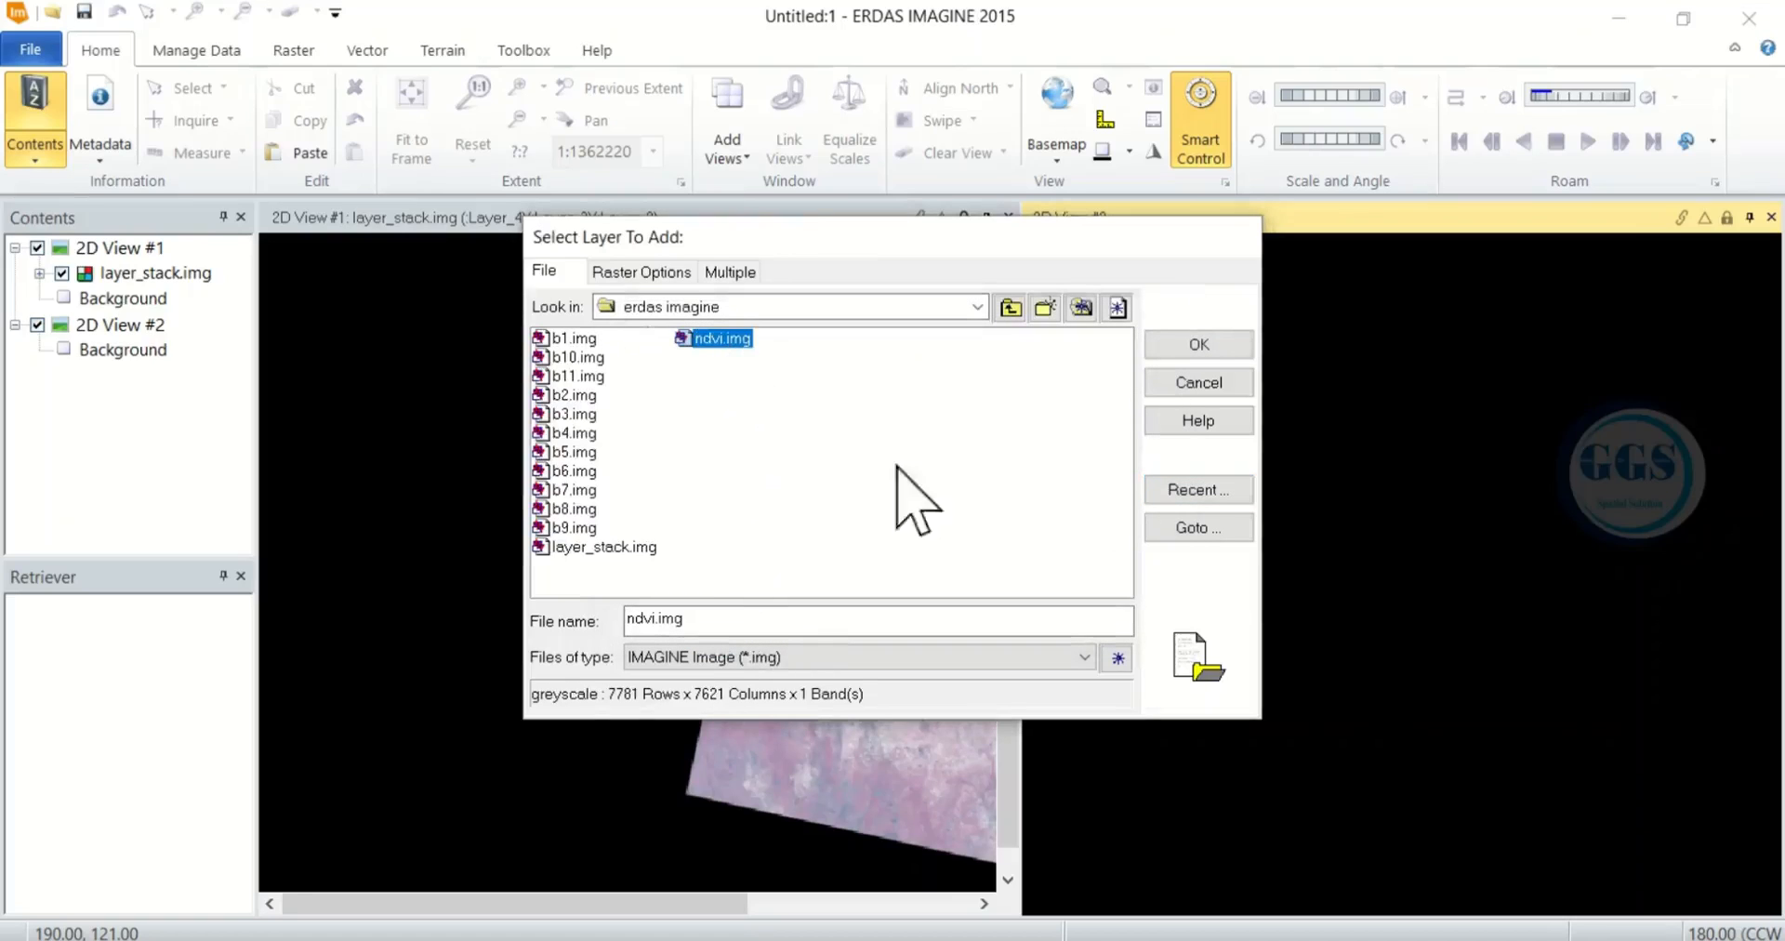
pyautogui.click(1199, 346)
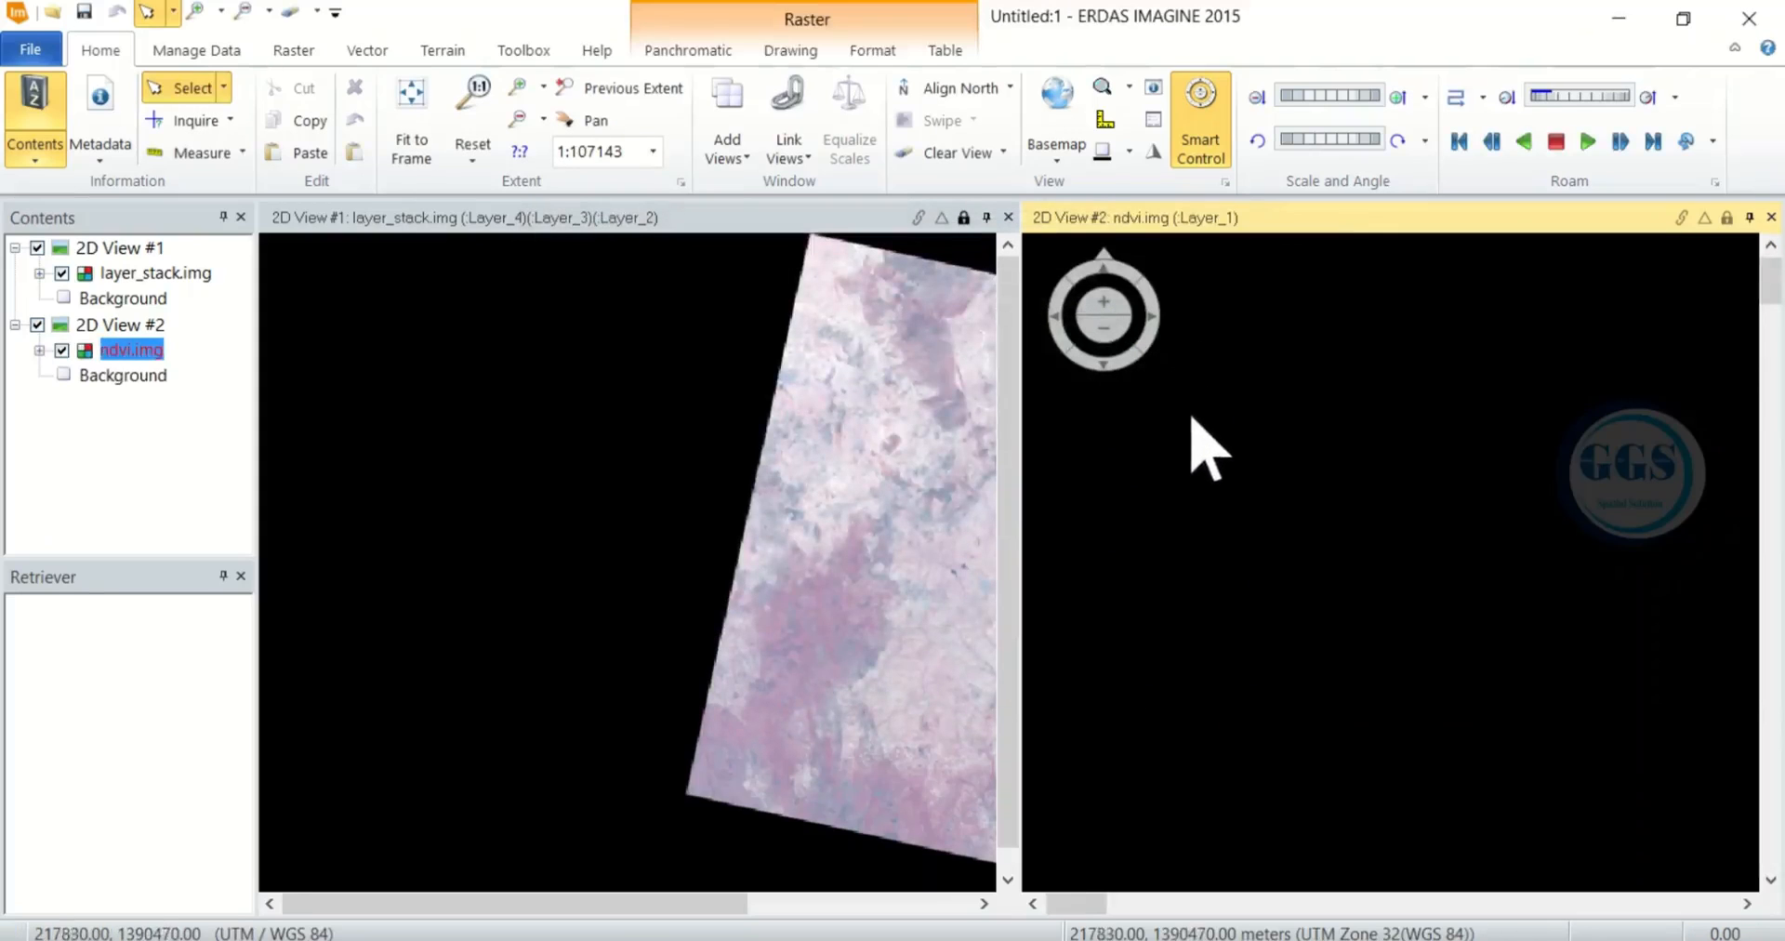
pyautogui.rightClick(133, 349)
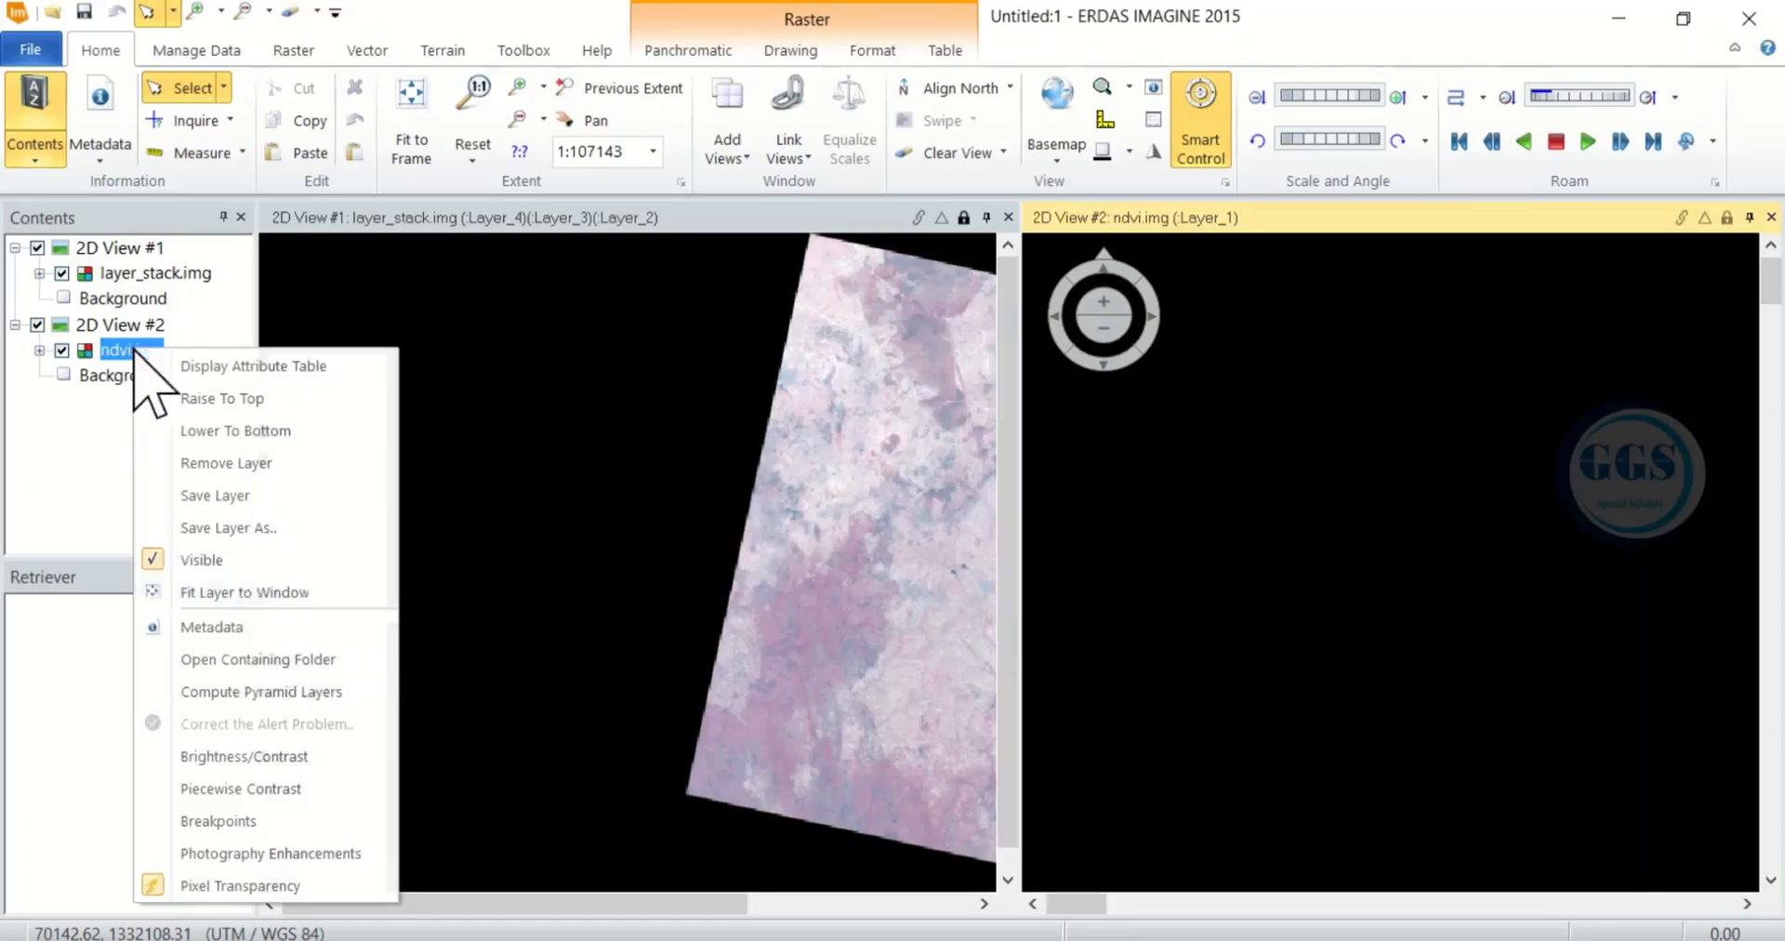
pyautogui.click(221, 593)
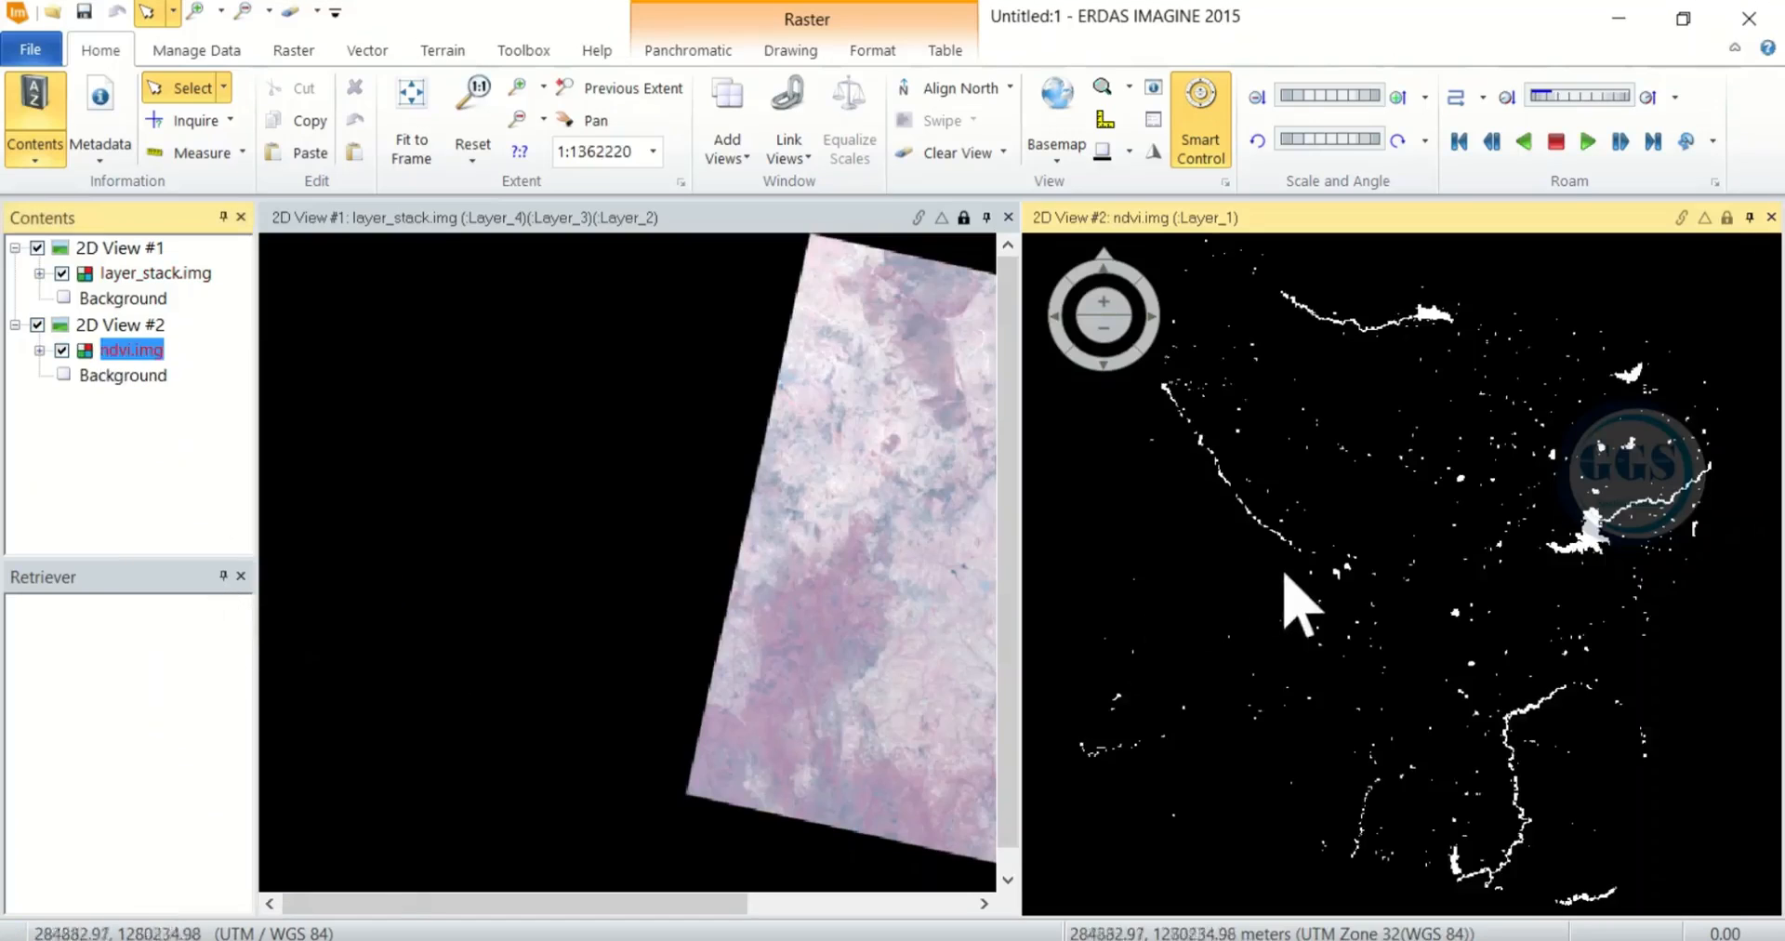